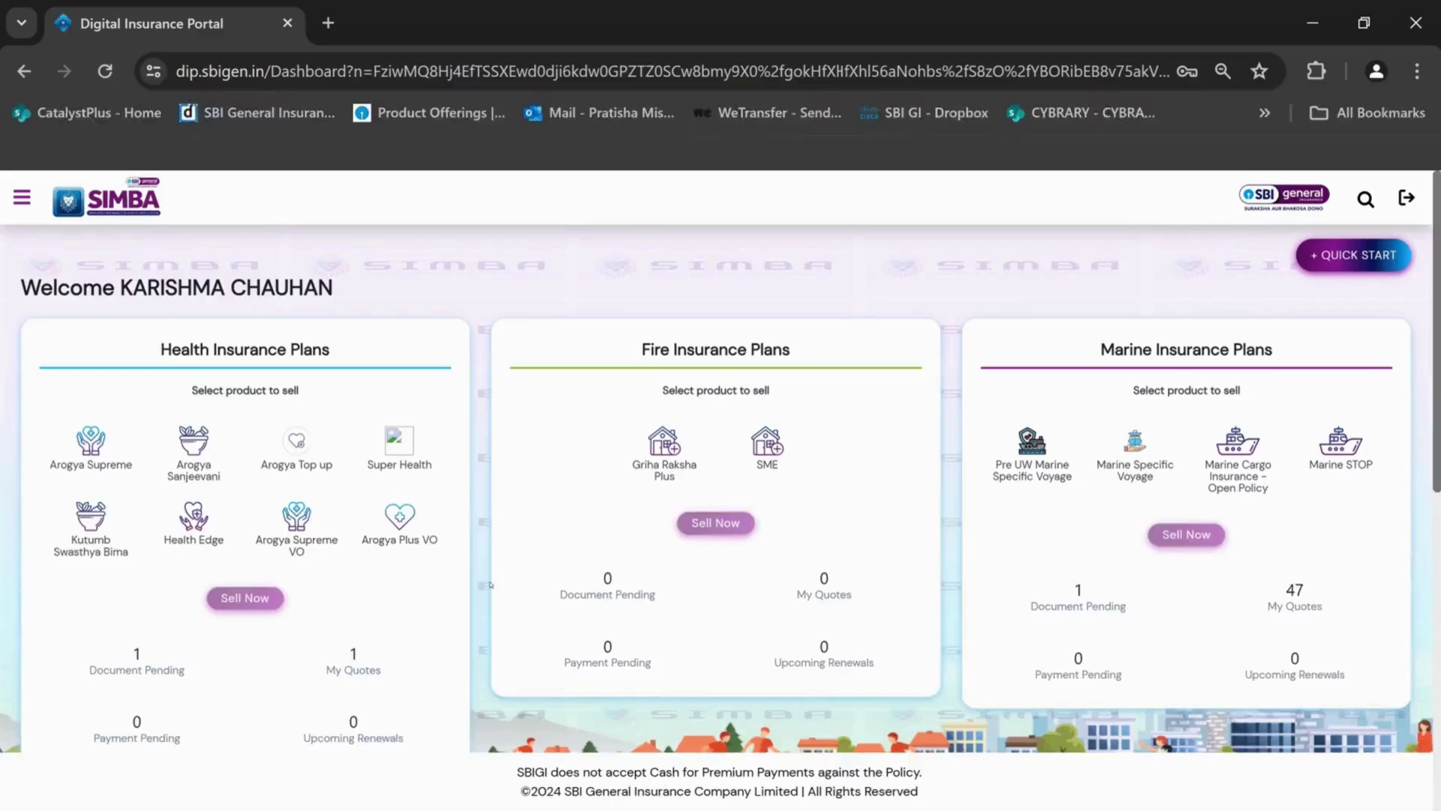
Choose the Four Wheeler motor product and start selling it with Sell Now
{"action": "scroll", "coordinate": [478, 593], "scroll_direction": "down", "scroll_amount": 5}
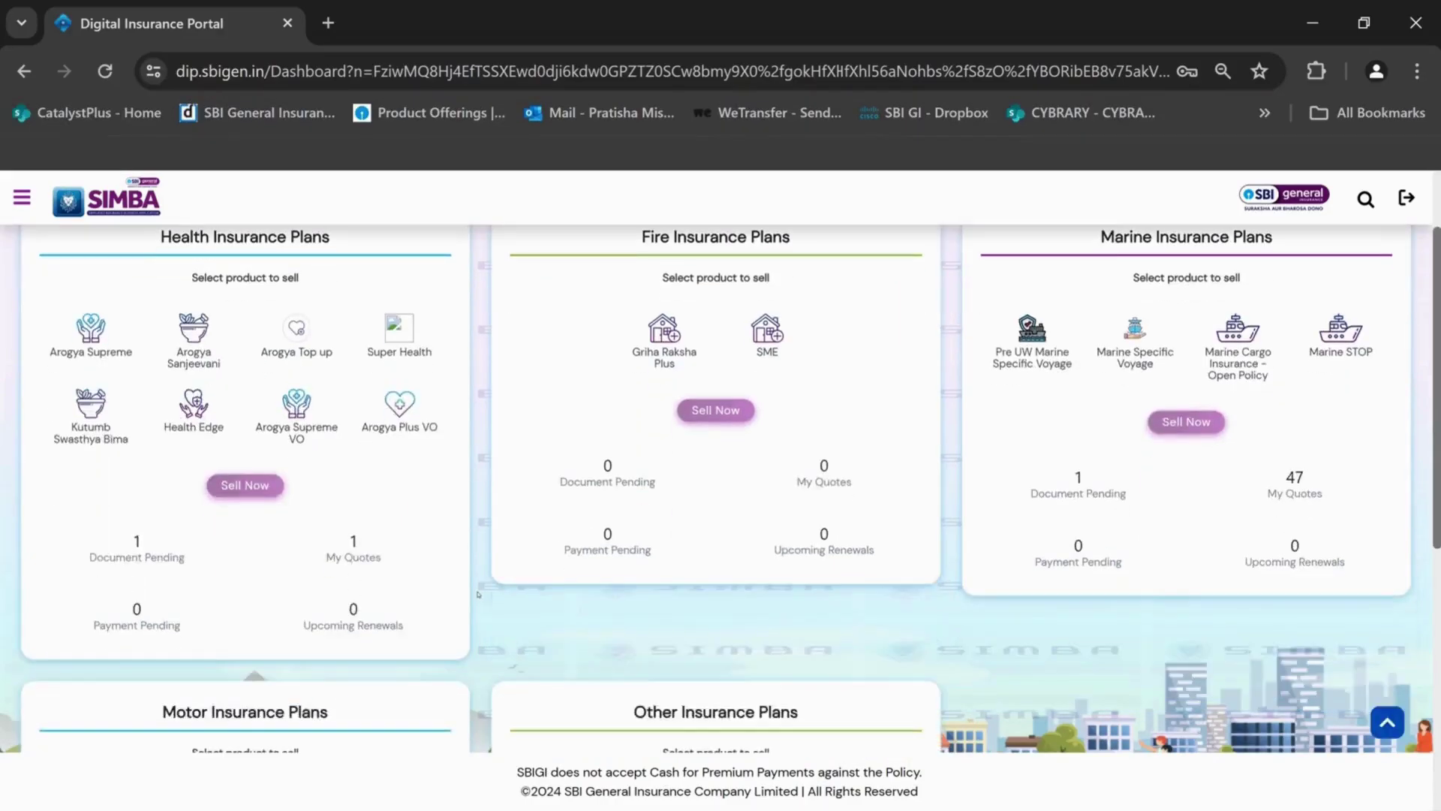
{"action": "scroll", "coordinate": [720, 480], "scroll_direction": "down", "scroll_amount": 1}
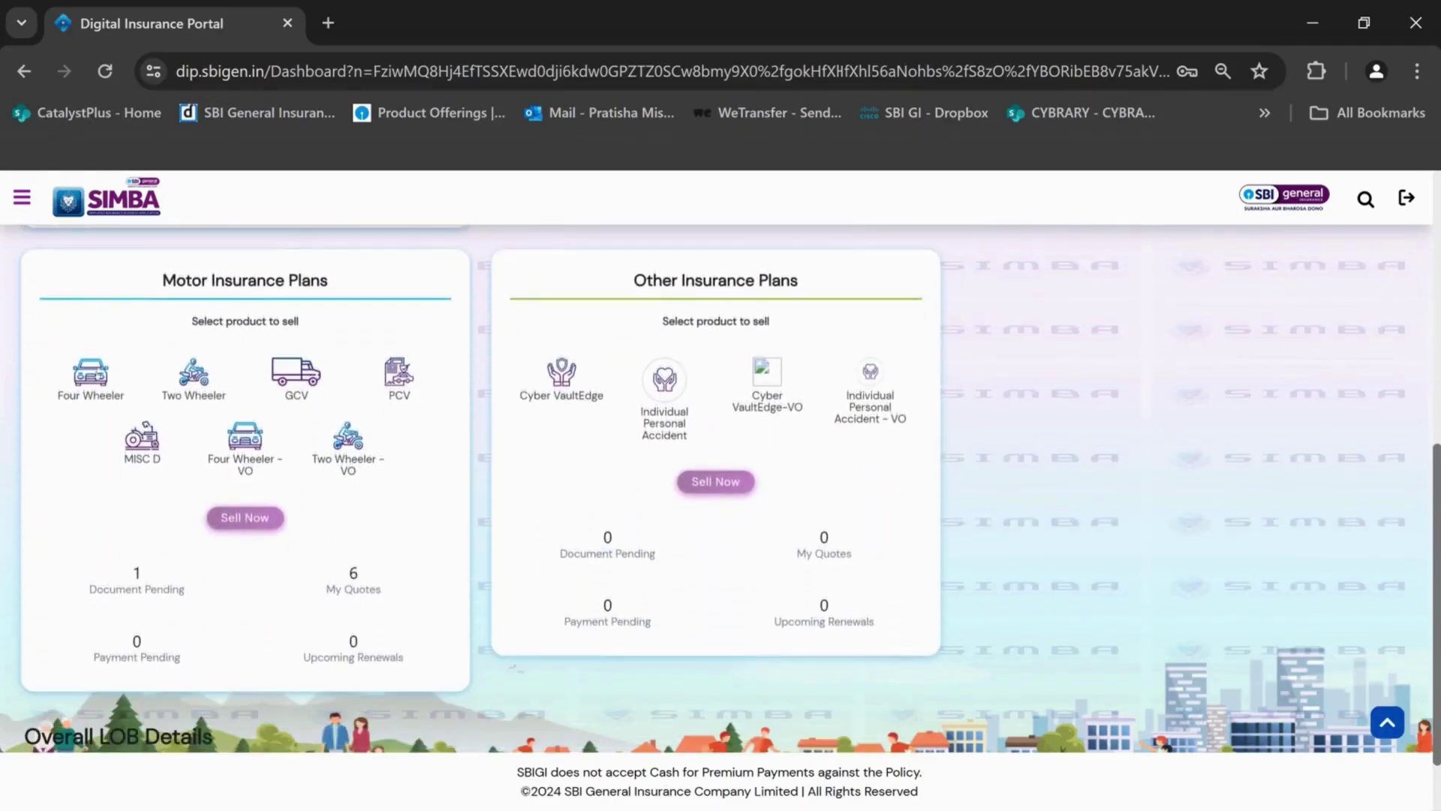
{"action": "left_click", "coordinate": [90, 455]}
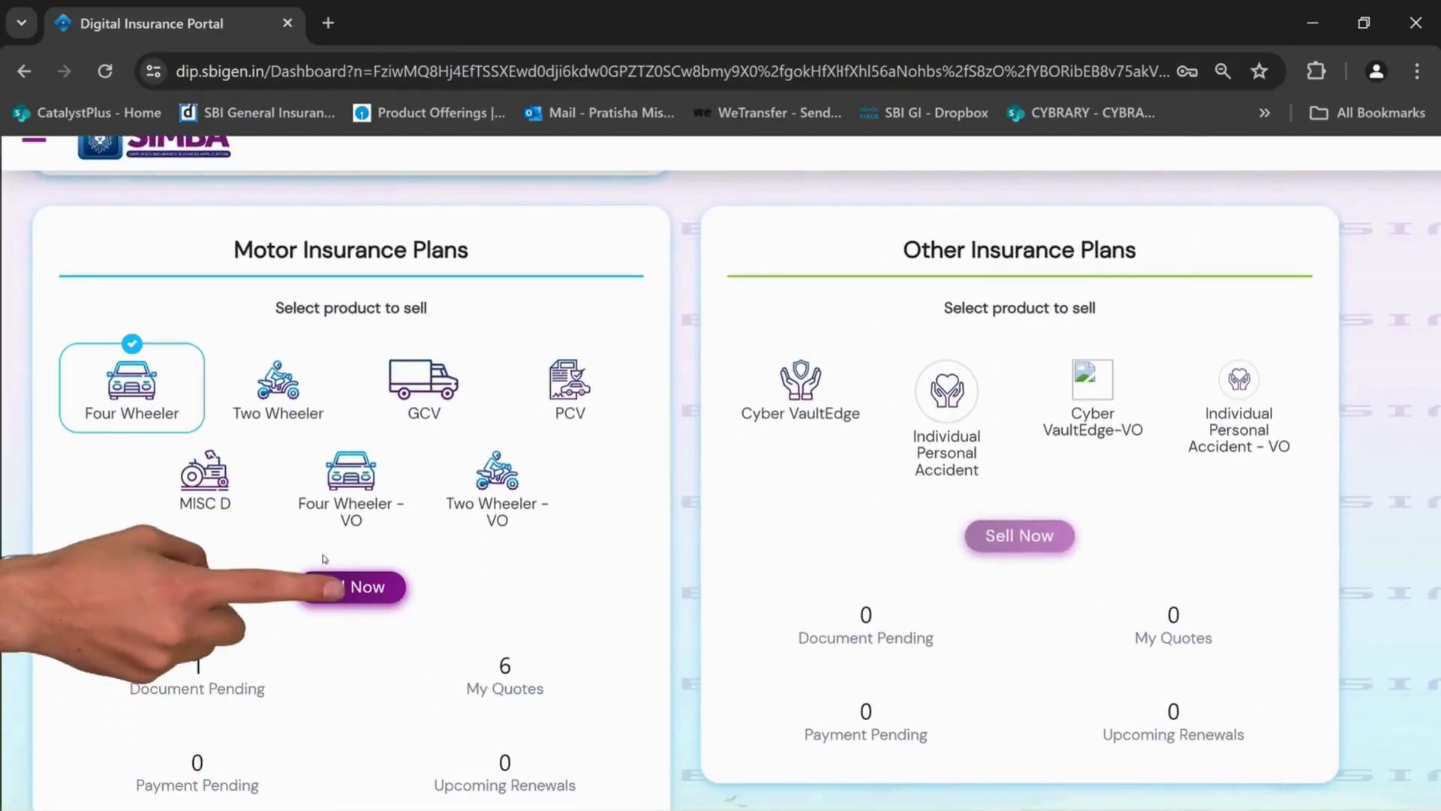
{"action": "left_click", "coordinate": [334, 587]}
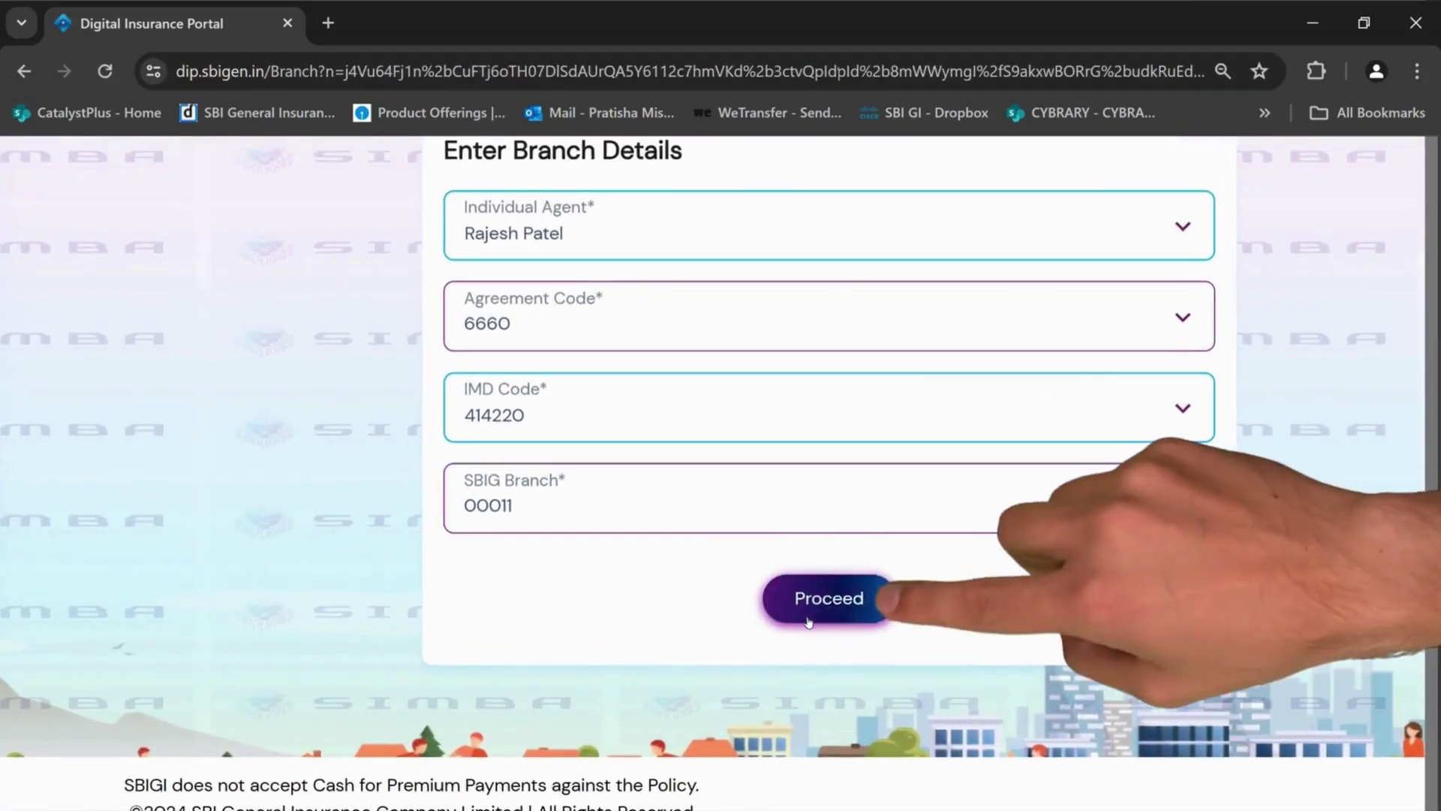
Proceed past the branch details and pick New Customer with the Bundled Product policy type
{"action": "left_click", "coordinate": [808, 619]}
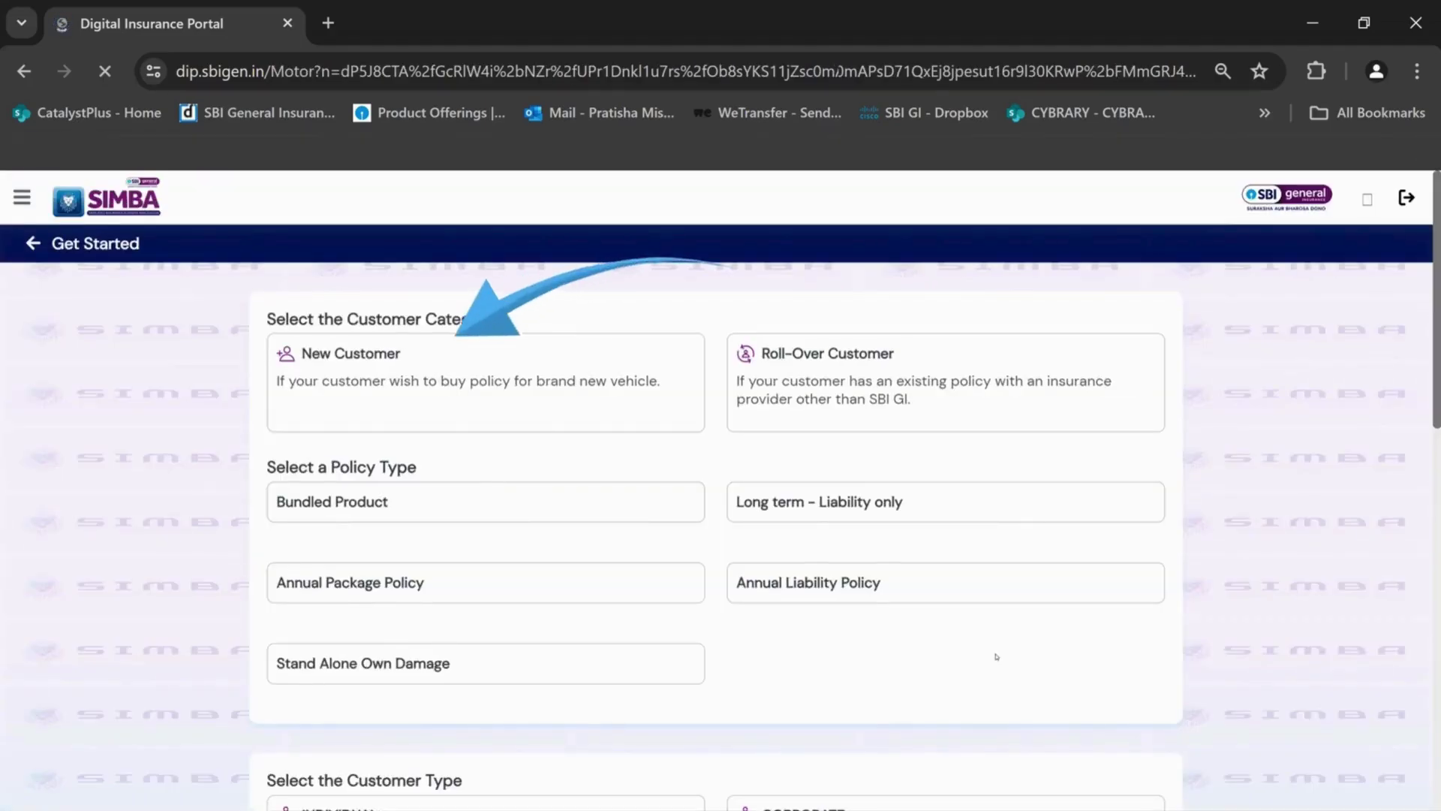
{"action": "left_click", "coordinate": [669, 418]}
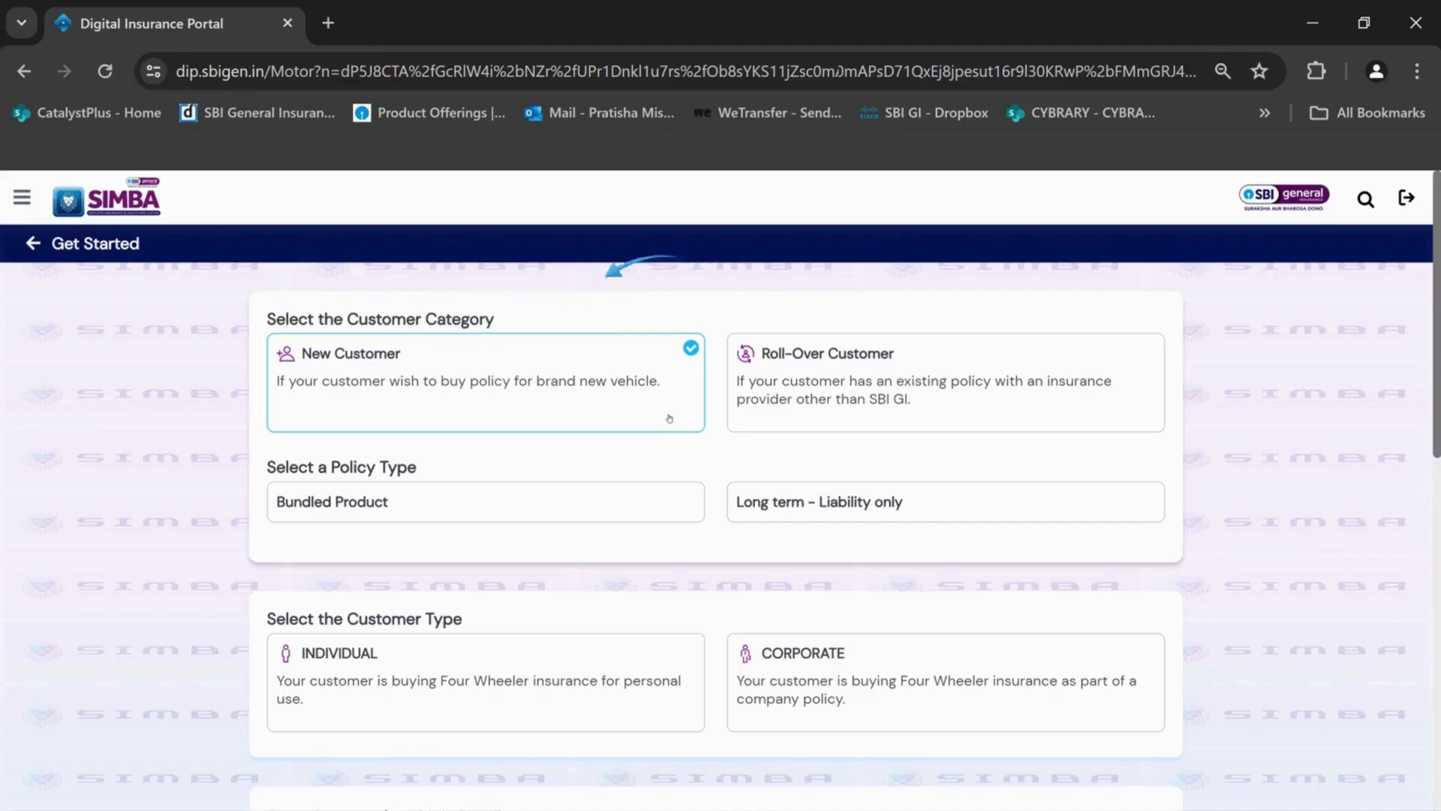
{"action": "scroll", "coordinate": [666, 415], "scroll_direction": "down", "scroll_amount": 2}
{"action": "left_click", "coordinate": [663, 338]}
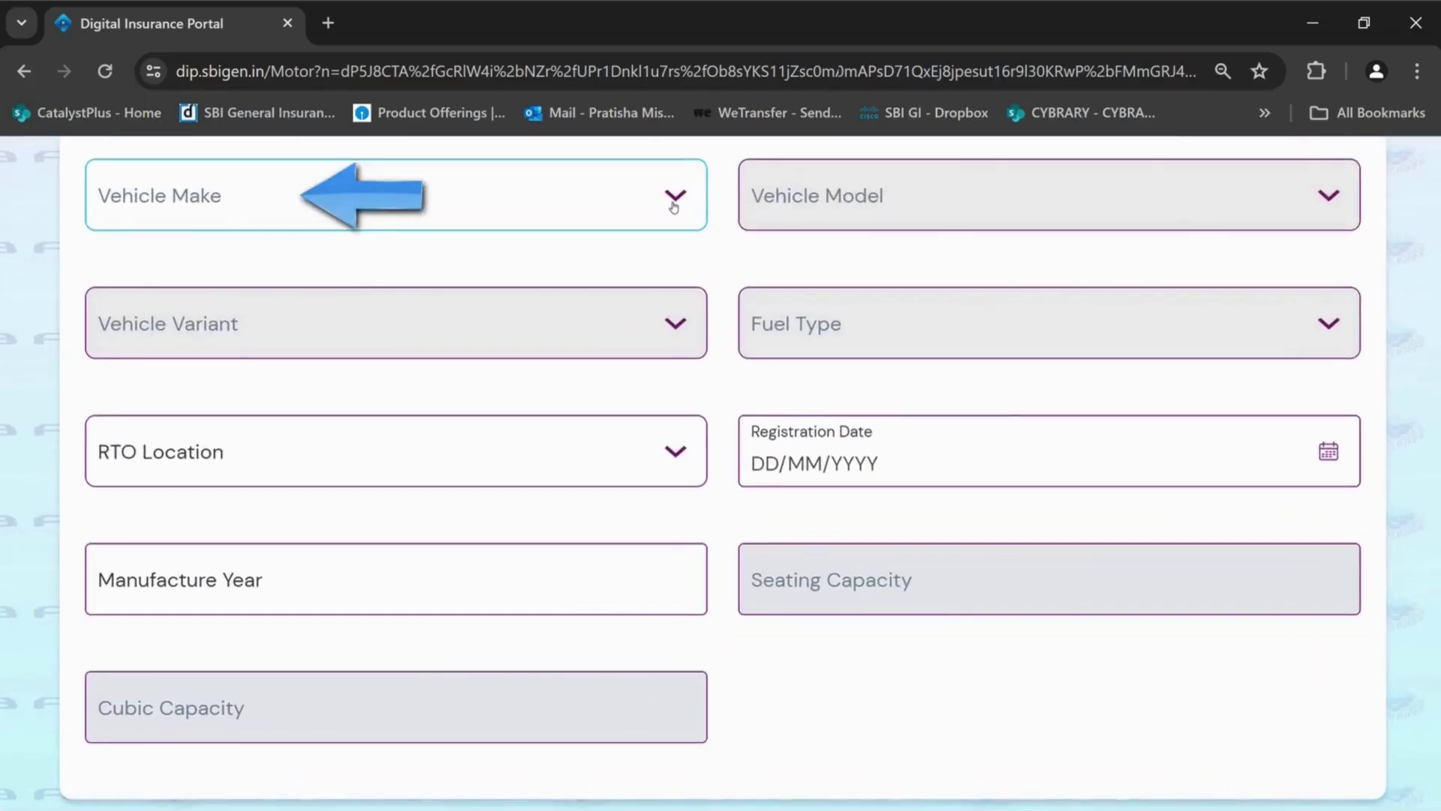
Select Ford, Classic and 1.4 Titanium (D) as the vehicle make, model and variant
{"action": "left_click", "coordinate": [674, 200]}
{"action": "type", "text": "fo"}
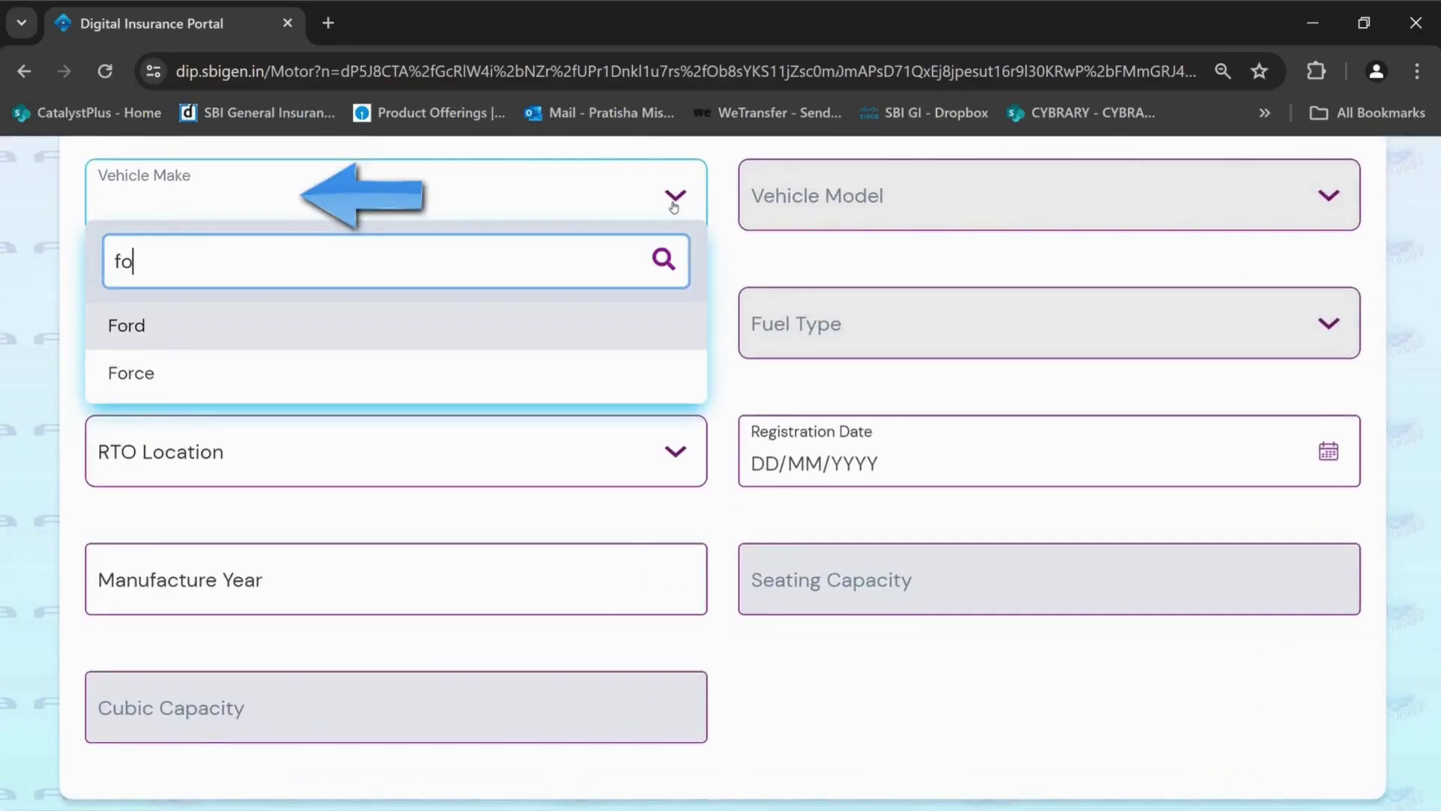
{"action": "type", "text": "r"}
{"action": "left_click", "coordinate": [657, 335]}
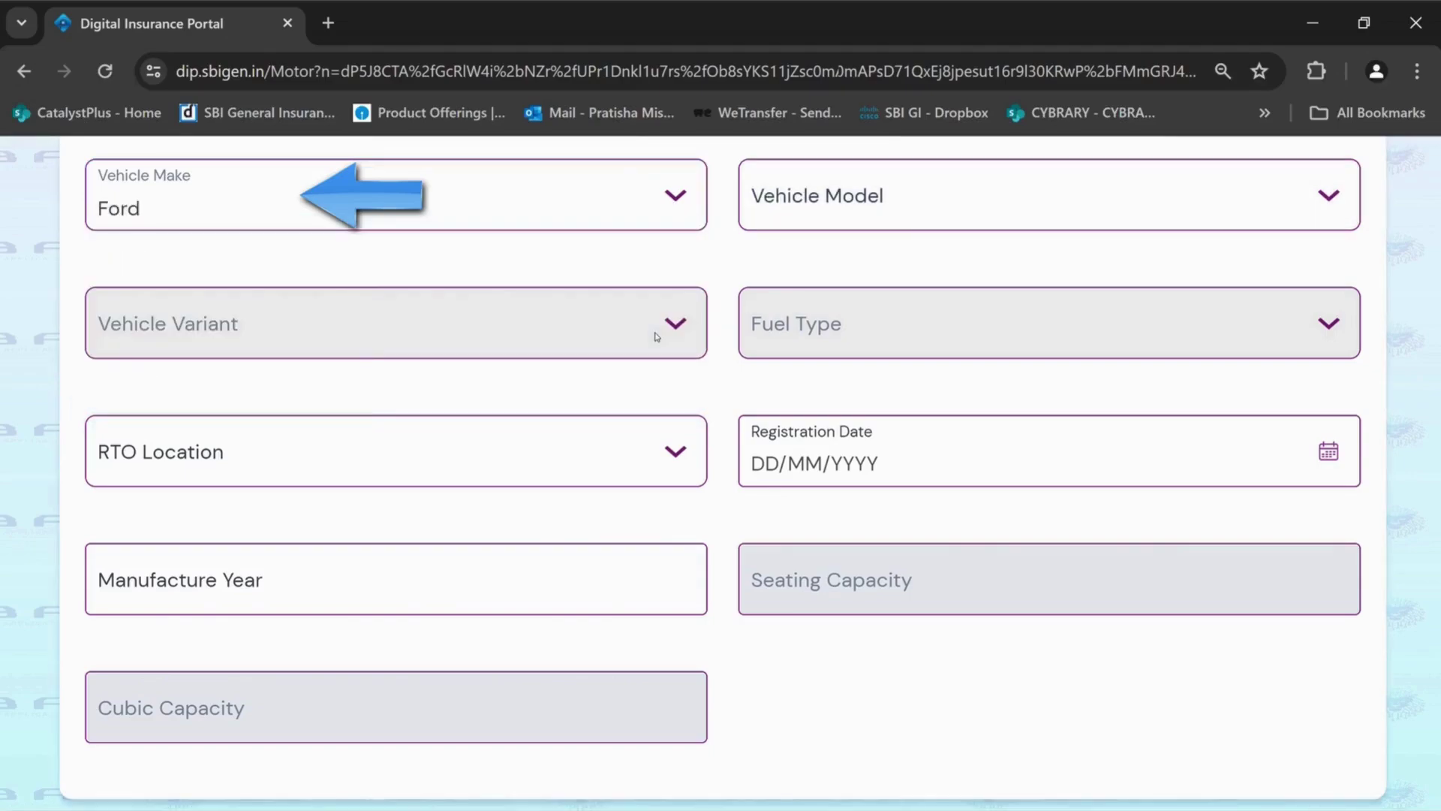
{"action": "left_click", "coordinate": [794, 213]}
{"action": "type", "text": "cl"}
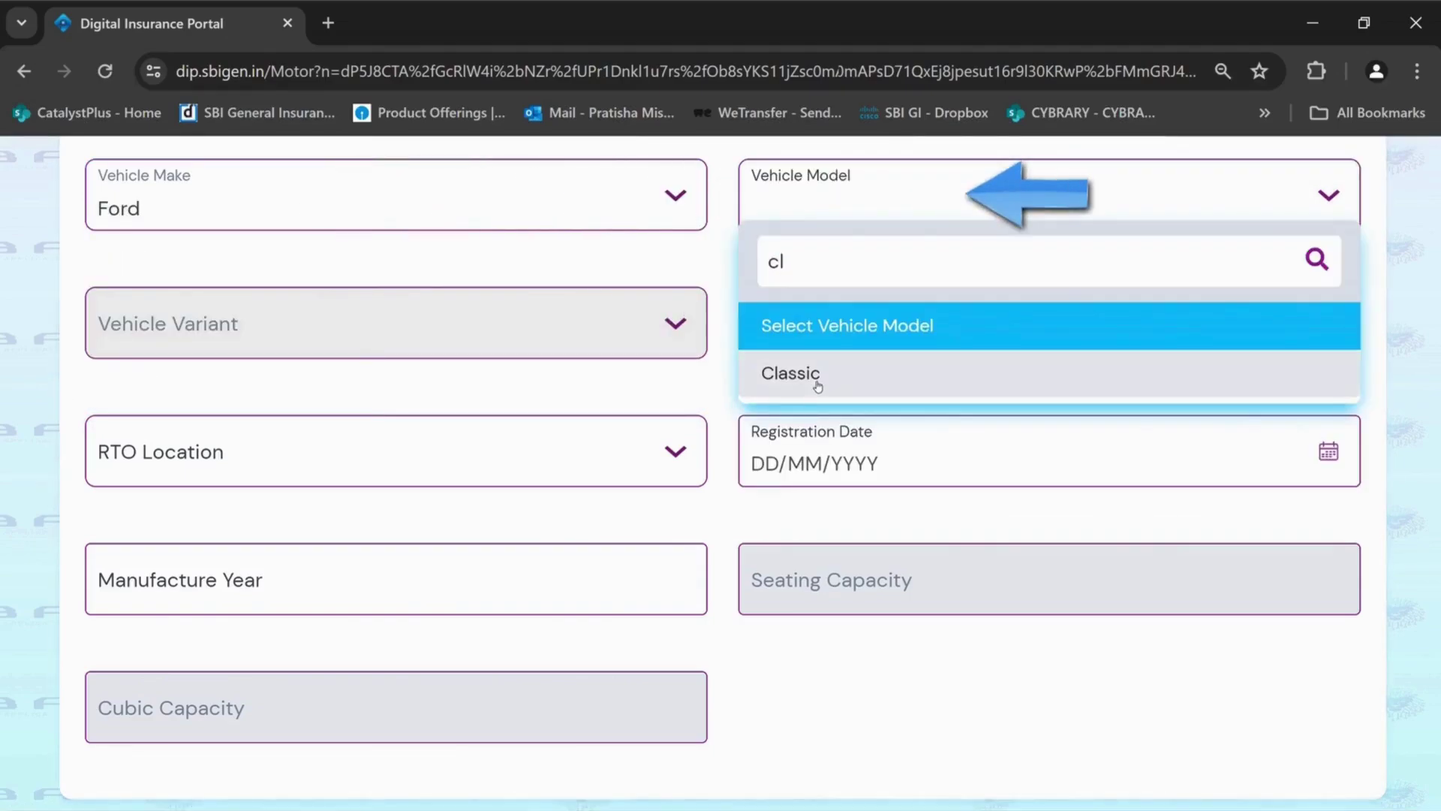
{"action": "left_click", "coordinate": [817, 386]}
{"action": "left_click", "coordinate": [627, 347]}
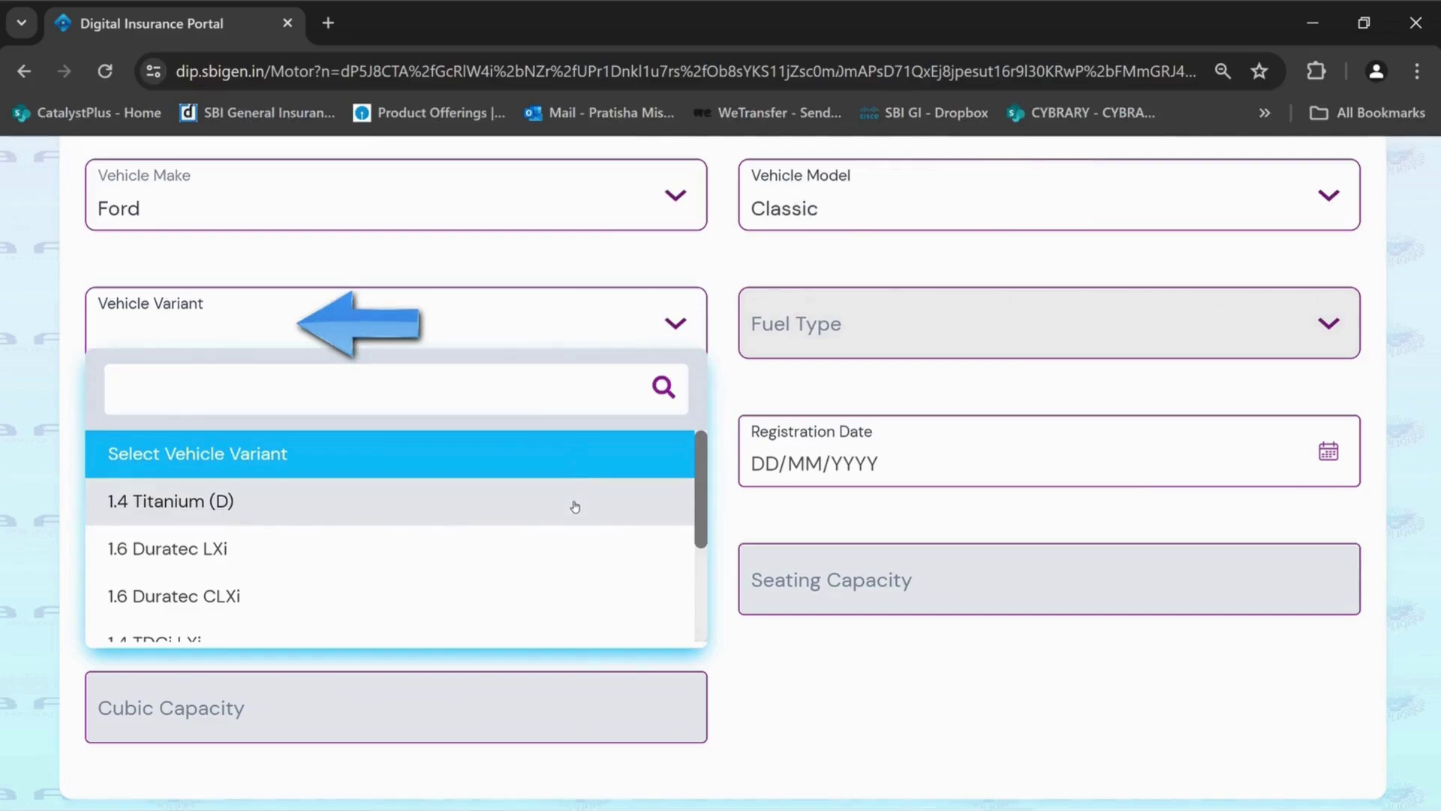
{"action": "left_click", "coordinate": [575, 506]}
Set the RTO to Navi Mumbai - MH and the registration date to 14/02/2024
{"action": "left_click", "coordinate": [613, 475]}
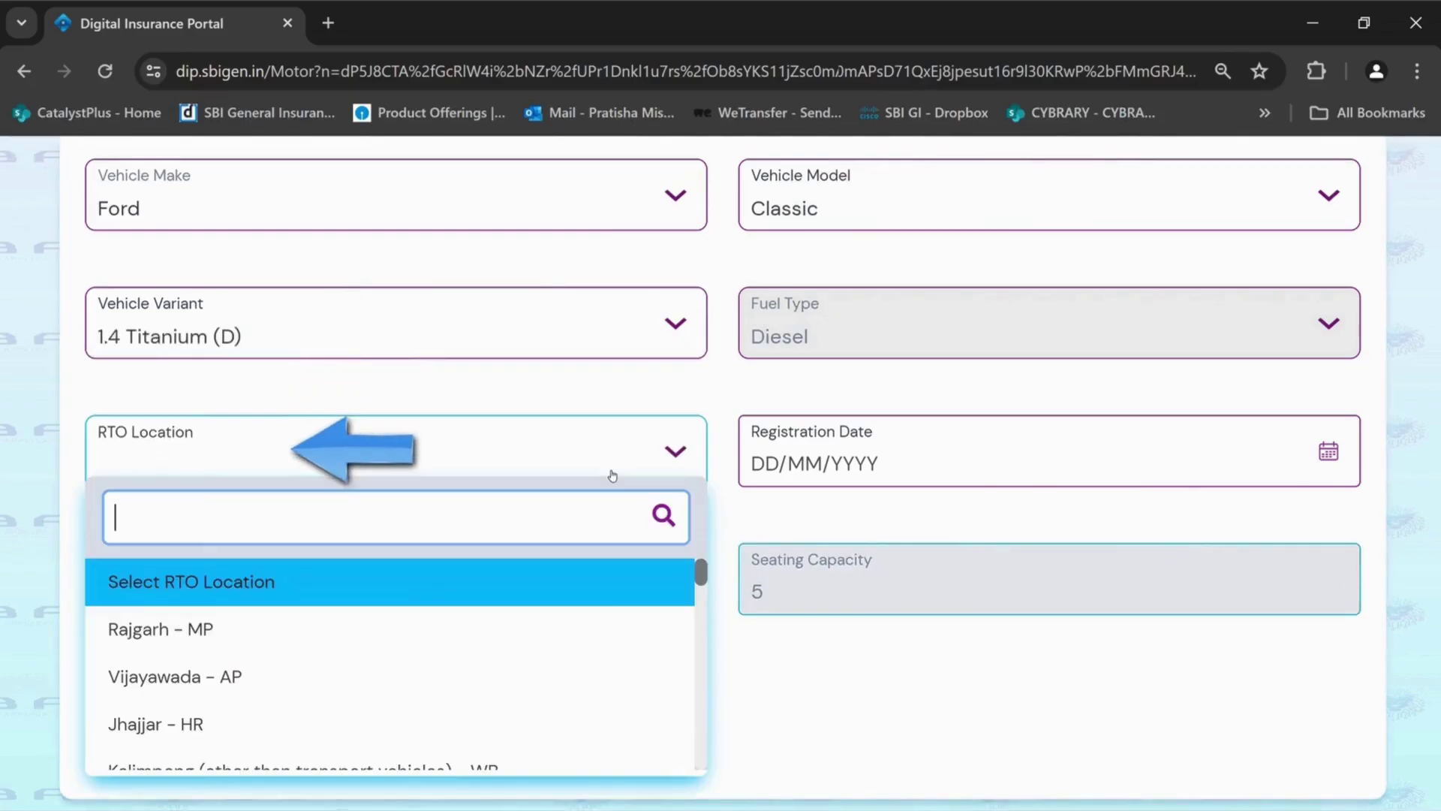
{"action": "type", "text": "navi"}
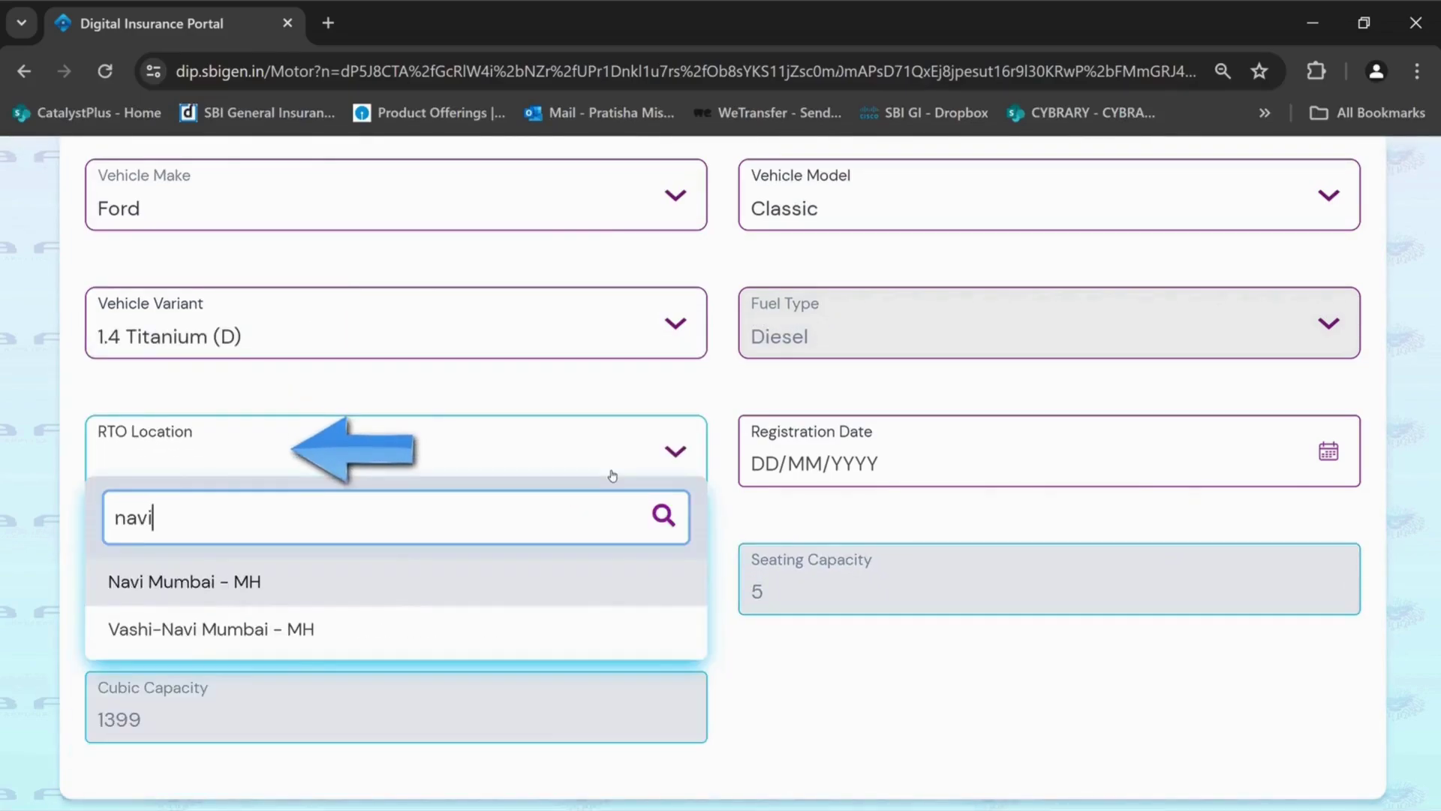
{"action": "left_click", "coordinate": [622, 582]}
{"action": "left_click", "coordinate": [981, 460]}
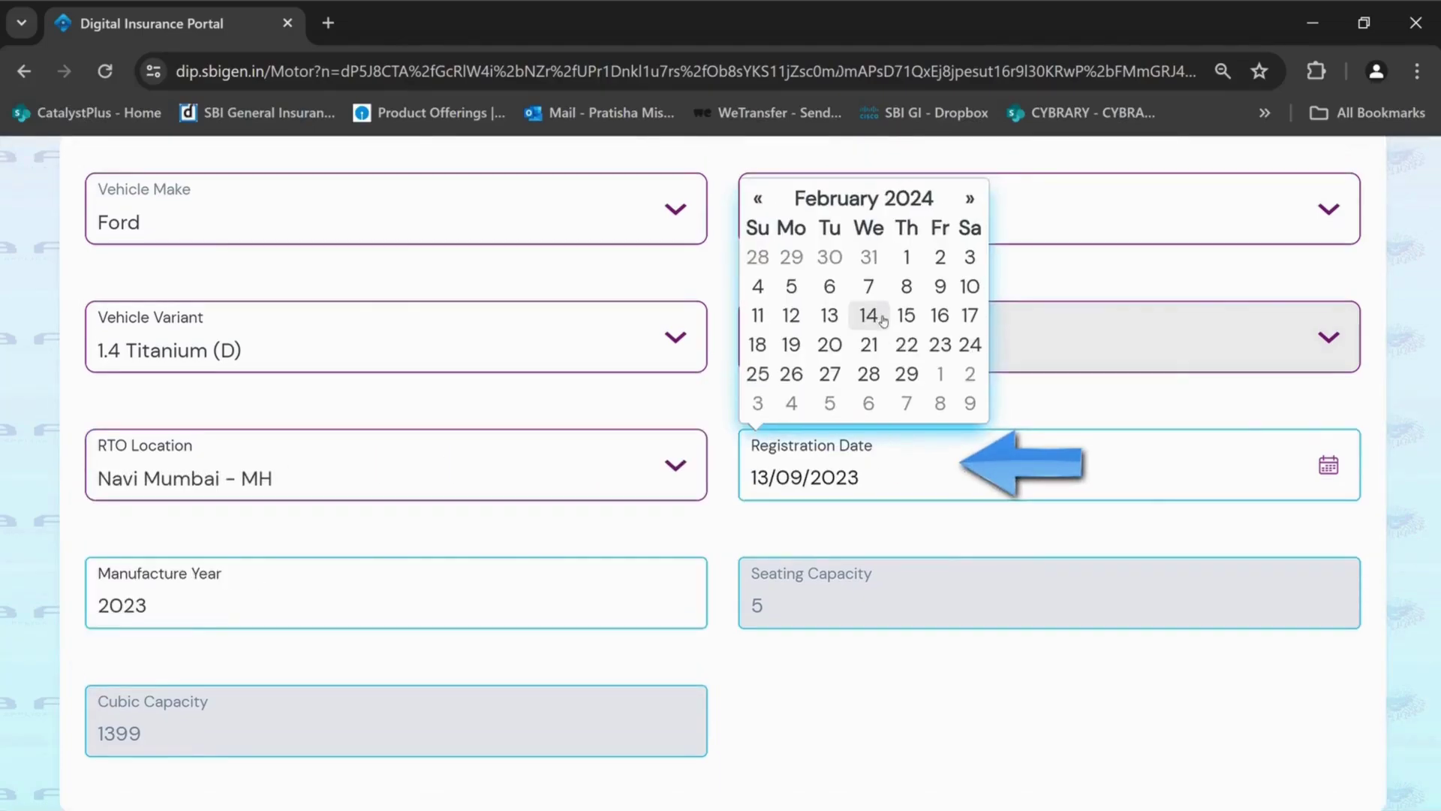
{"action": "left_click", "coordinate": [868, 316]}
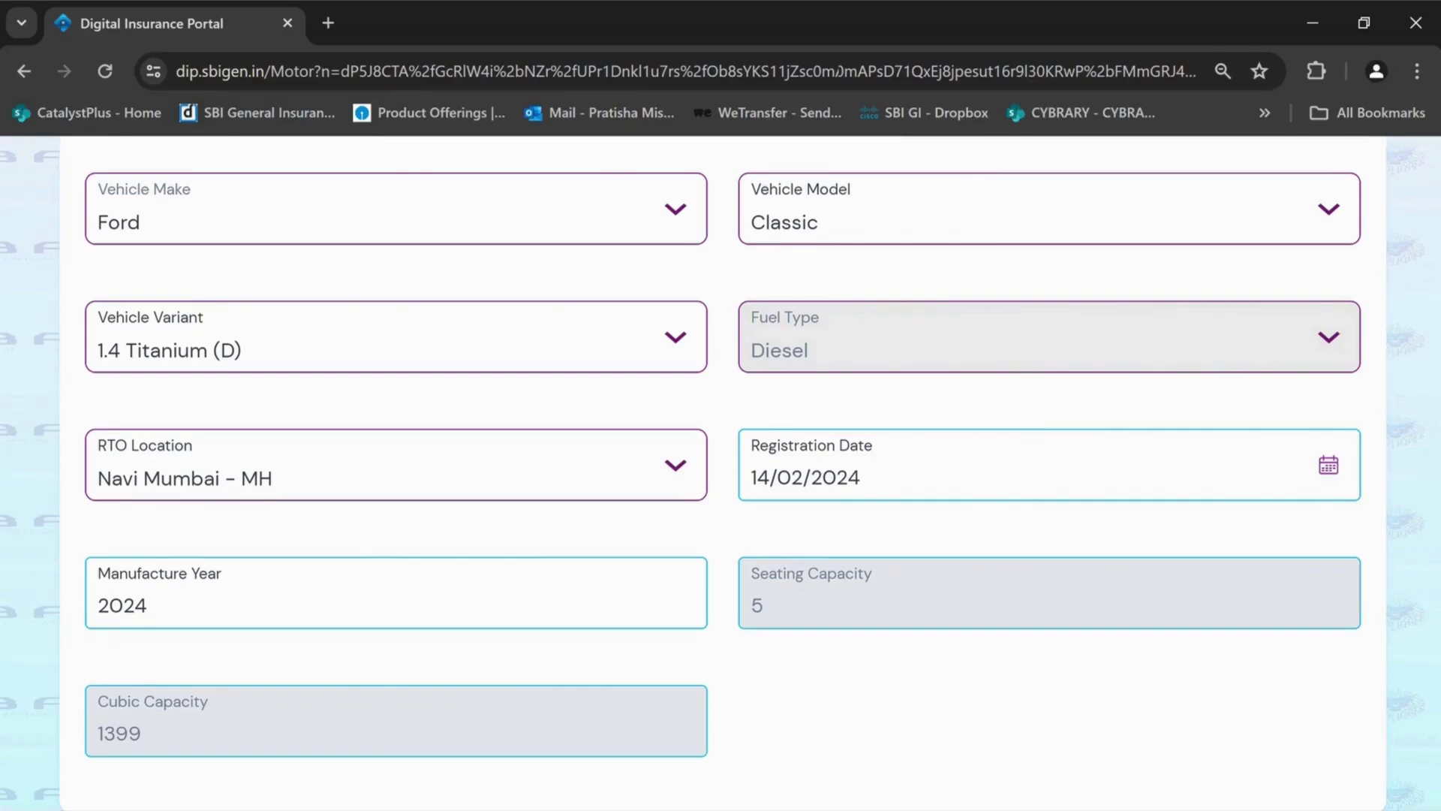
{"action": "scroll", "coordinate": [721, 473], "scroll_direction": "down", "scroll_amount": 2}
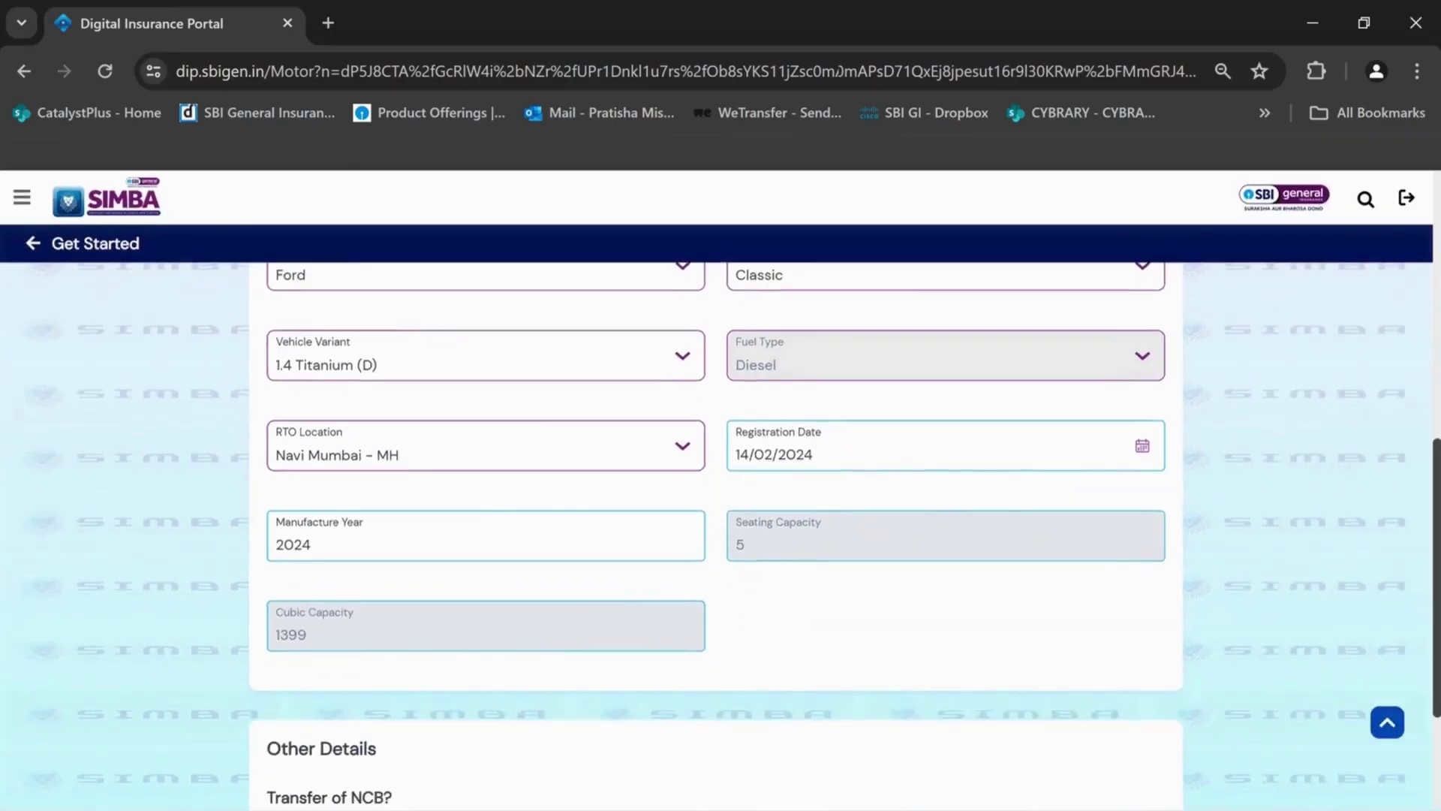
{"action": "scroll", "coordinate": [720, 525], "scroll_direction": "down", "scroll_amount": 3}
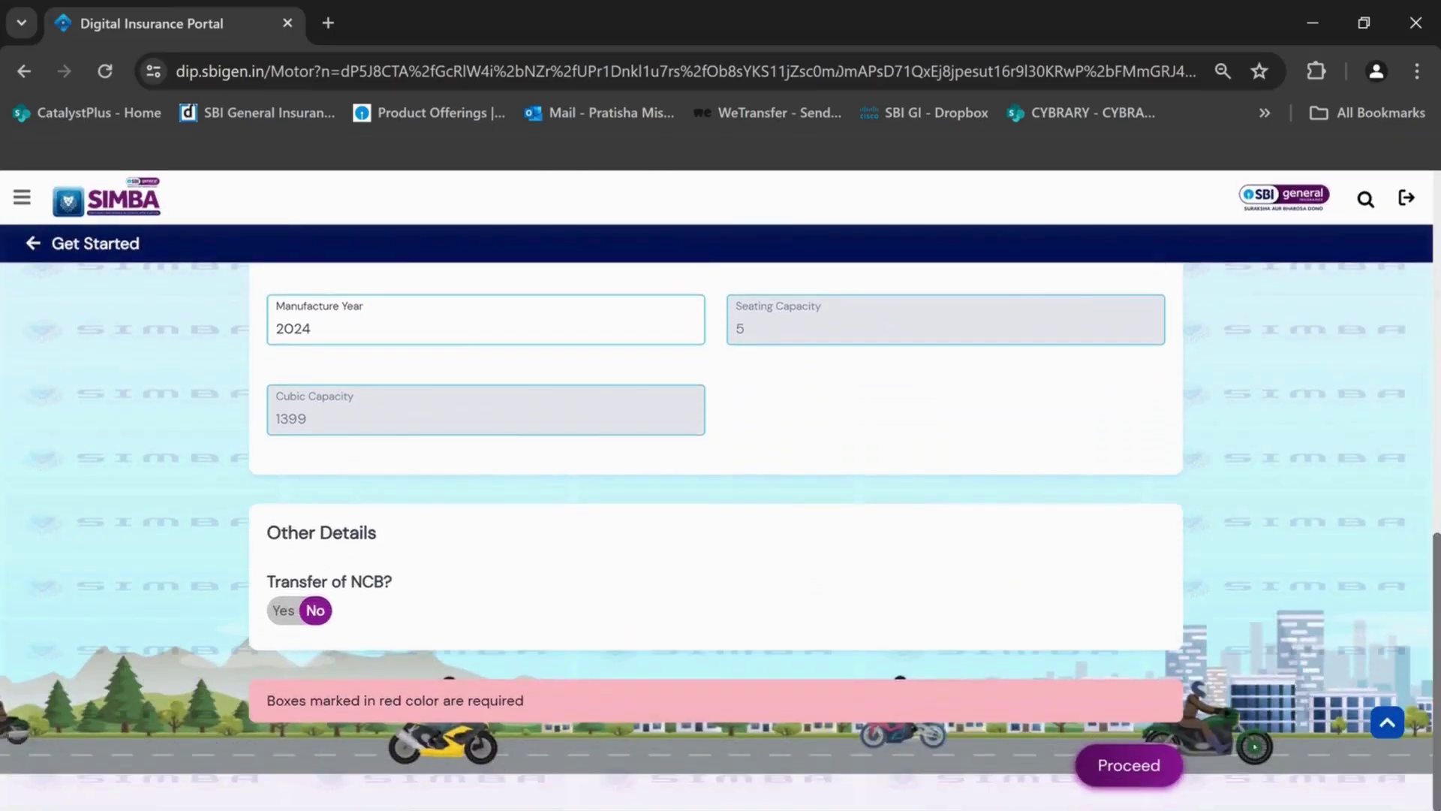
Get the recommended plans and keep the insured declared value at ₹756720
{"action": "left_click", "coordinate": [1156, 767]}
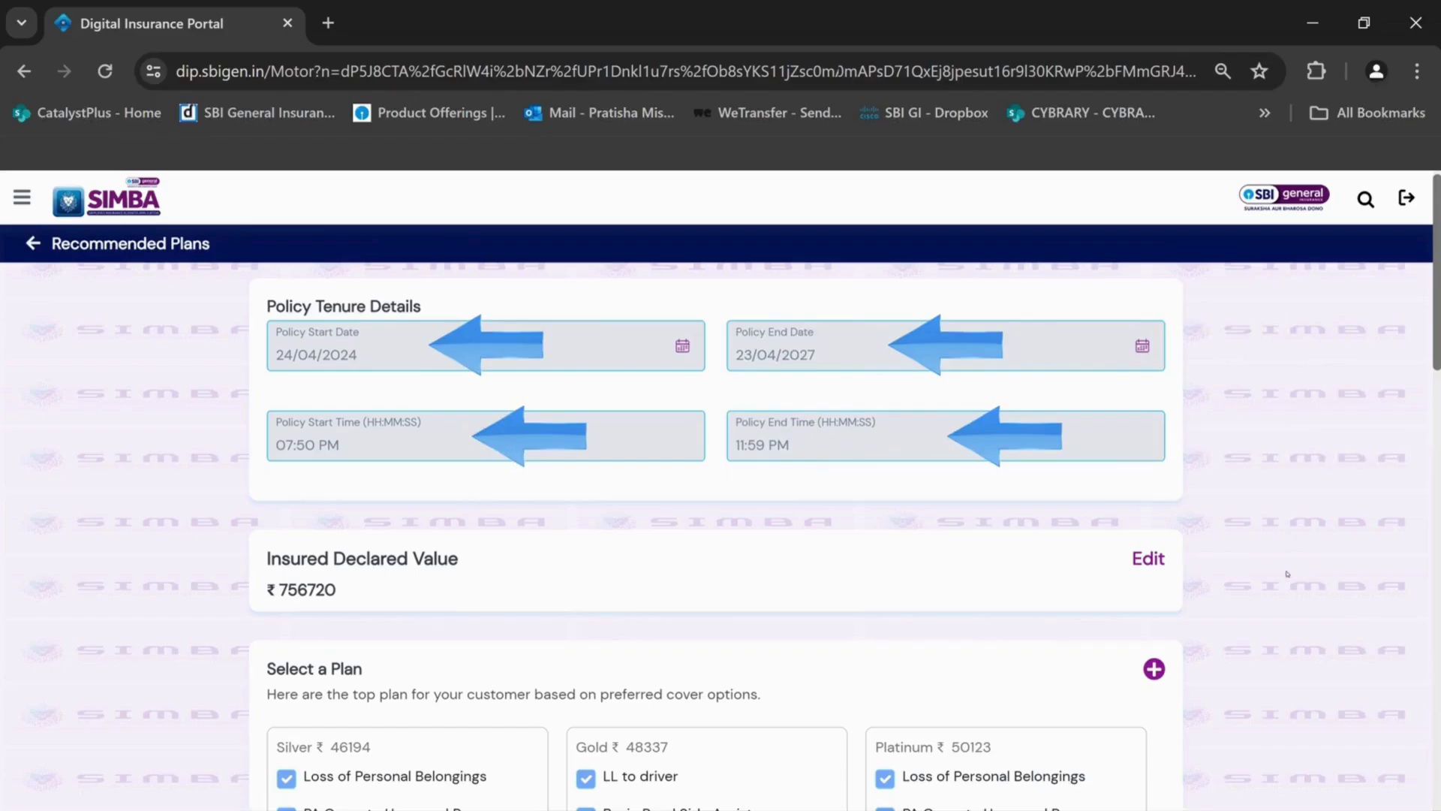
{"action": "left_click", "coordinate": [1154, 565]}
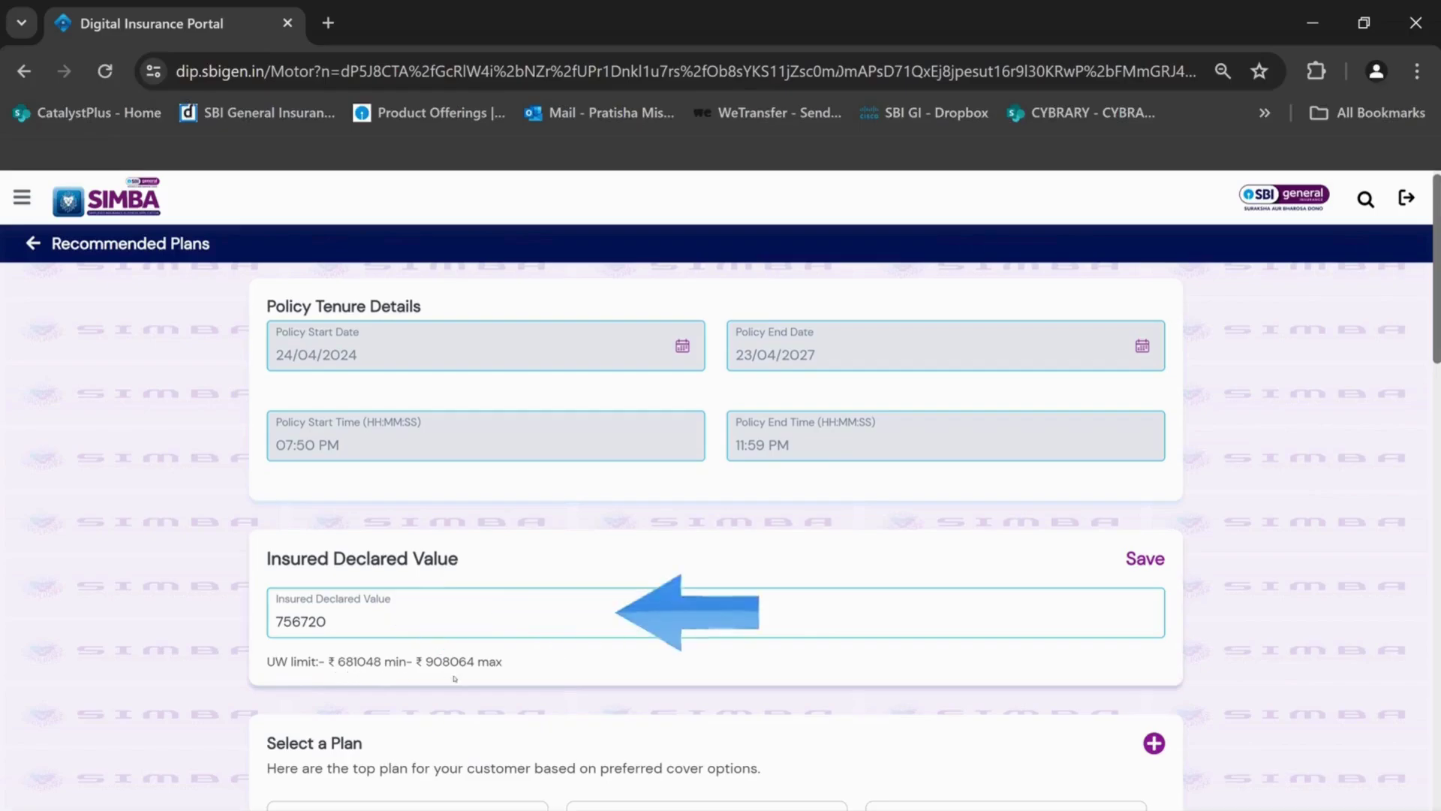
{"action": "left_click", "coordinate": [1145, 559]}
{"action": "scroll", "coordinate": [886, 553], "scroll_direction": "down", "scroll_amount": 5}
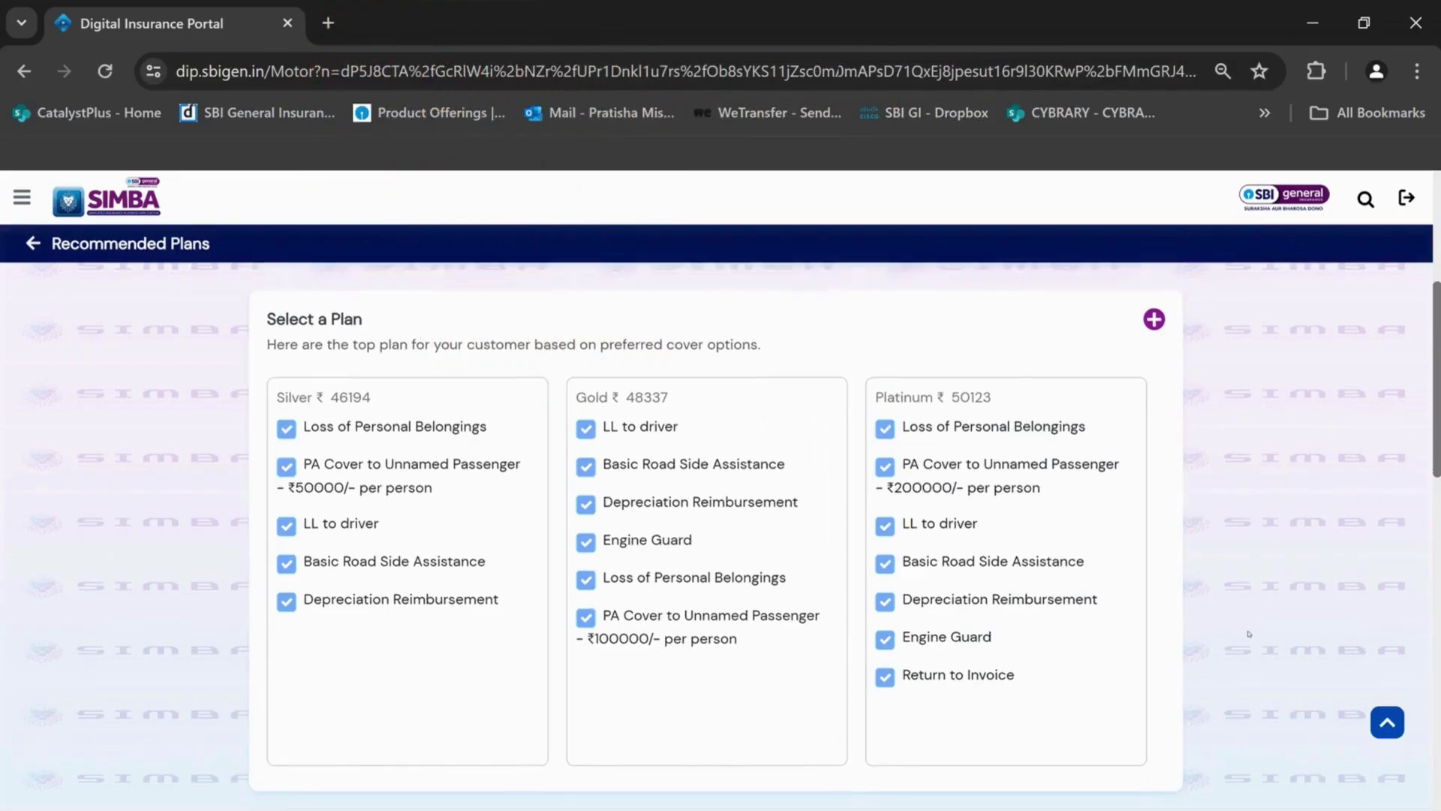
{"action": "scroll", "coordinate": [491, 680], "scroll_direction": "down", "scroll_amount": 6}
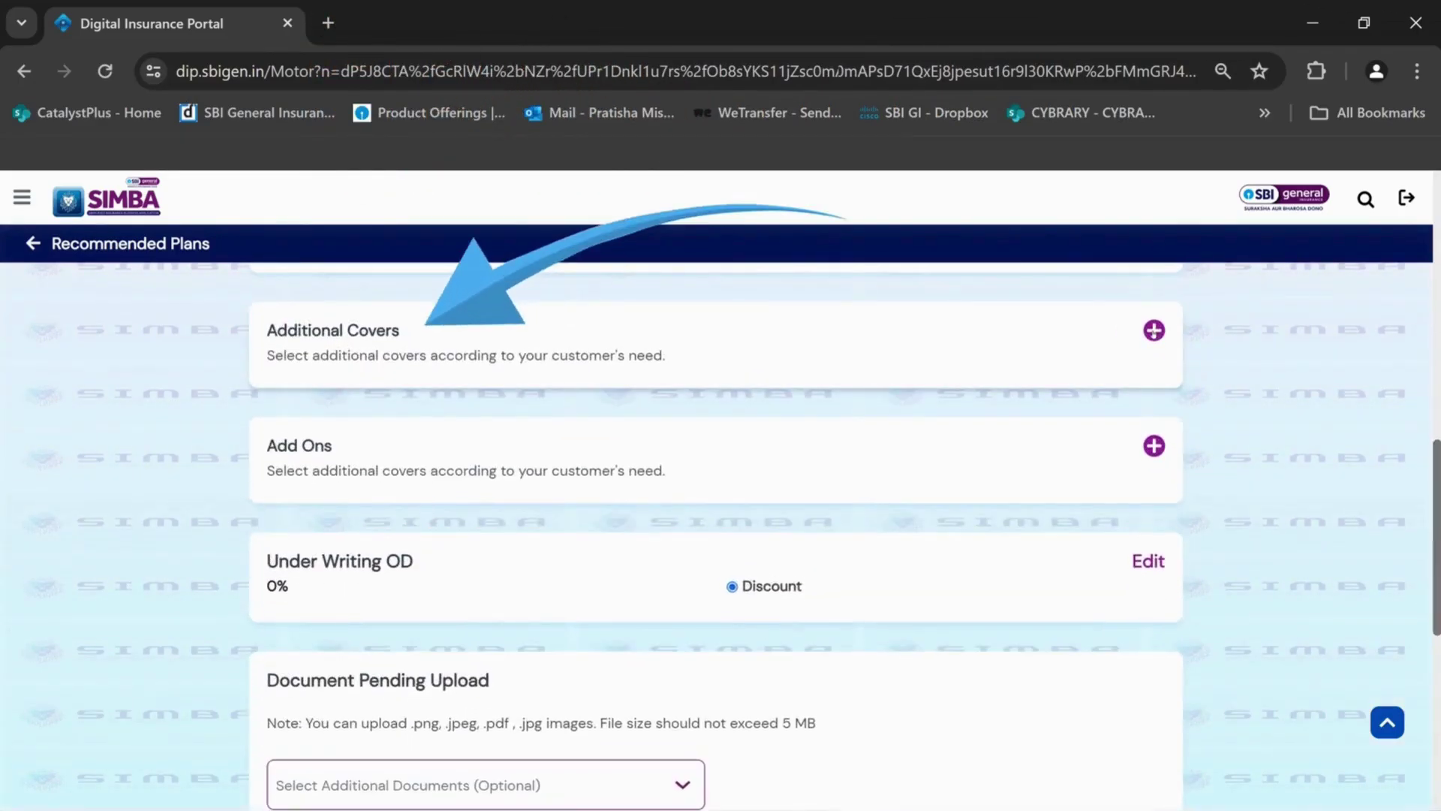
Review the Third Party additional covers and the Add Ons list, then move down to the premium breakup
{"action": "left_click", "coordinate": [1154, 330]}
{"action": "left_click", "coordinate": [452, 410]}
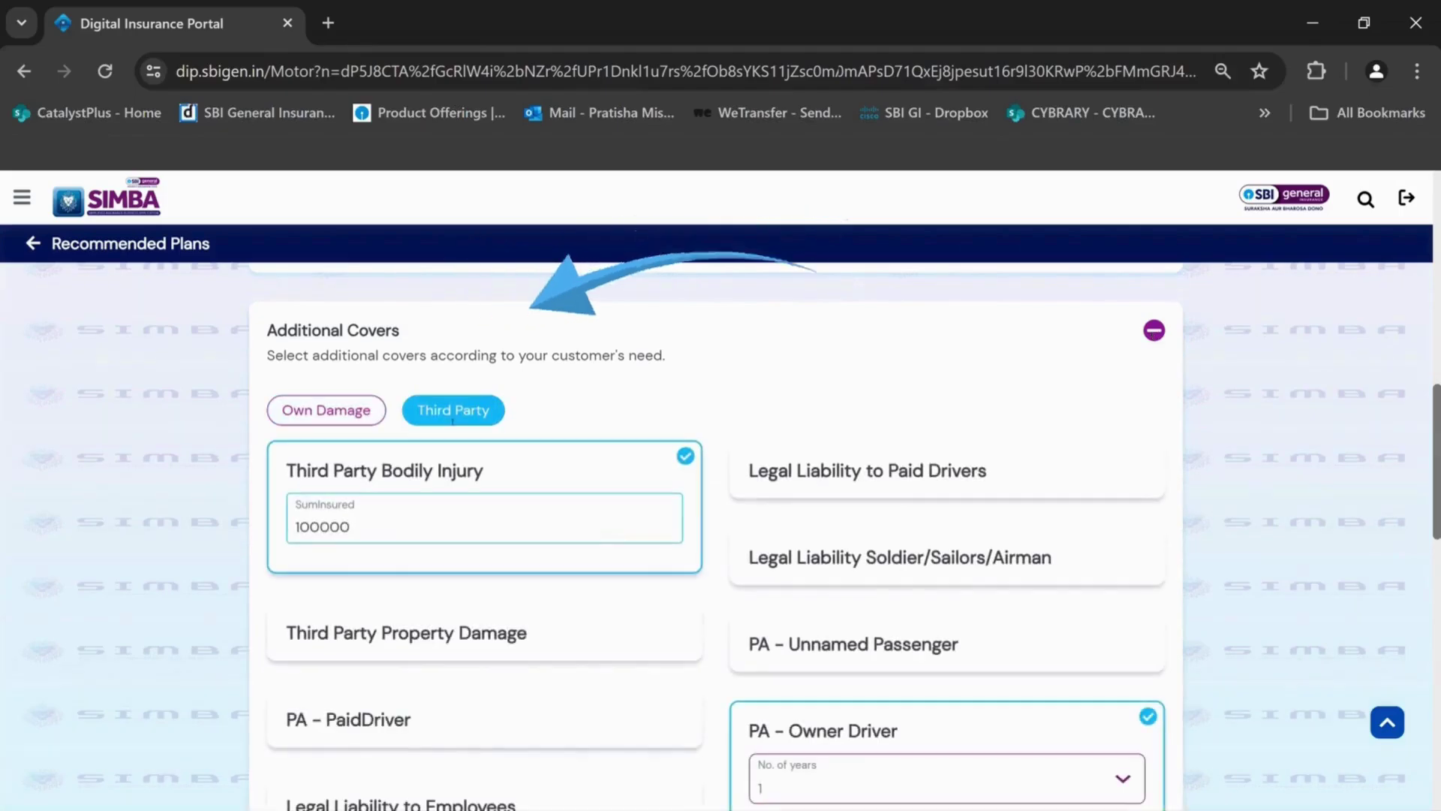
{"action": "scroll", "coordinate": [1284, 497], "scroll_direction": "down", "scroll_amount": 3}
{"action": "scroll", "coordinate": [1284, 496], "scroll_direction": "down", "scroll_amount": 5}
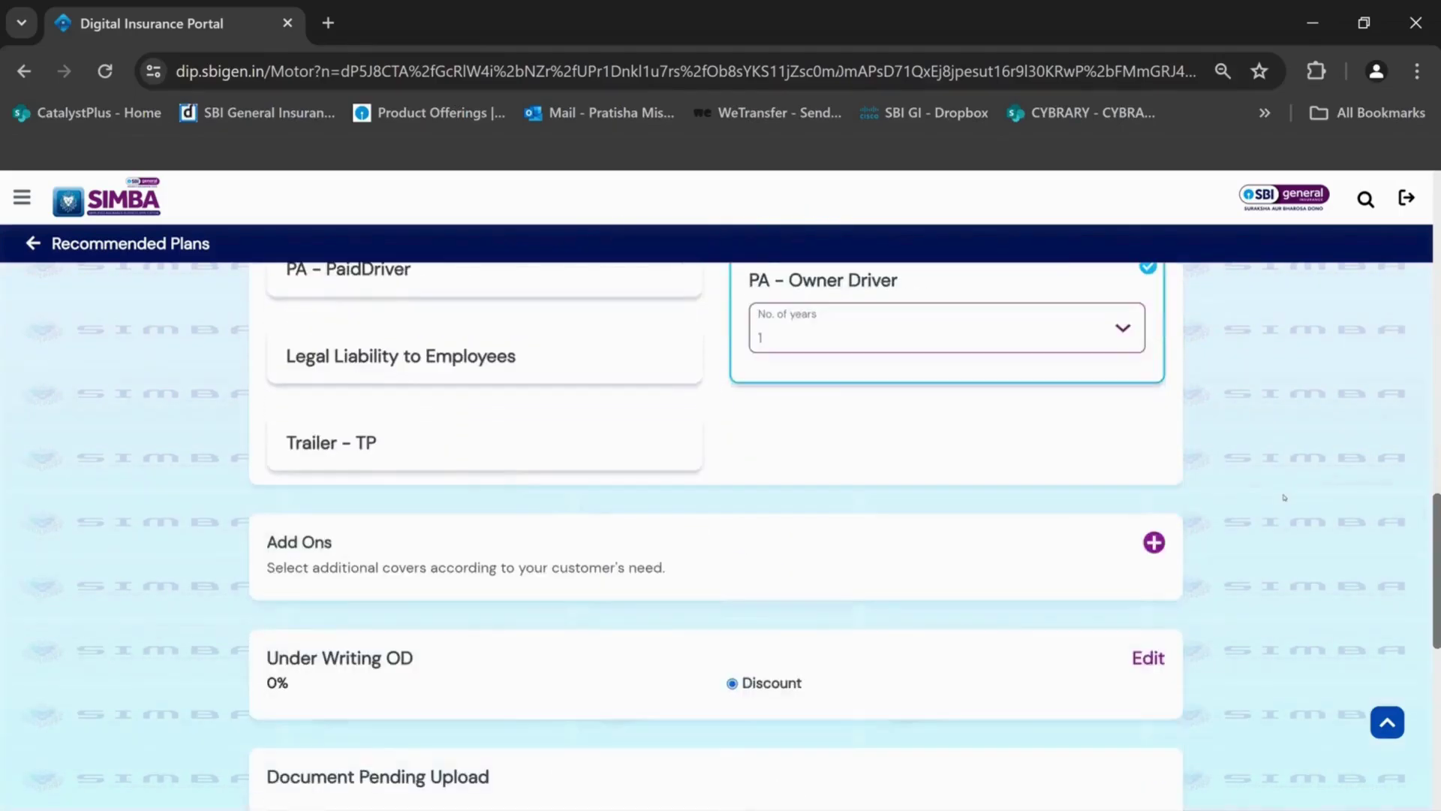
{"action": "left_click", "coordinate": [1154, 540]}
{"action": "scroll", "coordinate": [1154, 541], "scroll_direction": "down", "scroll_amount": 4}
{"action": "scroll", "coordinate": [1431, 499], "scroll_direction": "down", "scroll_amount": 5}
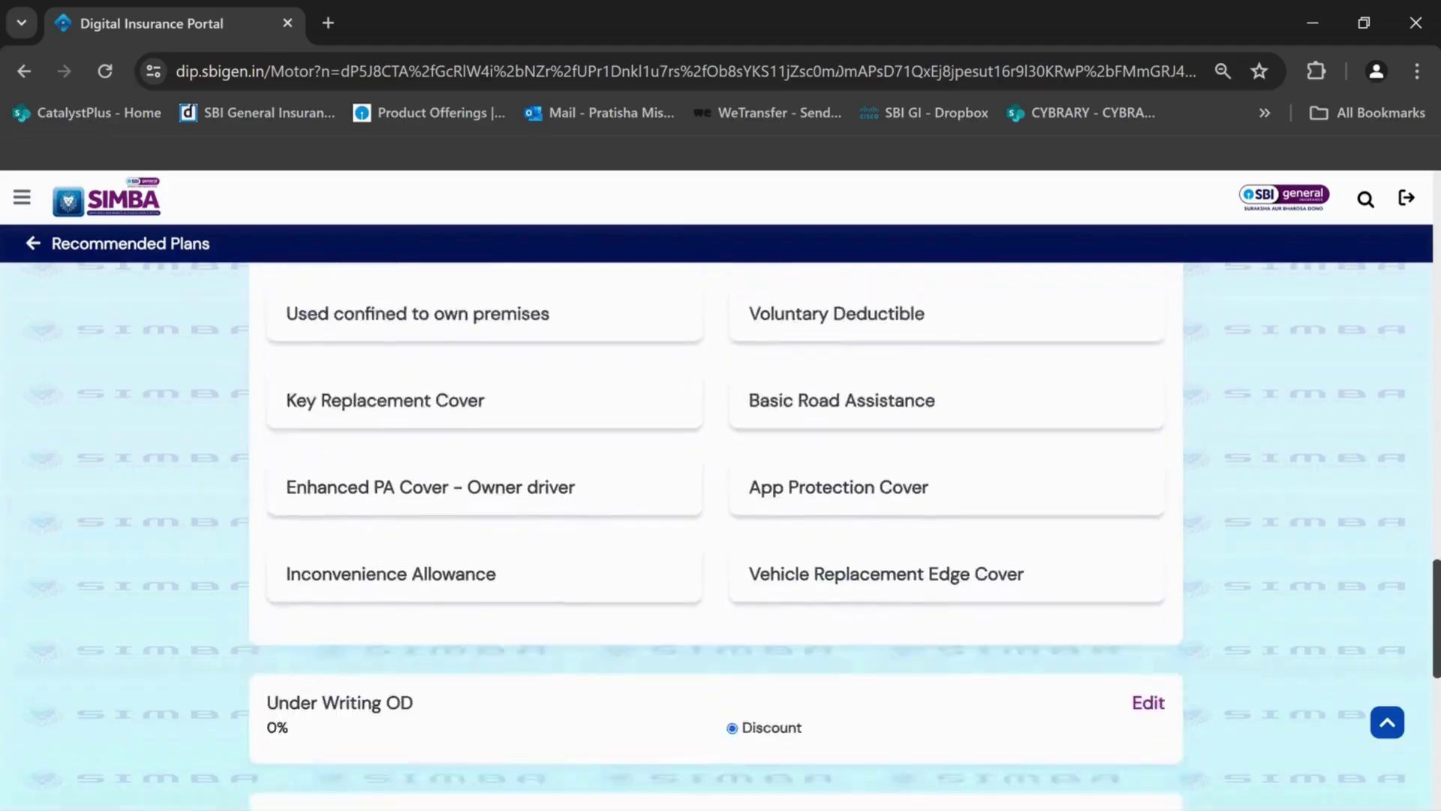
{"action": "scroll", "coordinate": [1431, 499], "scroll_direction": "up", "scroll_amount": 6}
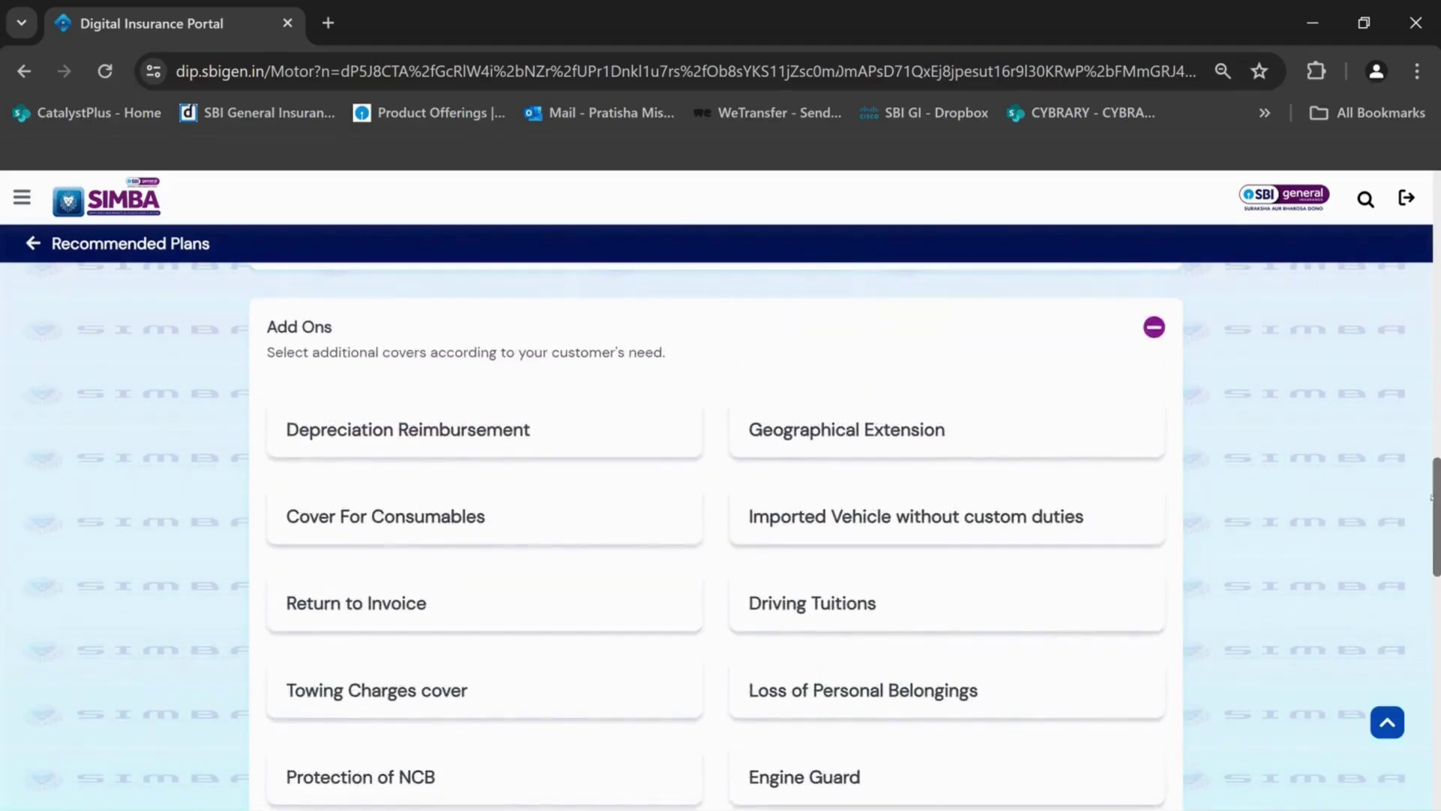
{"action": "left_click", "coordinate": [1153, 327]}
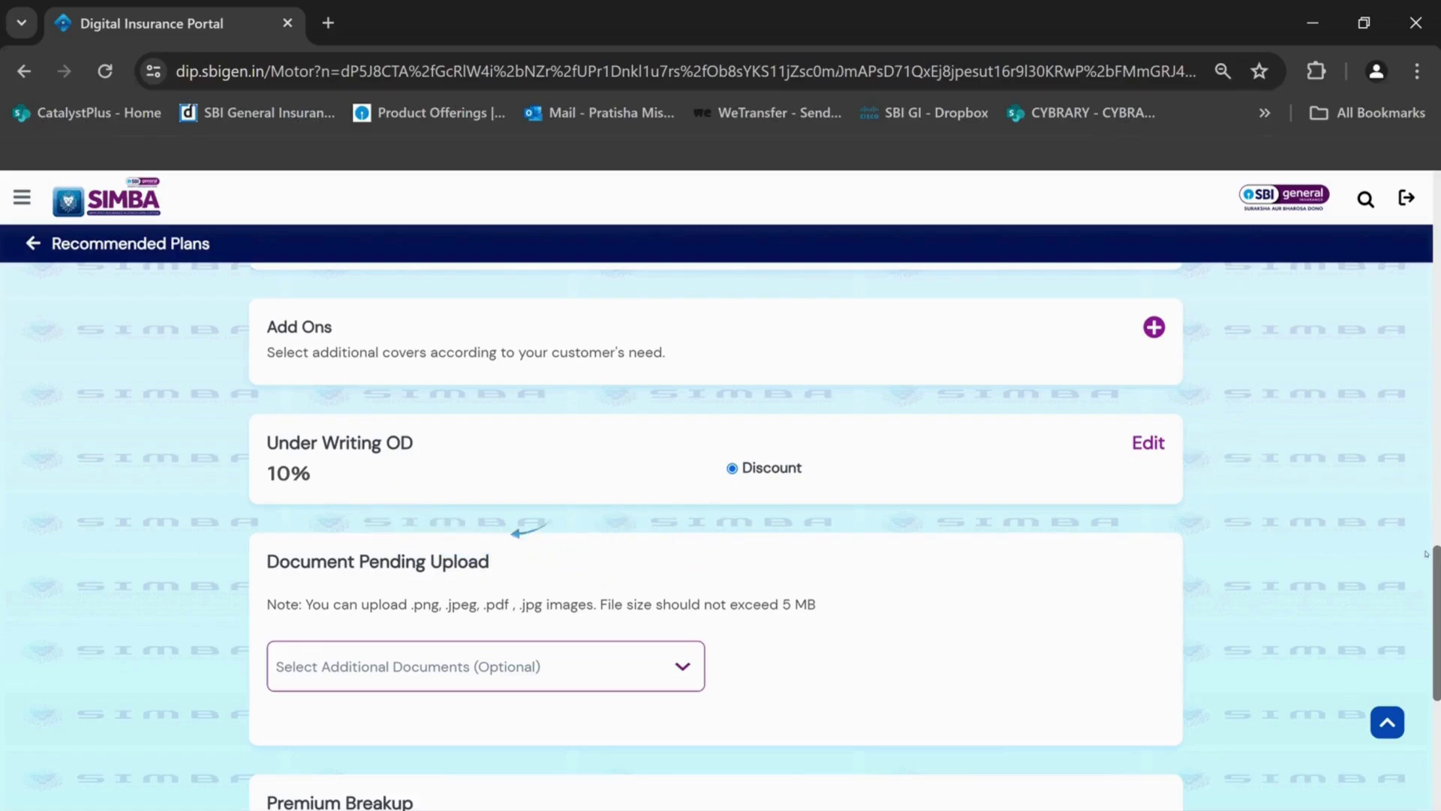
{"action": "scroll", "coordinate": [1437, 560], "scroll_direction": "down", "scroll_amount": 3}
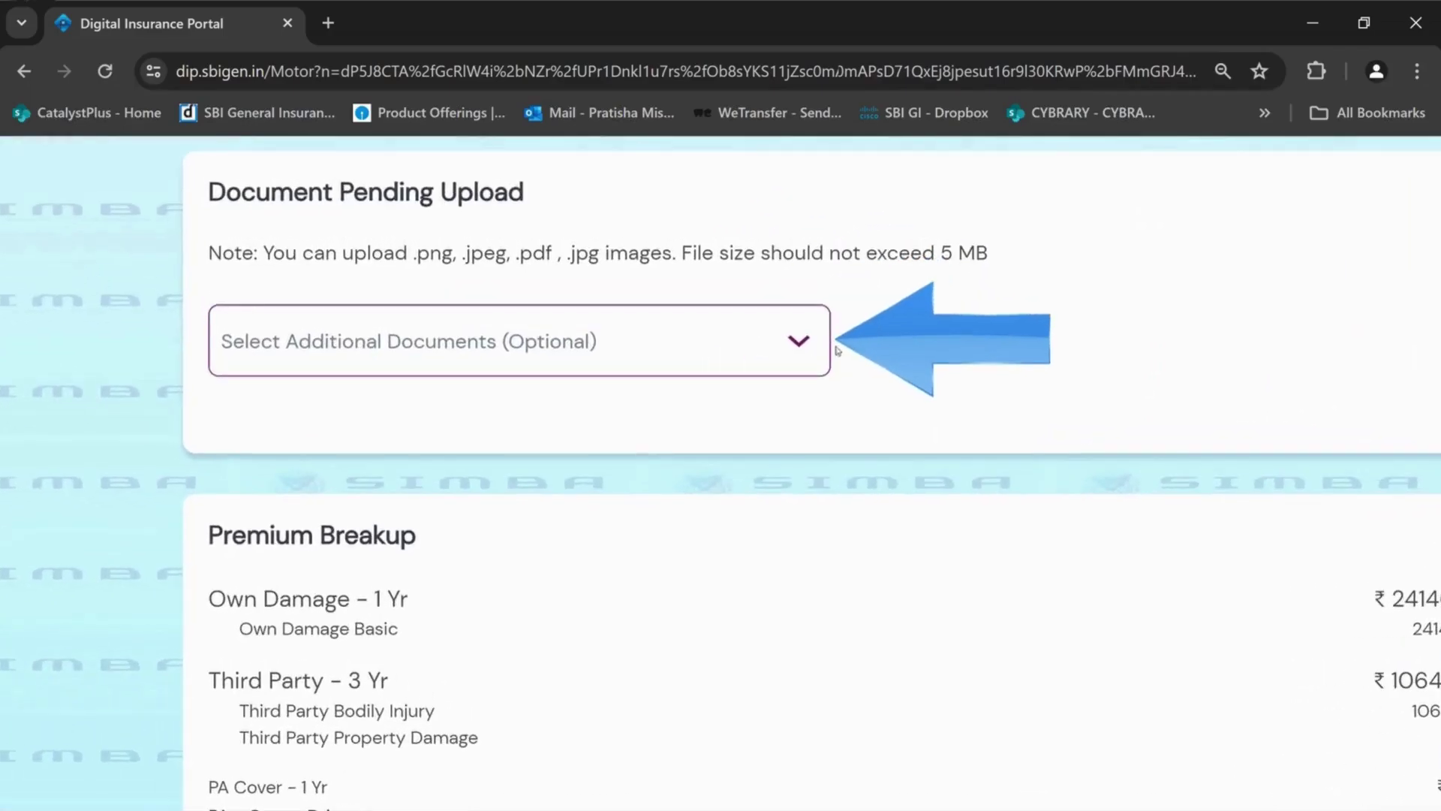
{"action": "left_click", "coordinate": [685, 434]}
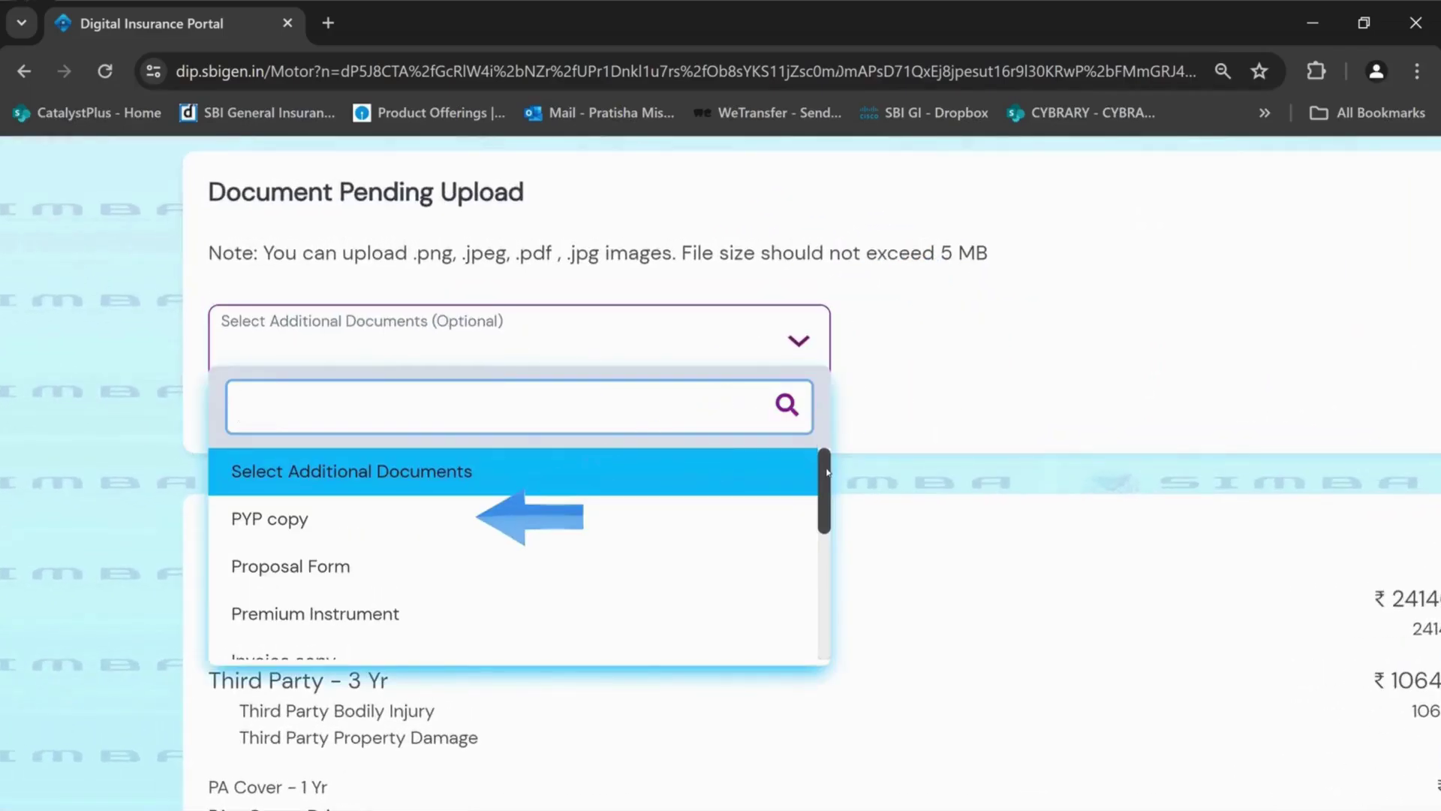
{"action": "scroll", "coordinate": [824, 510], "scroll_direction": "down", "scroll_amount": 2}
{"action": "left_click_drag", "start_coordinate": [823, 511], "coordinate": [775, 598]}
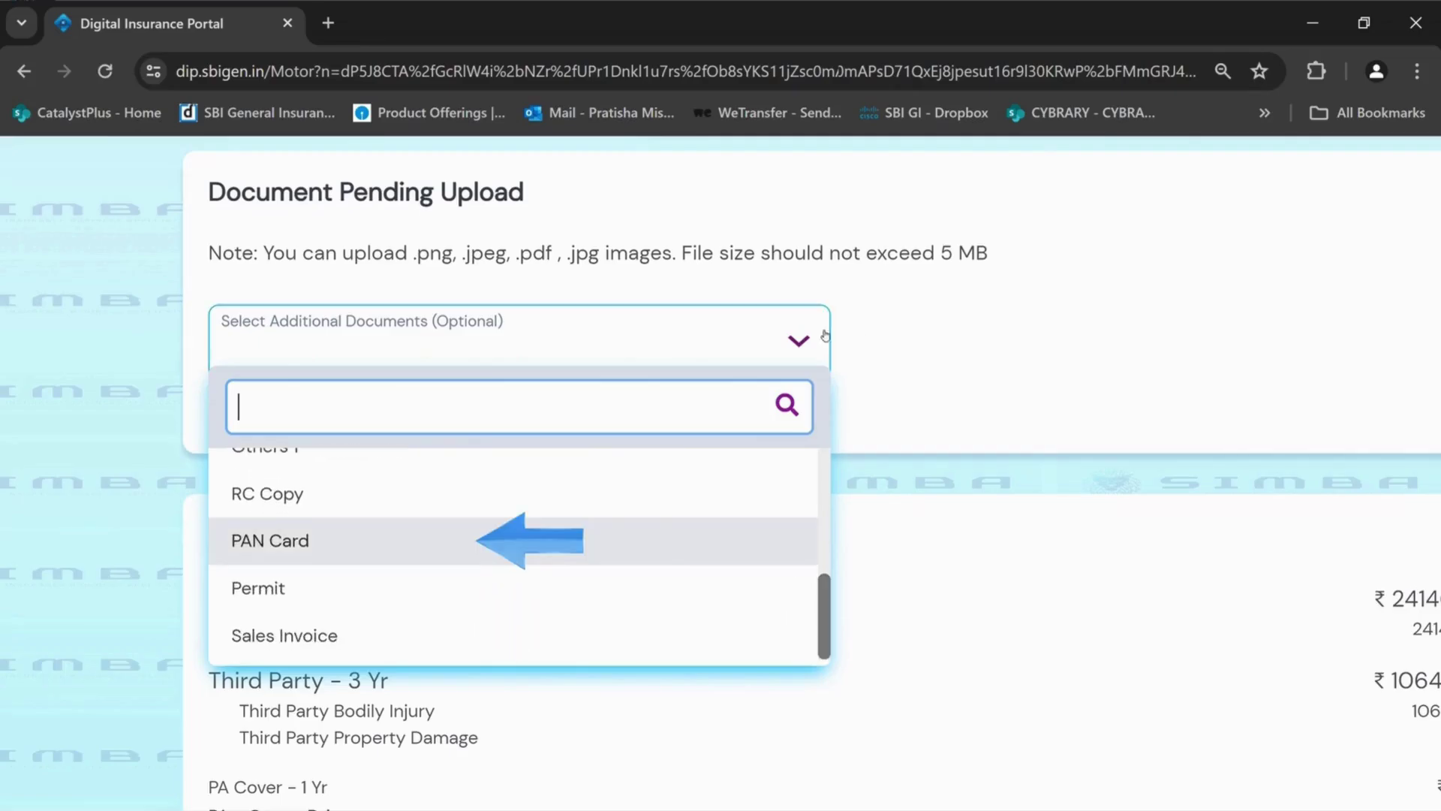
{"action": "left_click", "coordinate": [801, 343]}
{"action": "scroll", "coordinate": [716, 535], "scroll_direction": "down", "scroll_amount": 3}
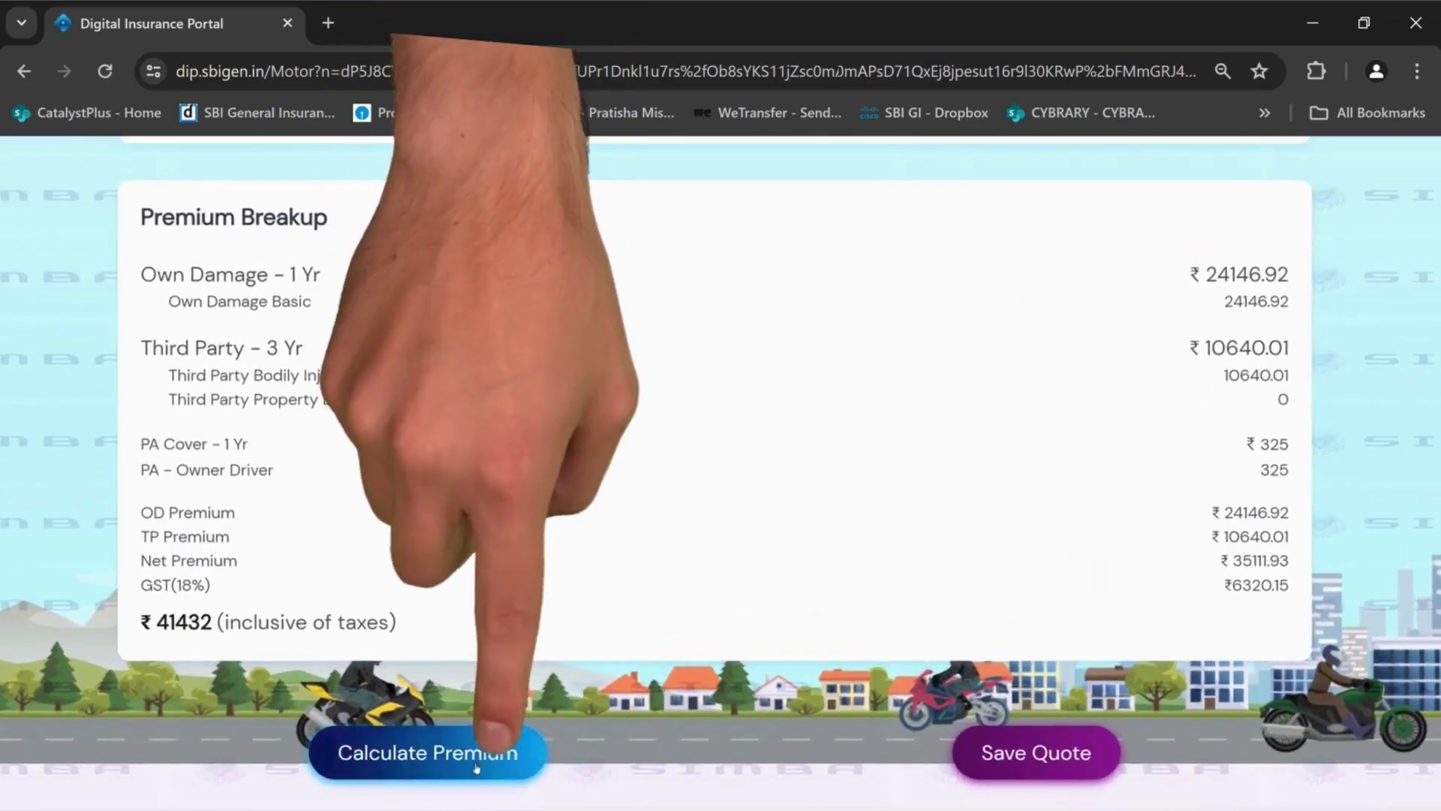
Recalculate the premium to ₹41432 and convert the quote into a proposal
{"action": "left_click", "coordinate": [476, 767]}
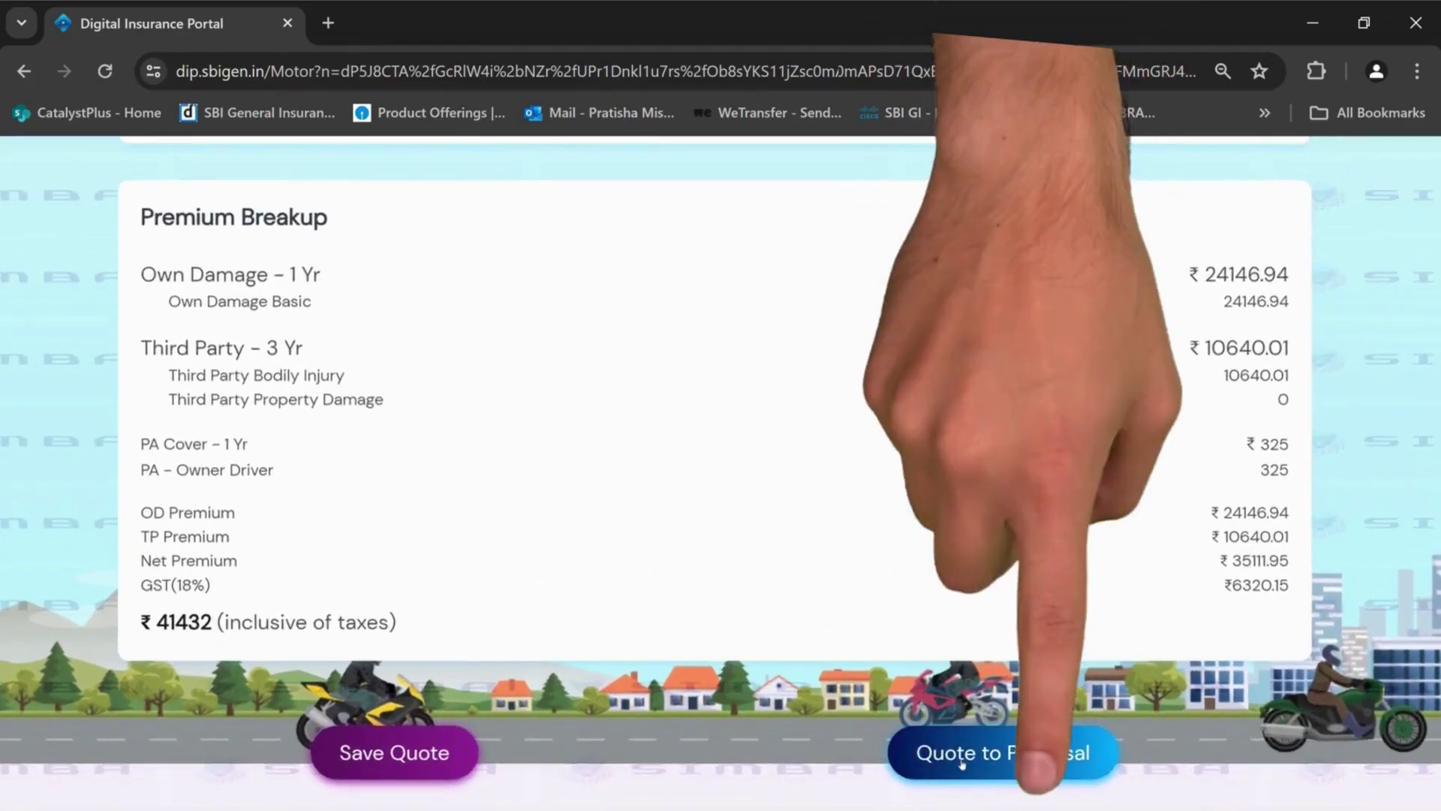
{"action": "left_click", "coordinate": [961, 763]}
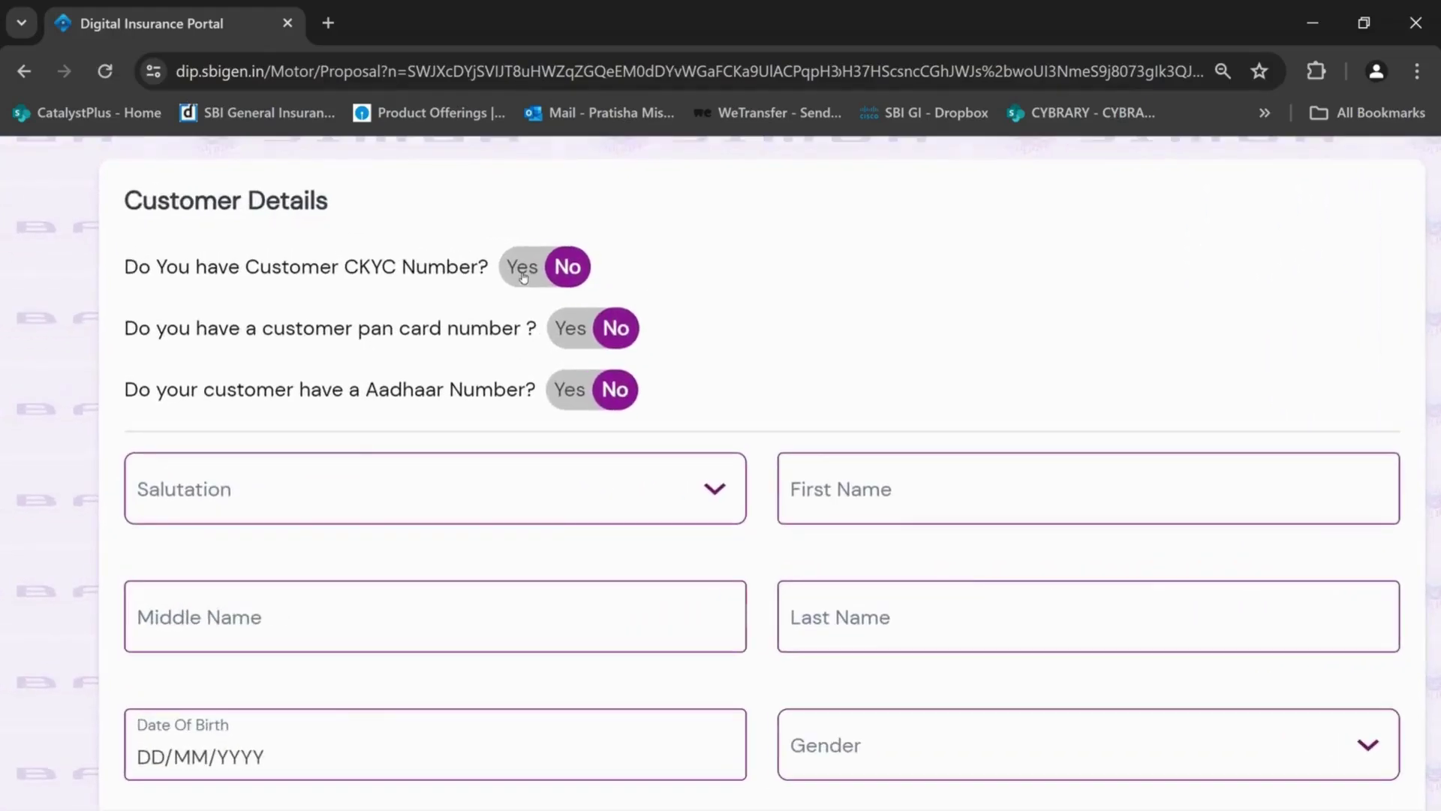
Leave CKYC Number at No after briefly choosing Yes, and answer Yes to the PAN card question
{"action": "left_click", "coordinate": [523, 275]}
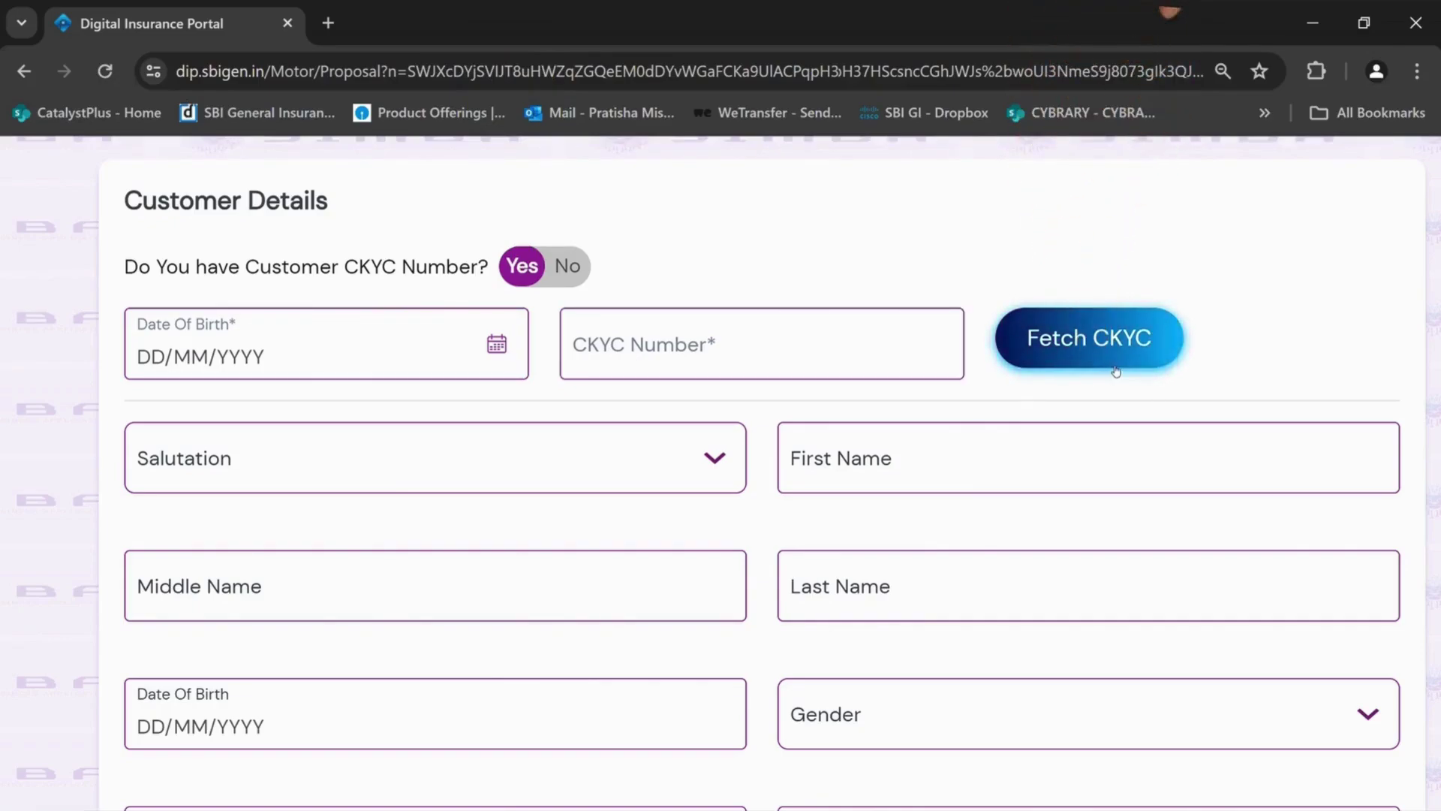
{"action": "left_click", "coordinate": [568, 275]}
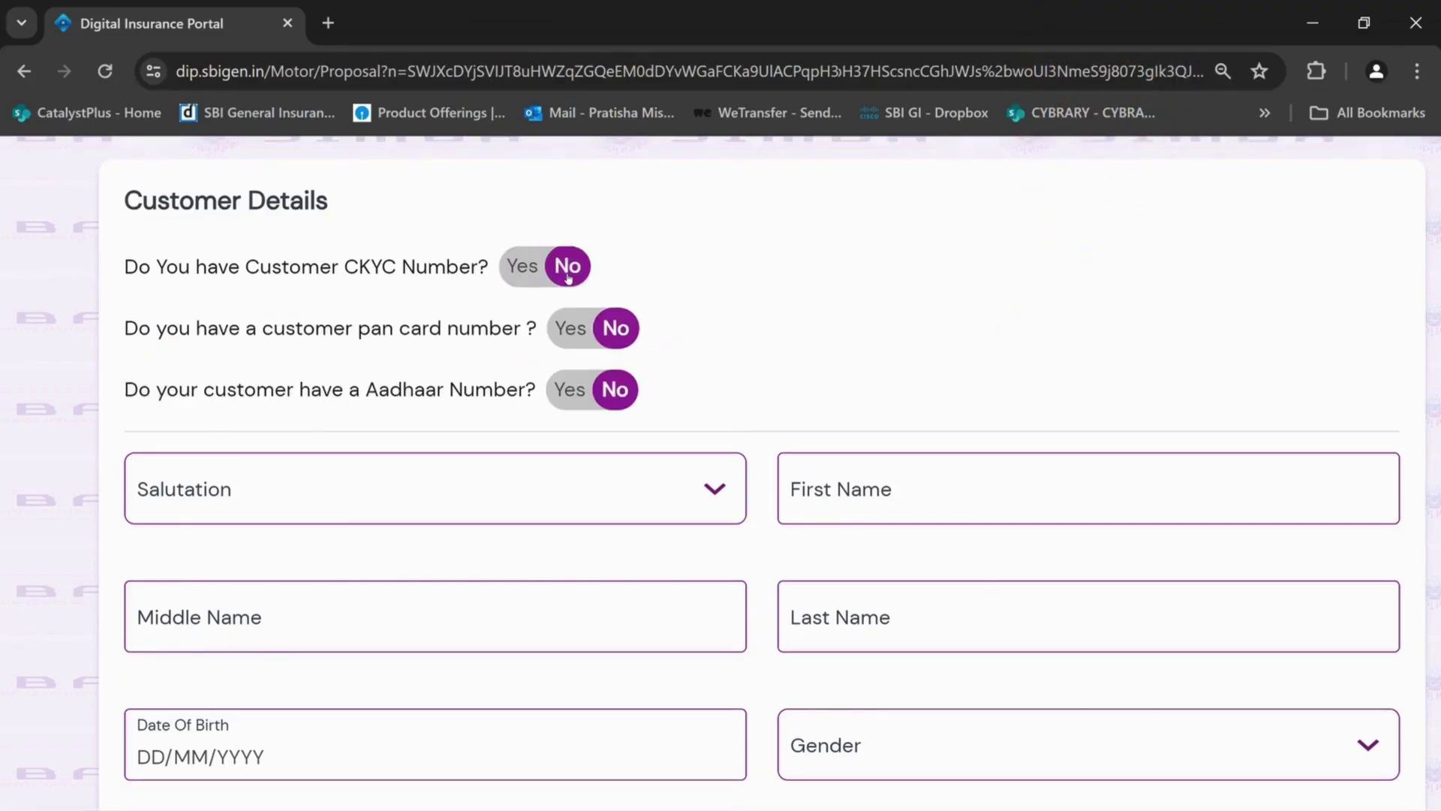
{"action": "left_click", "coordinate": [570, 332]}
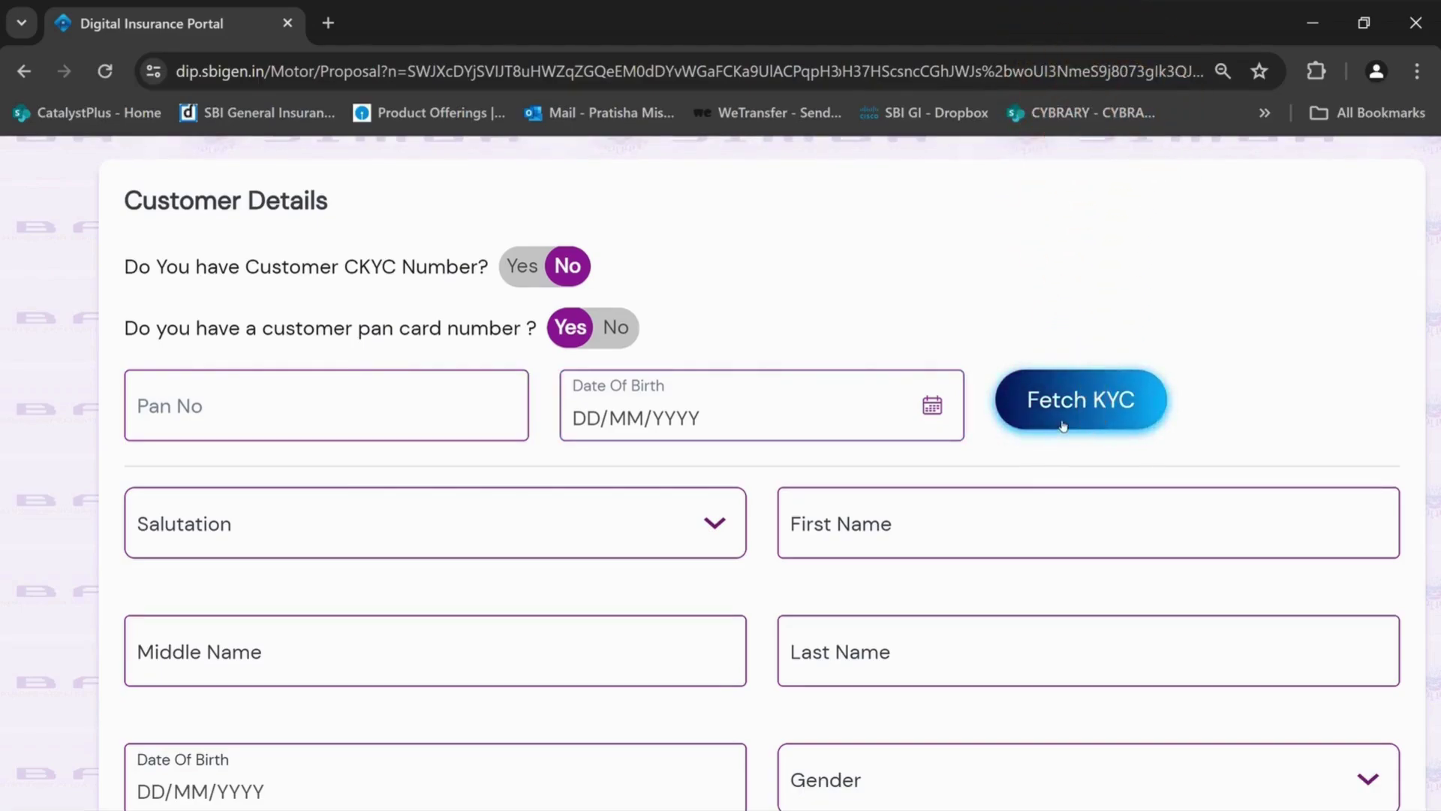
Switch from PAN to Aadhaar and pick the customer's date of birth
{"action": "left_click", "coordinate": [615, 328]}
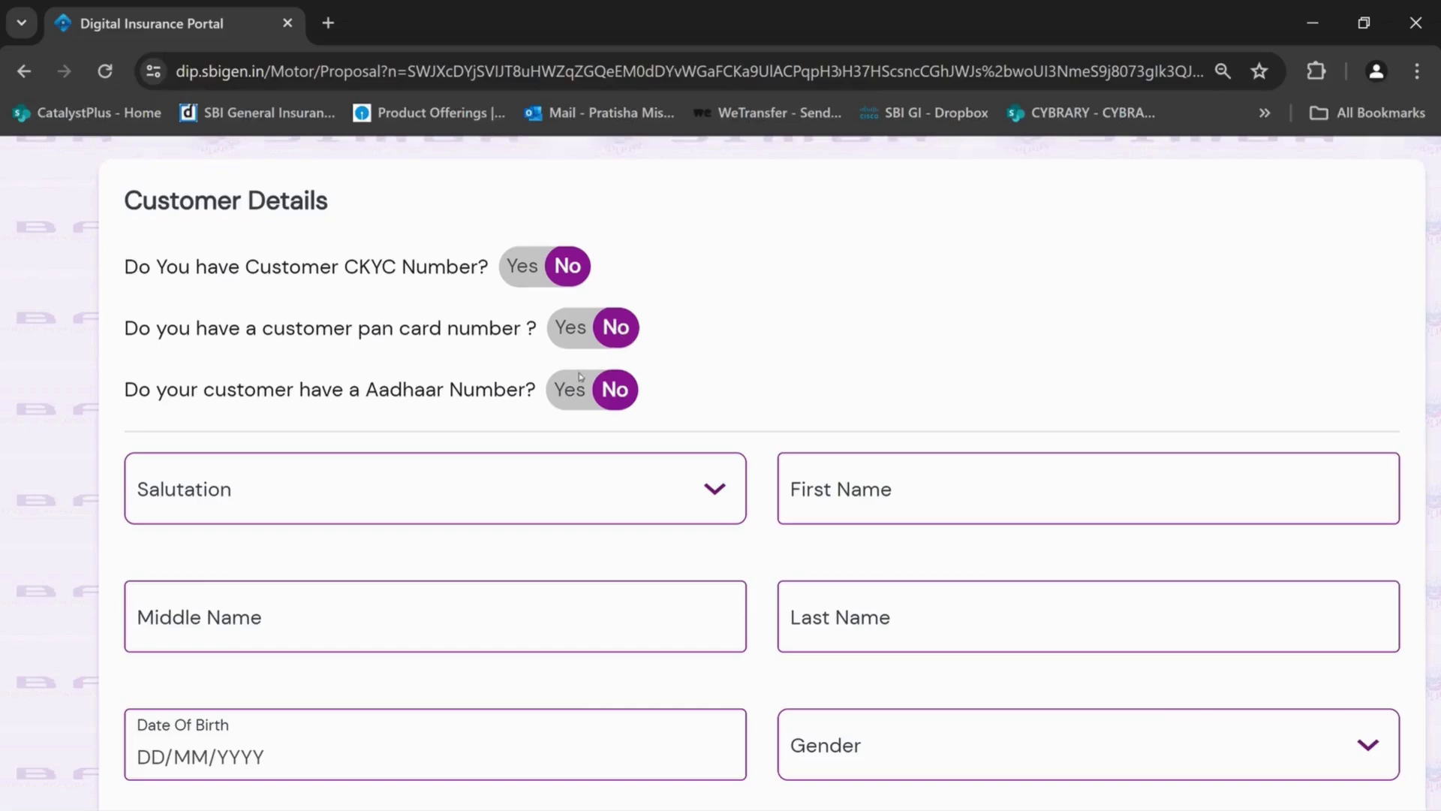
{"action": "left_click", "coordinate": [568, 396]}
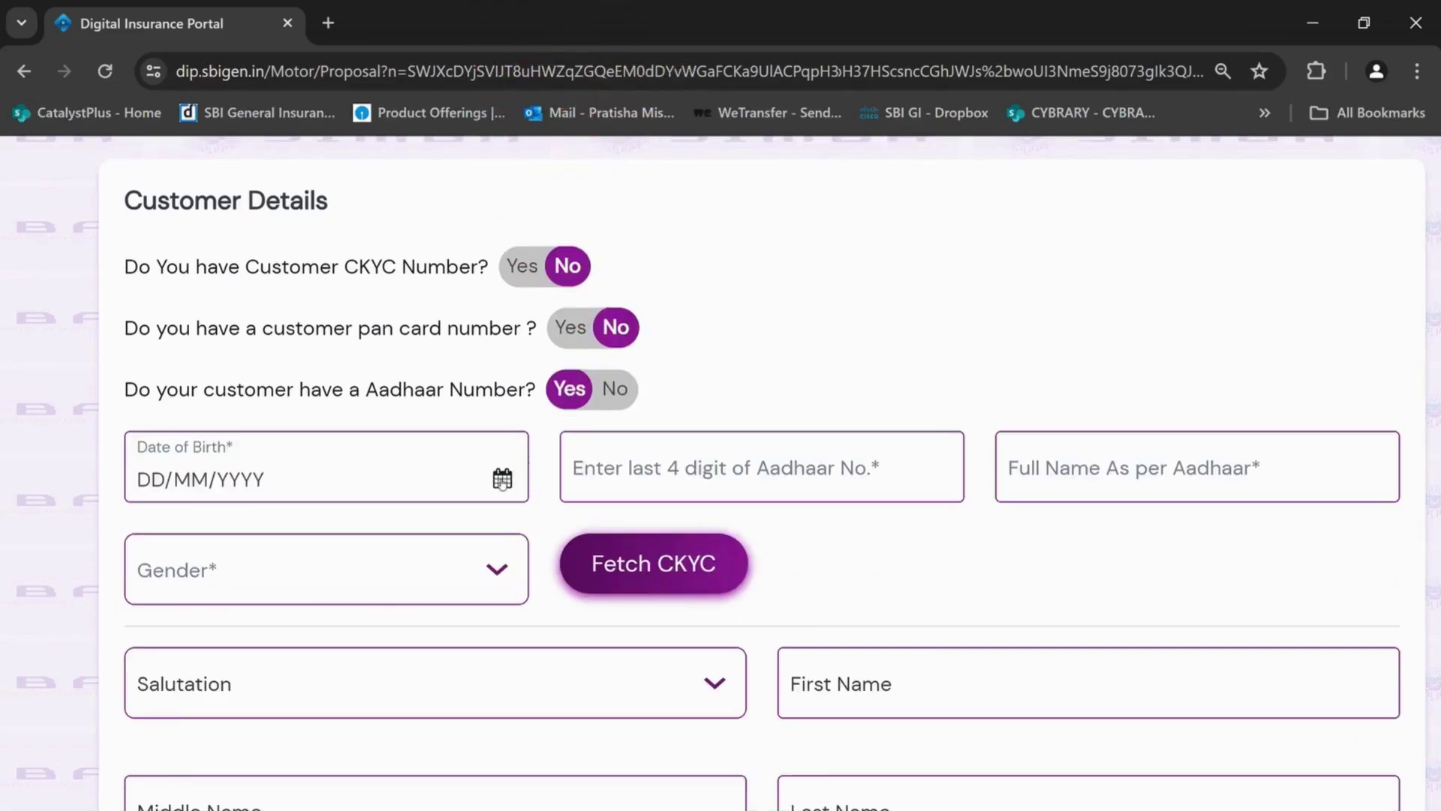
{"action": "left_click", "coordinate": [270, 481]}
{"action": "left_click", "coordinate": [356, 698]}
Enter the last four Aadhaar digits, the customer's full name and Female gender, then fetch CKYC
{"action": "left_click", "coordinate": [707, 463]}
{"action": "type", "text": "8888"}
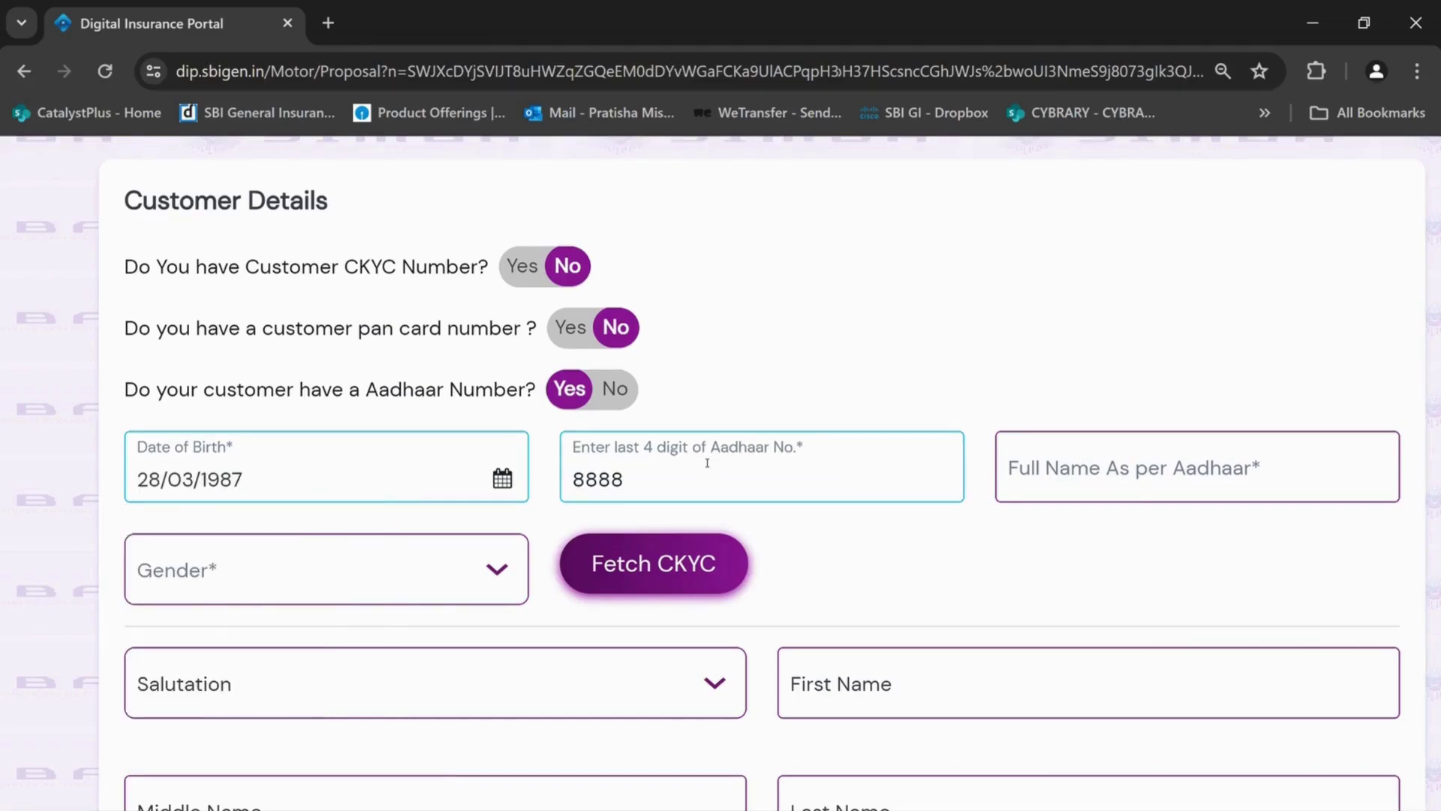
{"action": "key", "text": "Tab"}
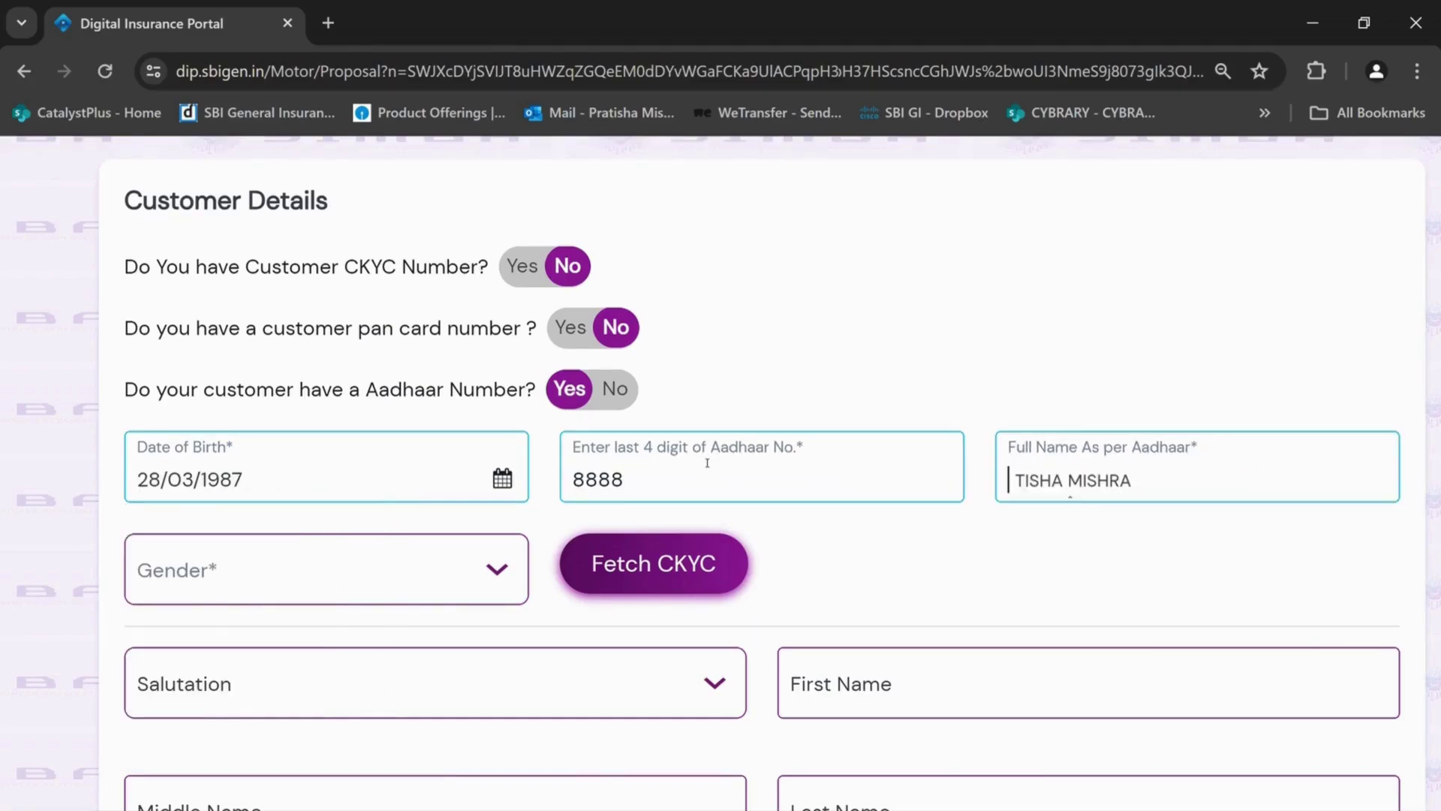
{"action": "left_click", "coordinate": [323, 569]}
{"action": "left_click", "coordinate": [263, 791]}
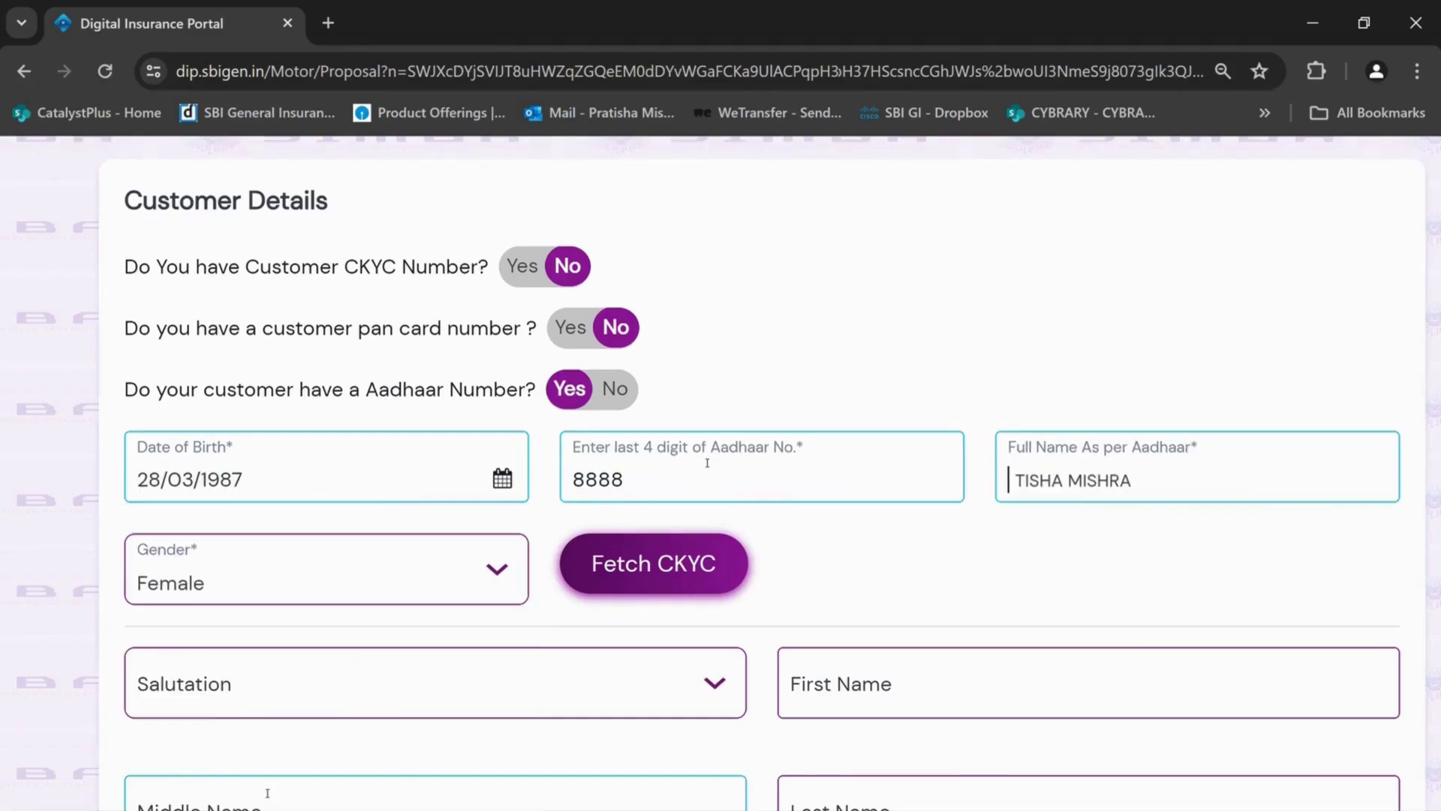
{"action": "left_click", "coordinate": [622, 572]}
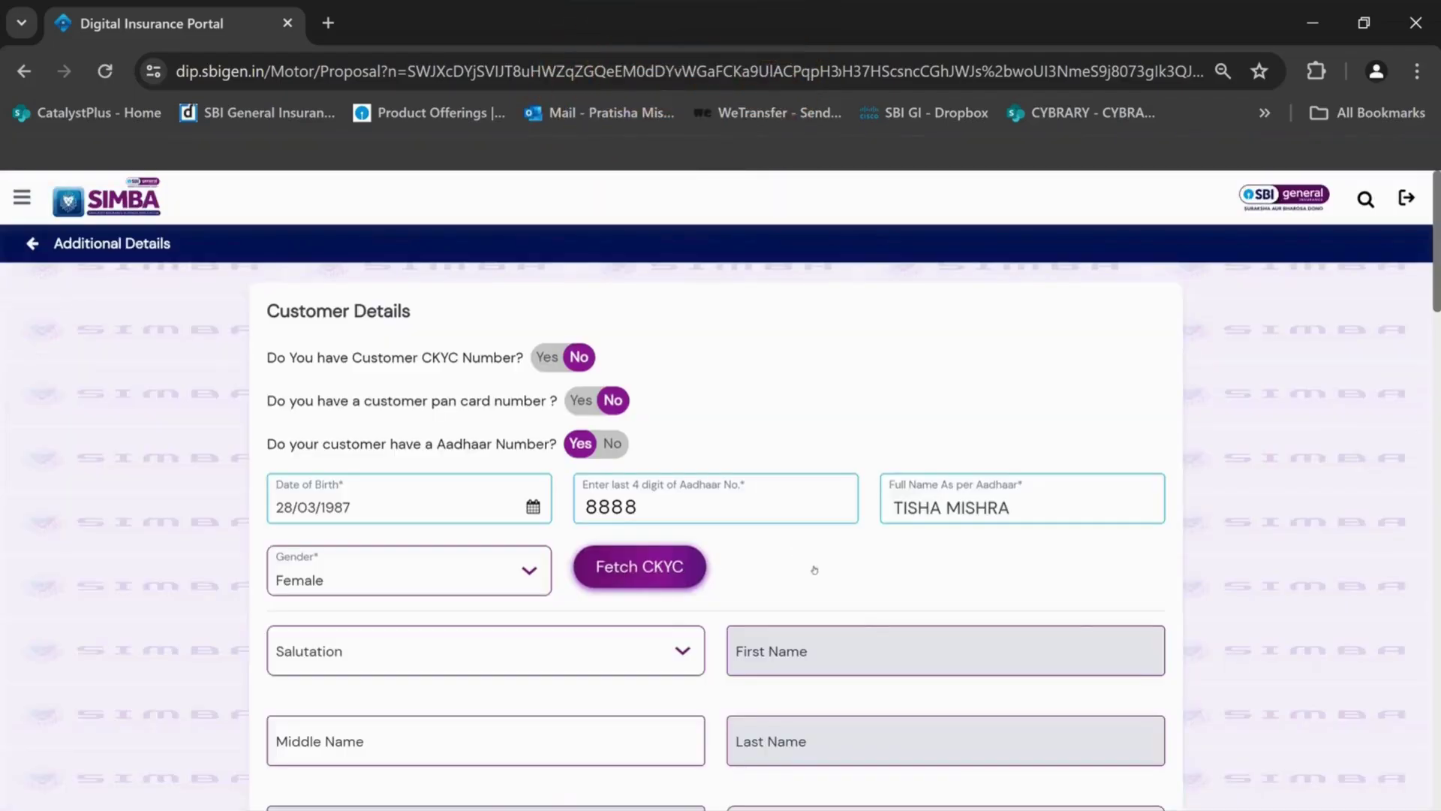
{"action": "scroll", "coordinate": [814, 570], "scroll_direction": "down", "scroll_amount": 5}
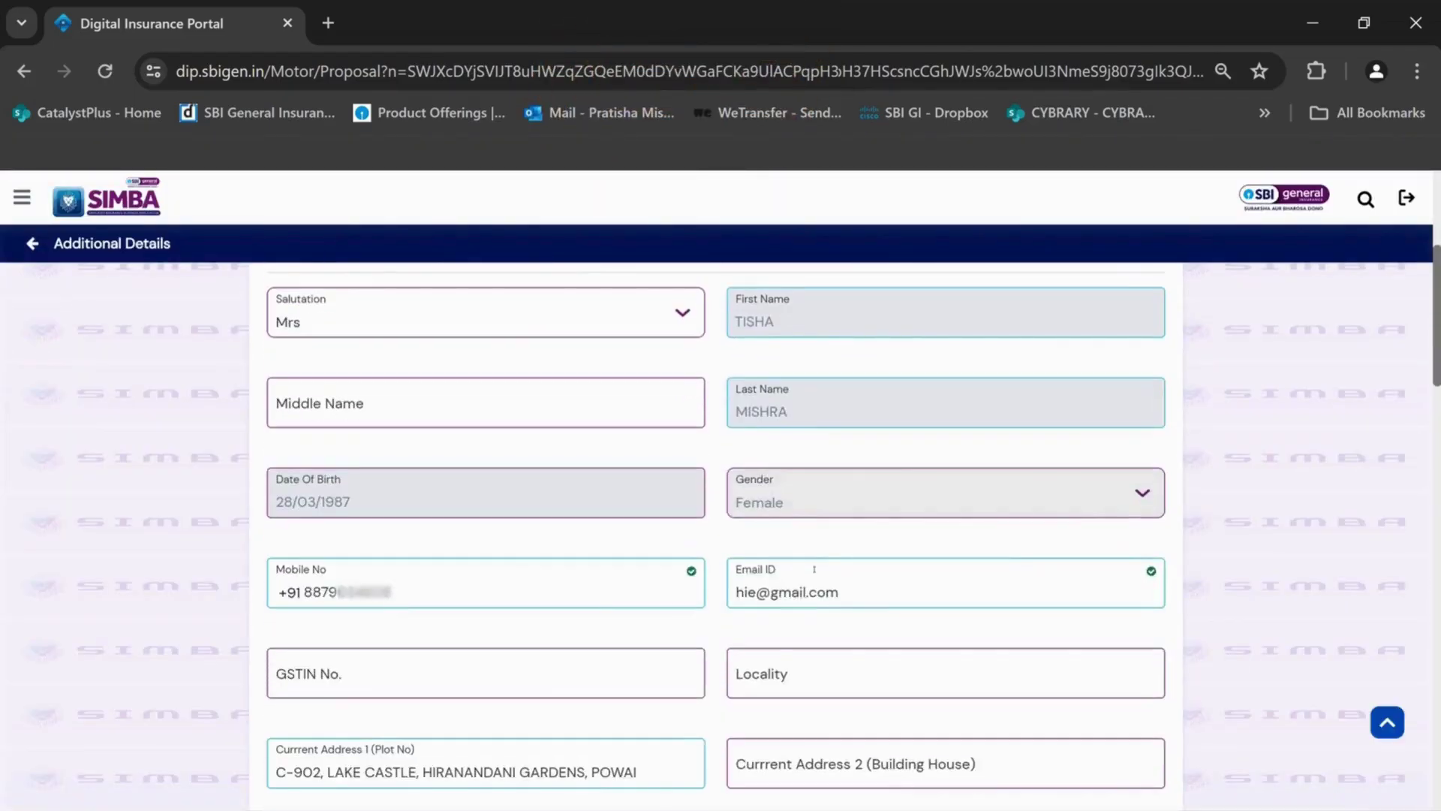
{"action": "scroll", "coordinate": [814, 570], "scroll_direction": "down", "scroll_amount": 3}
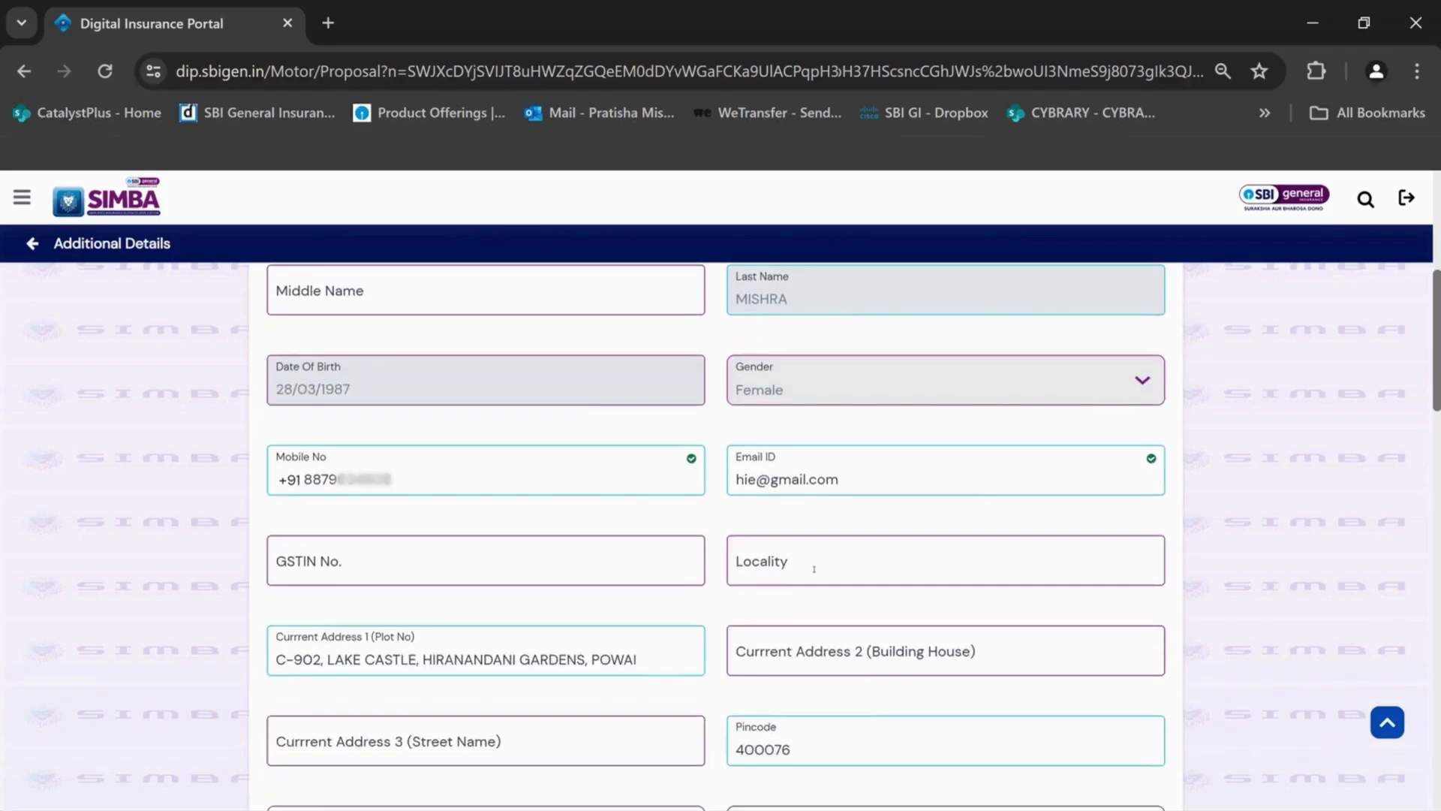
{"action": "scroll", "coordinate": [811, 570], "scroll_direction": "down", "scroll_amount": 2}
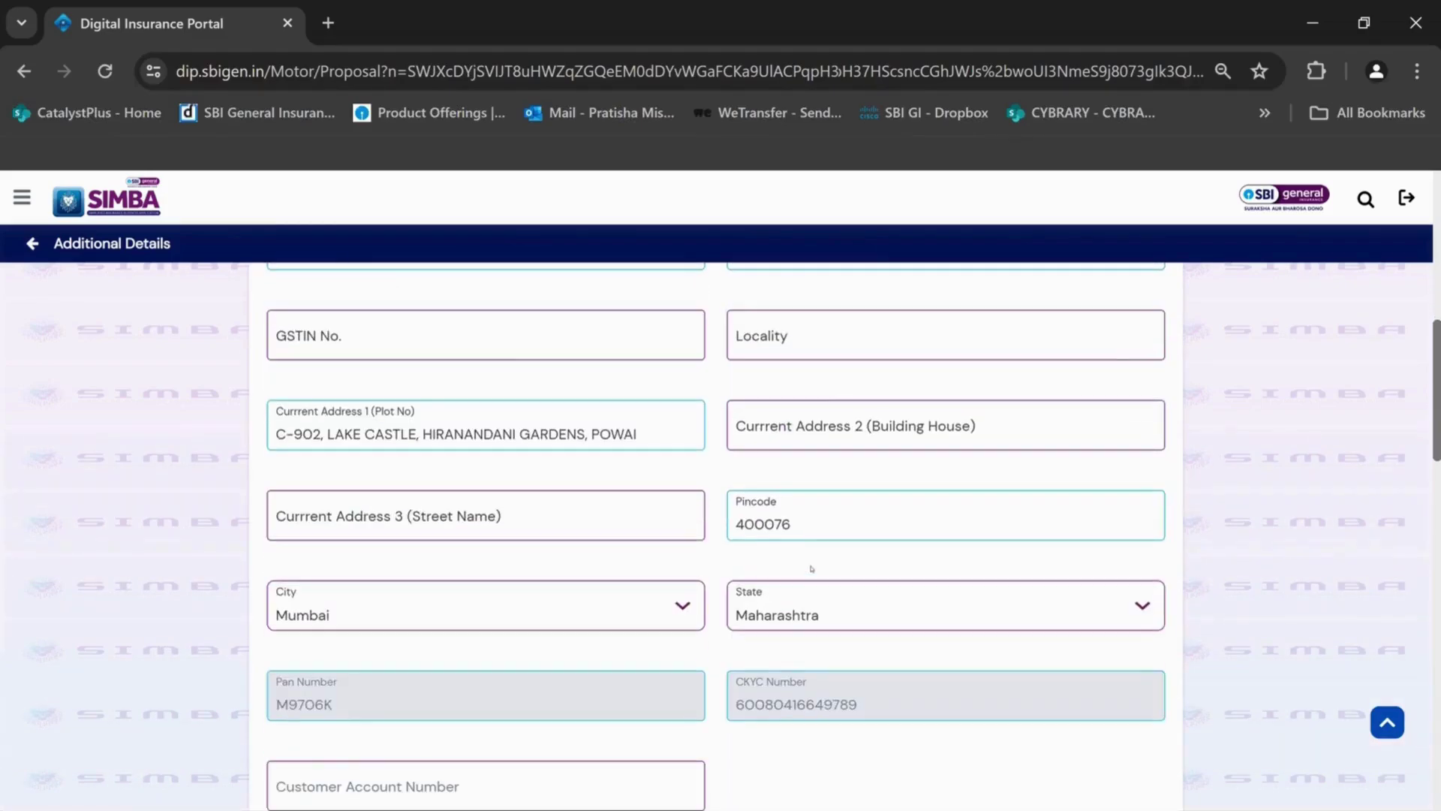
{"action": "scroll", "coordinate": [811, 569], "scroll_direction": "down", "scroll_amount": 3}
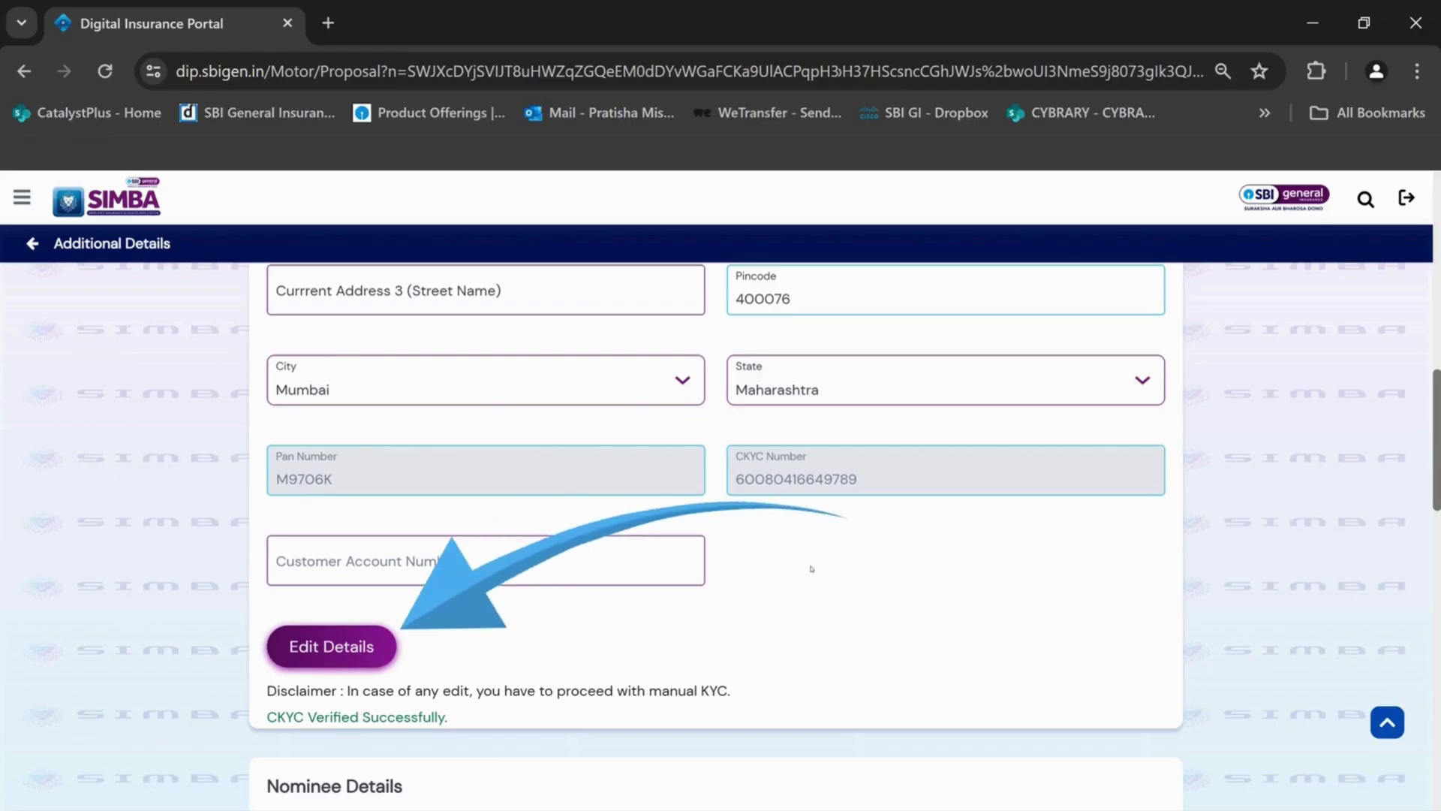
{"action": "scroll", "coordinate": [811, 568], "scroll_direction": "up", "scroll_amount": 10}
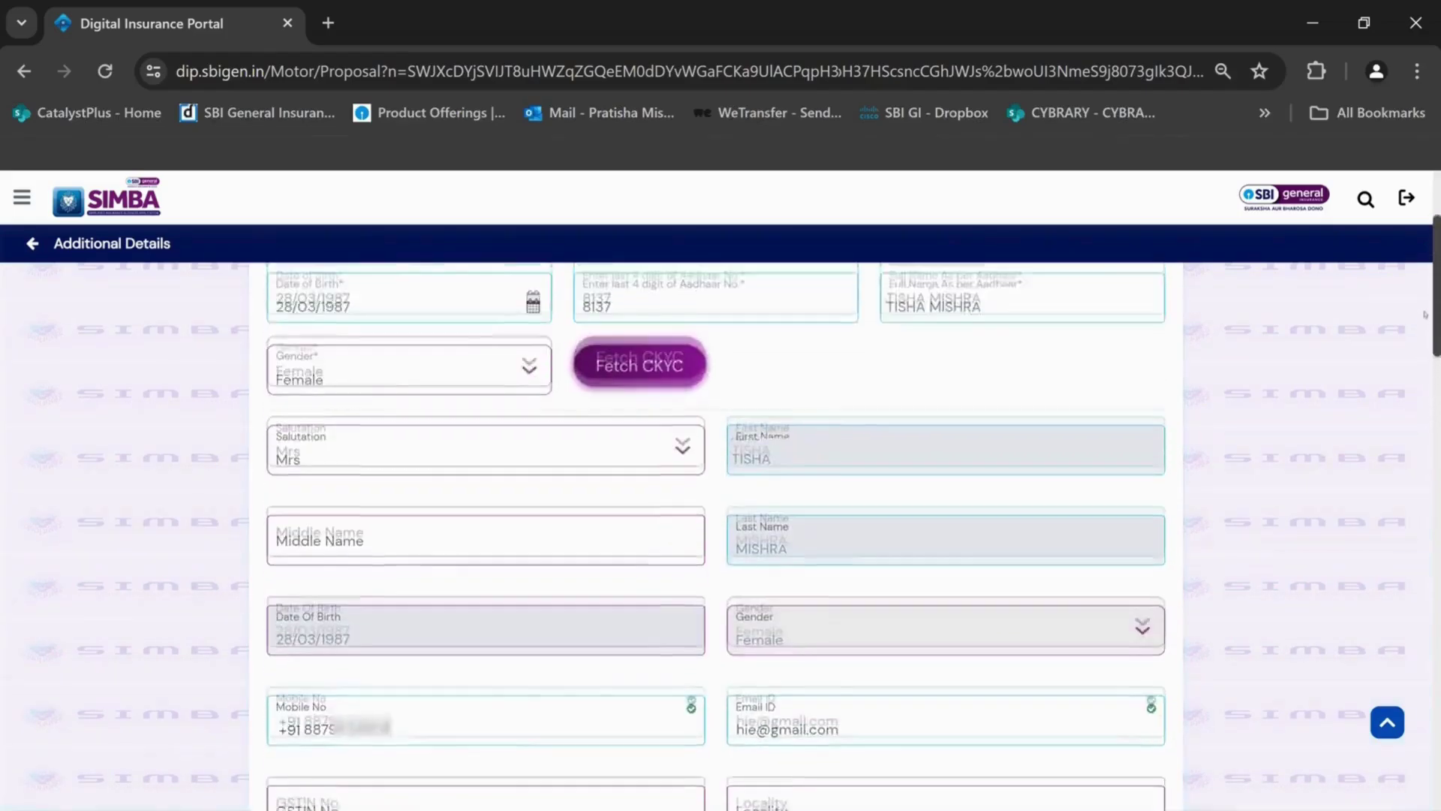
Switch to manual entry without Aadhaar, with salutation Mr, the customer's name and birth date 01/01/1990
{"action": "left_click", "coordinate": [610, 443]}
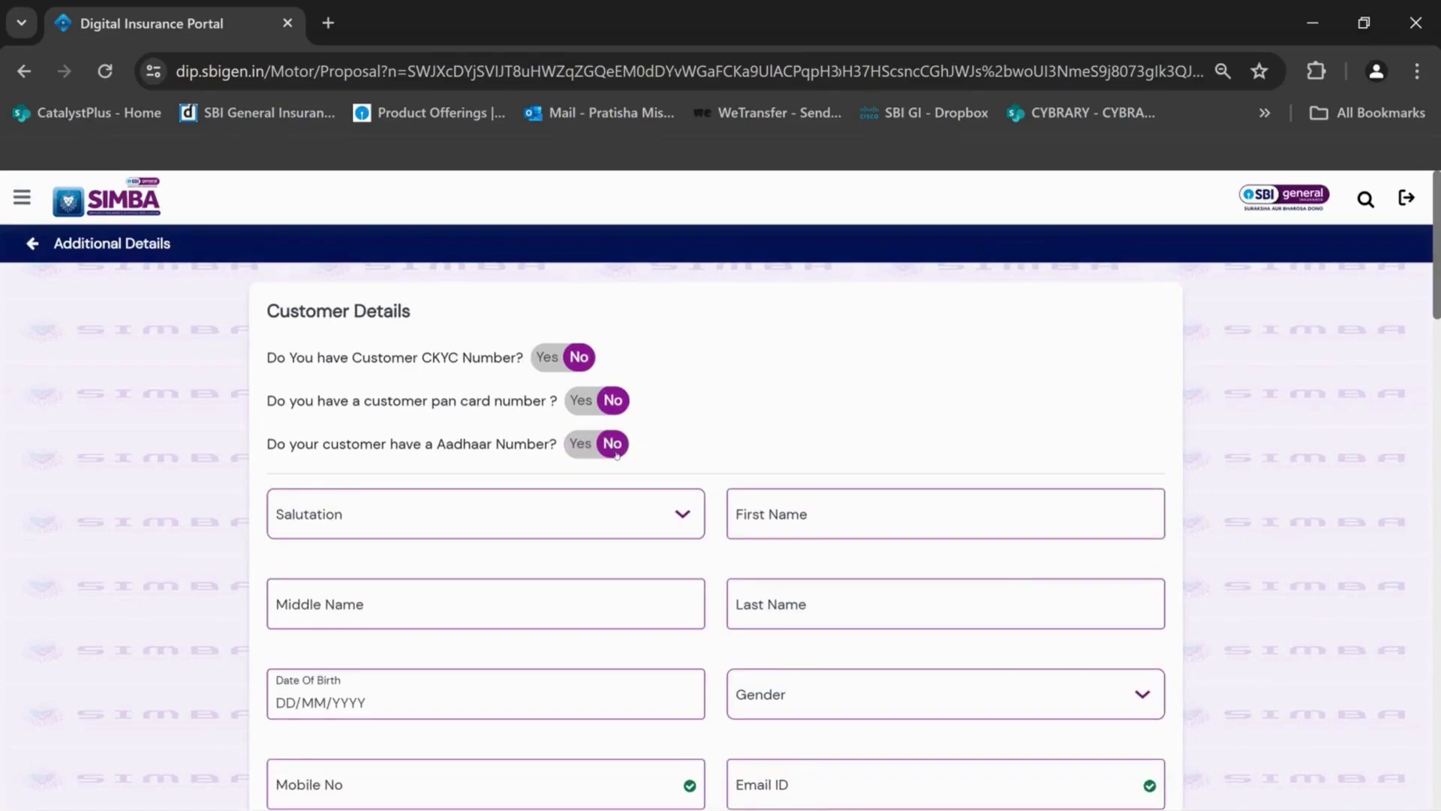
{"action": "left_click", "coordinate": [678, 513]}
{"action": "left_click", "coordinate": [459, 652]}
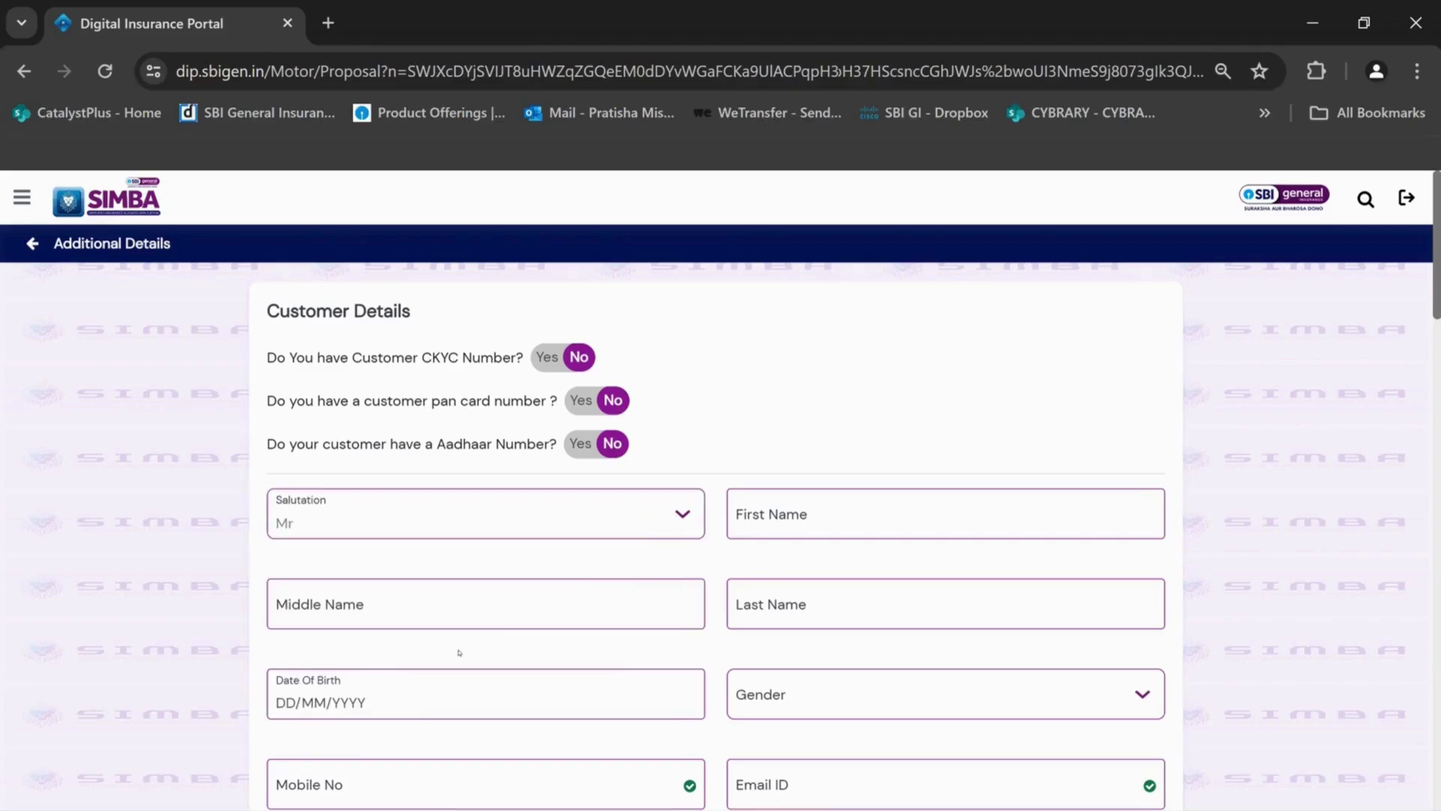
{"action": "left_click", "coordinate": [732, 514]}
{"action": "key", "text": "Tab"}
{"action": "type", "text": "DD"}
{"action": "key", "text": "Tab"}
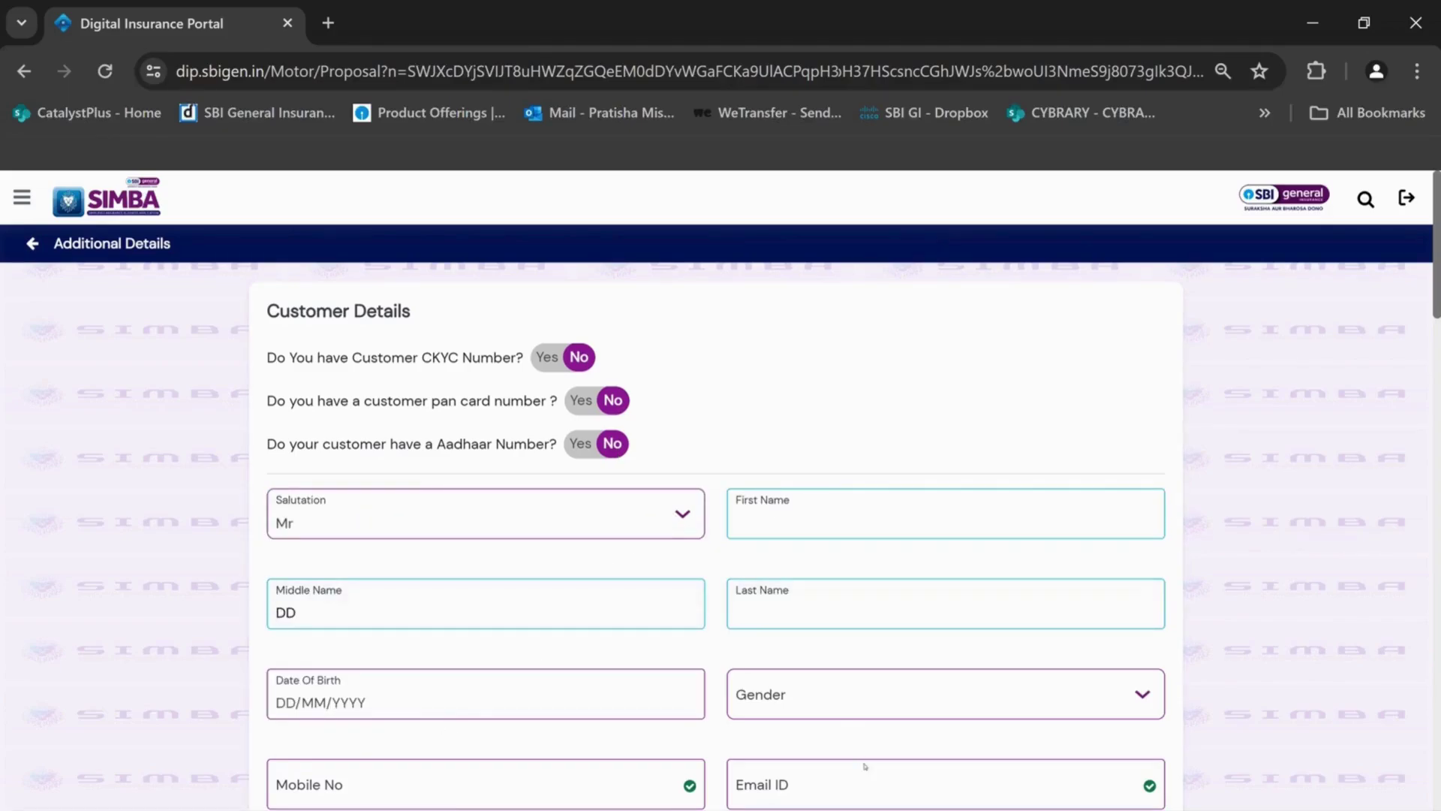
{"action": "left_click", "coordinate": [553, 702]}
{"action": "scroll", "coordinate": [553, 702], "scroll_direction": "down", "scroll_amount": 4}
{"action": "type", "text": "01/01/1990"}
Set gender to Male and fill in the customer's e-mail, city and street address
{"action": "left_click", "coordinate": [783, 374]}
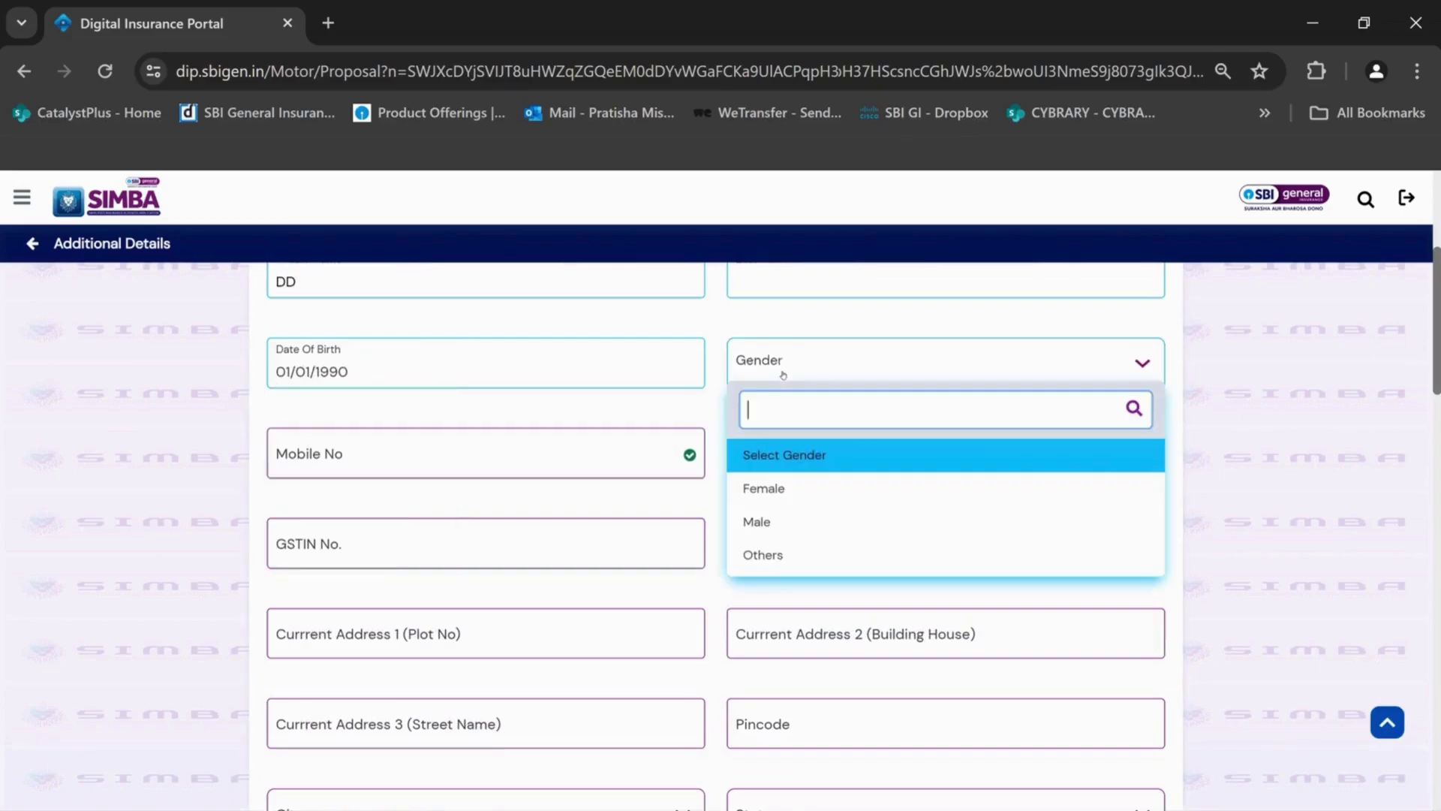
{"action": "left_click", "coordinate": [758, 522]}
{"action": "key", "text": "Tab"}
{"action": "key", "text": "Tab"}
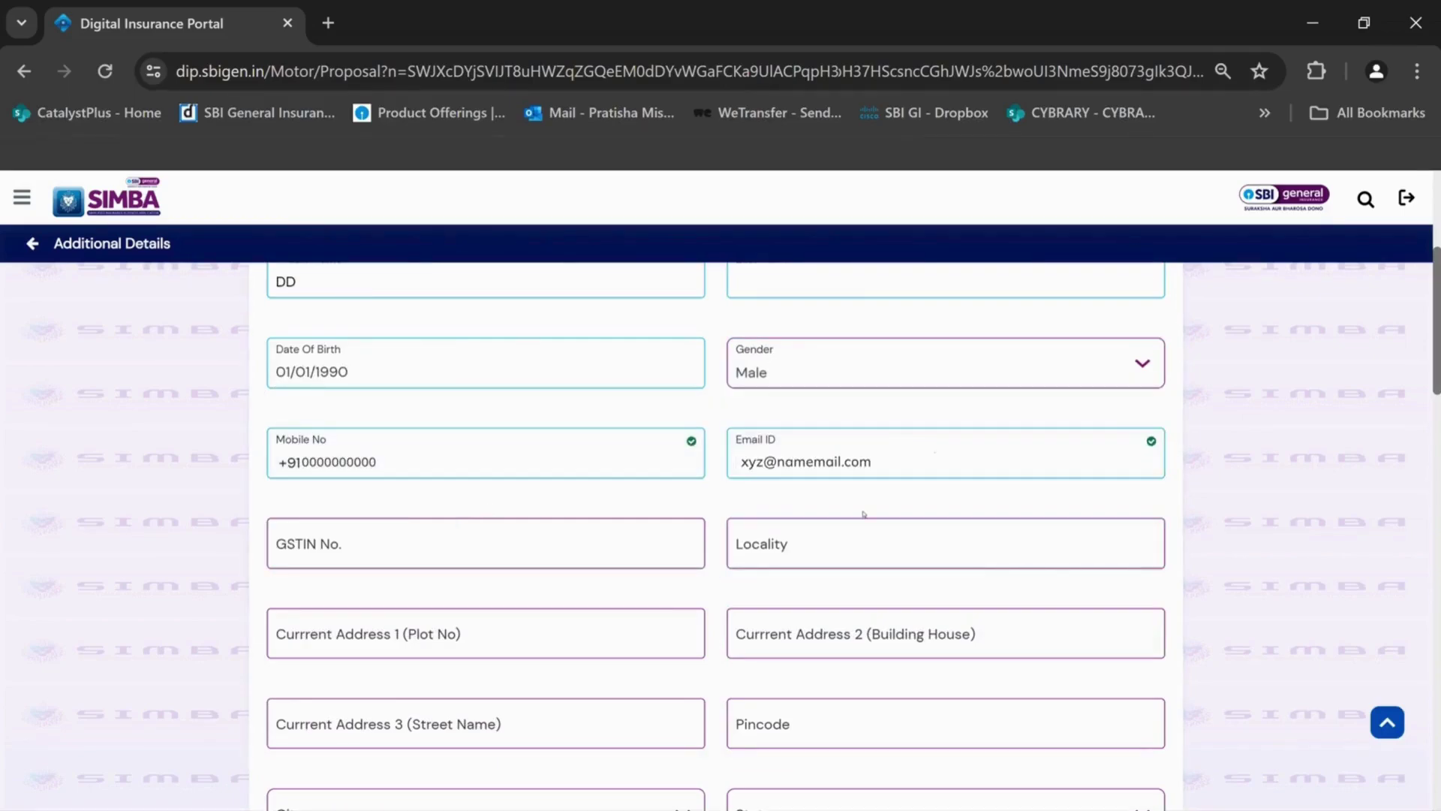
{"action": "key", "text": "Tab"}
{"action": "type", "text": "Mumbai"}
{"action": "key", "text": "Tab"}
{"action": "key", "text": "Tab"}
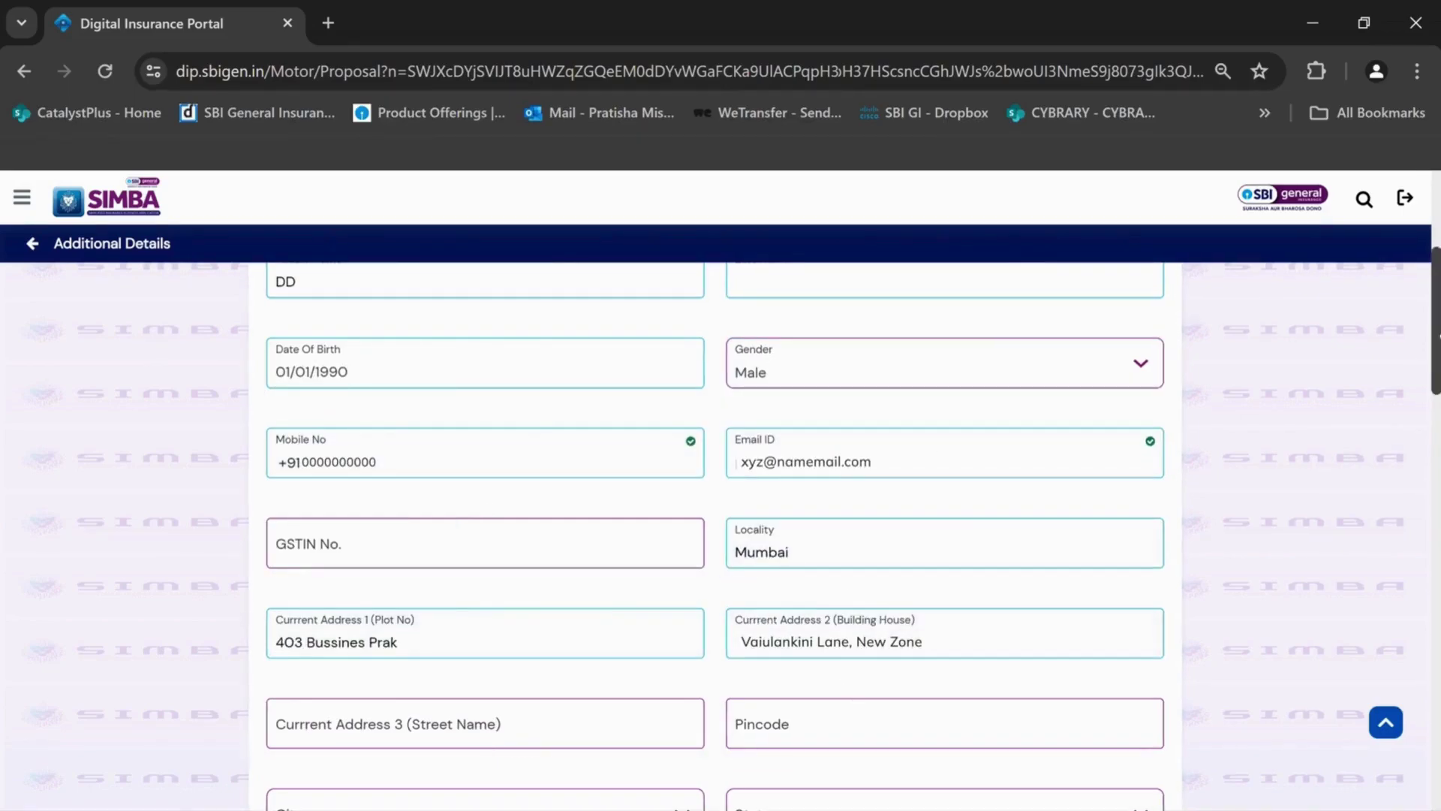
Choose pincode 400001 and tick the customer details declaration
{"action": "scroll", "coordinate": [846, 688], "scroll_direction": "down", "scroll_amount": 4}
{"action": "left_click", "coordinate": [799, 425]}
{"action": "type", "text": "4000"}
{"action": "key", "text": "Return"}
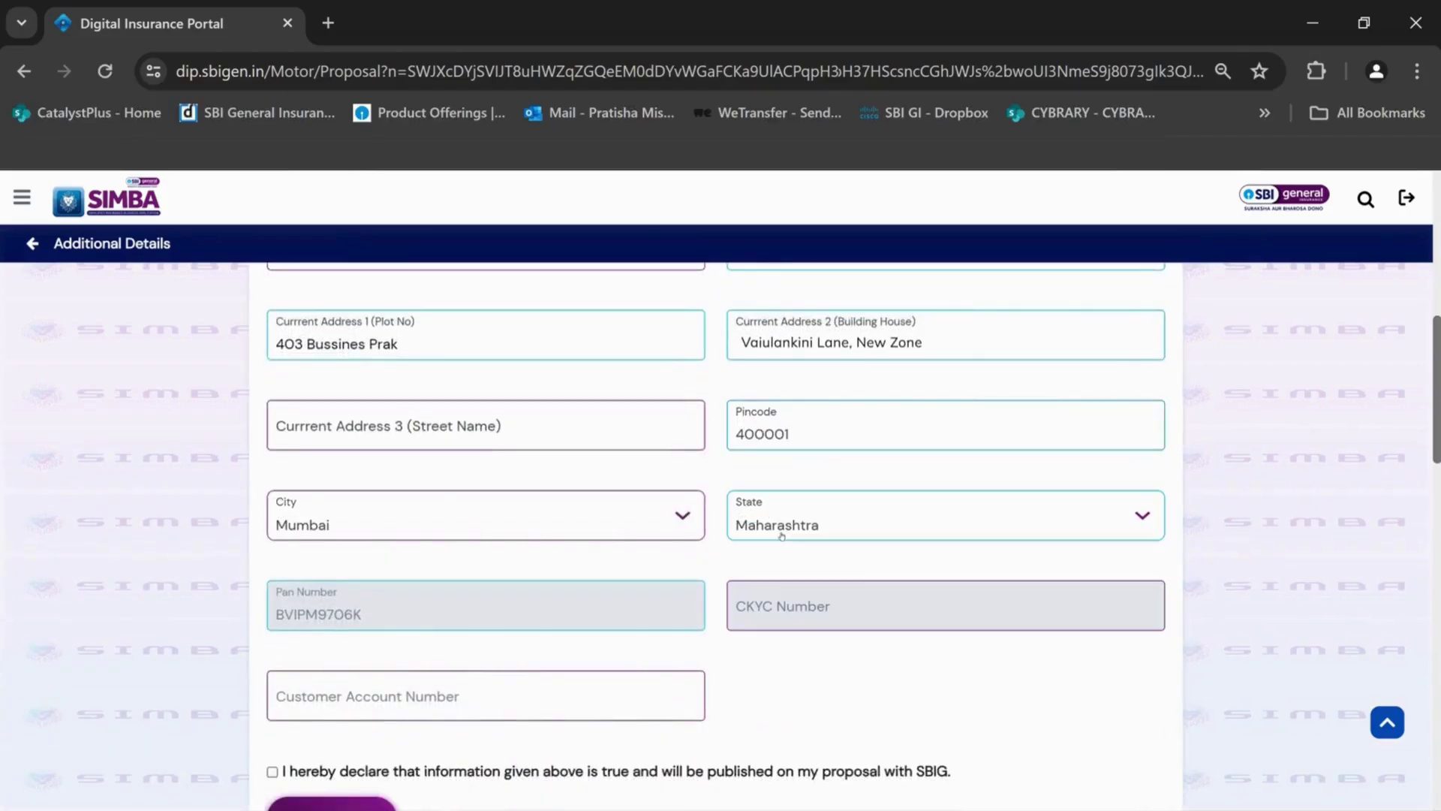
{"action": "scroll", "coordinate": [720, 526], "scroll_direction": "down", "scroll_amount": 3}
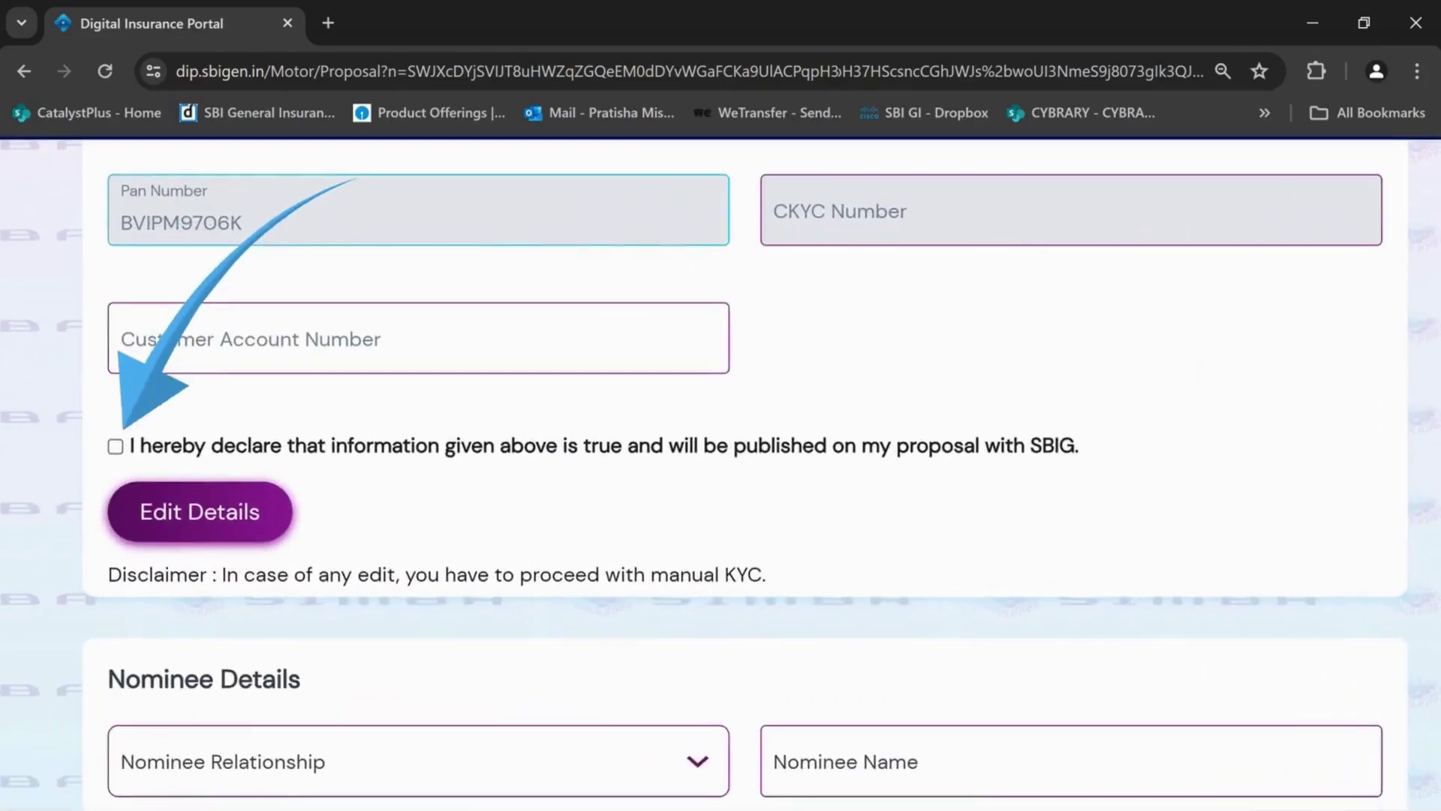
{"action": "left_click", "coordinate": [272, 533]}
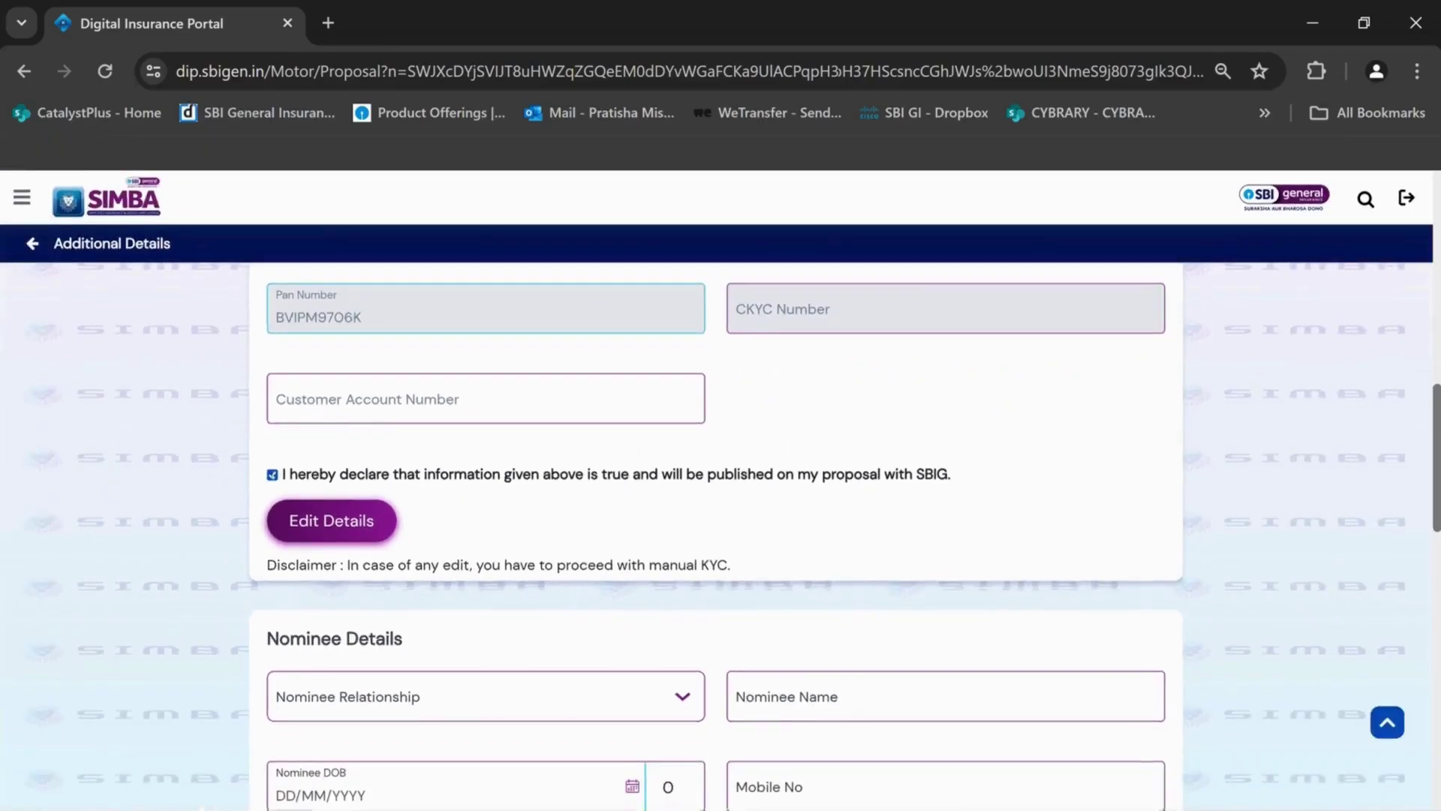
{"action": "scroll", "coordinate": [712, 525], "scroll_direction": "down", "scroll_amount": 2}
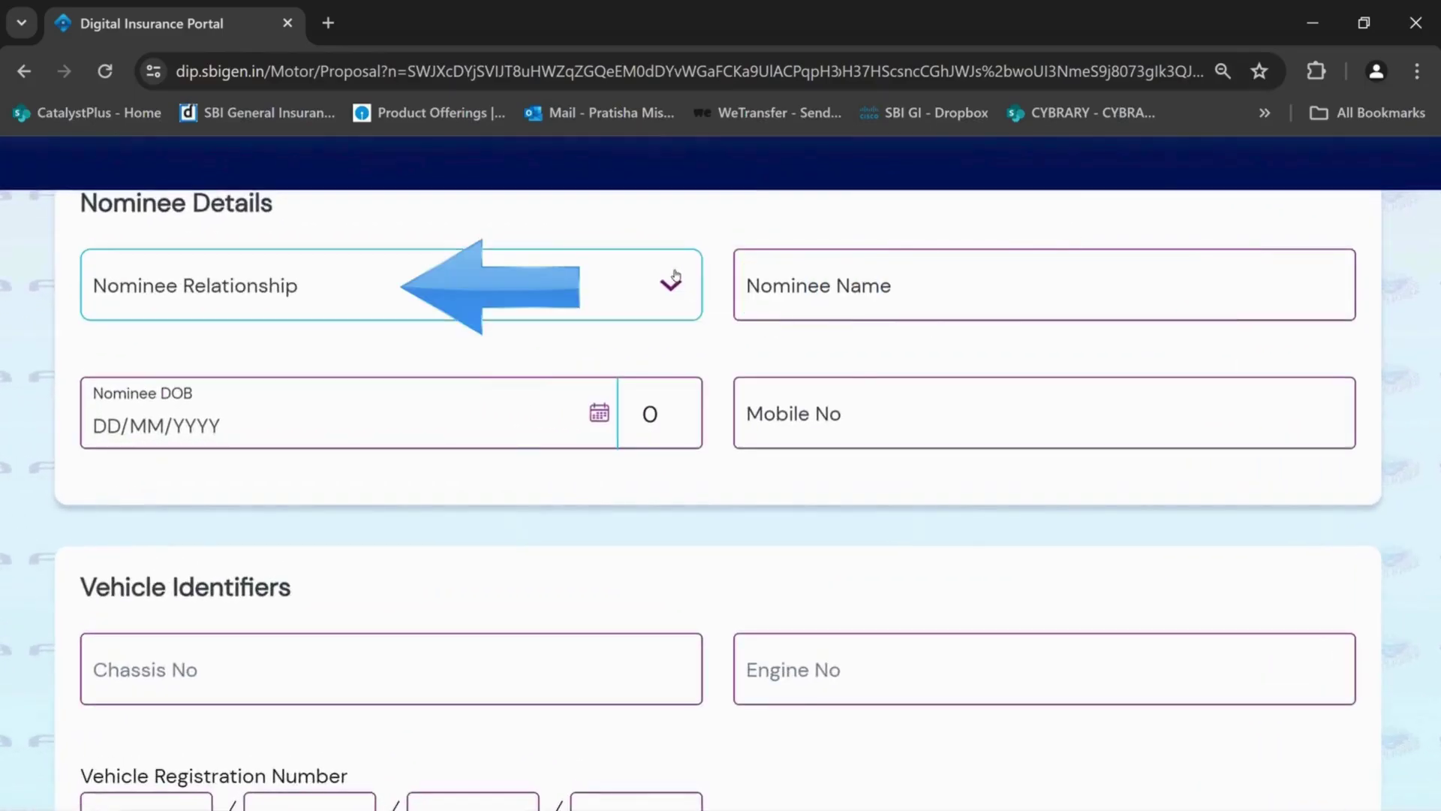
{"action": "left_click", "coordinate": [670, 285]}
{"action": "left_click", "coordinate": [159, 556]}
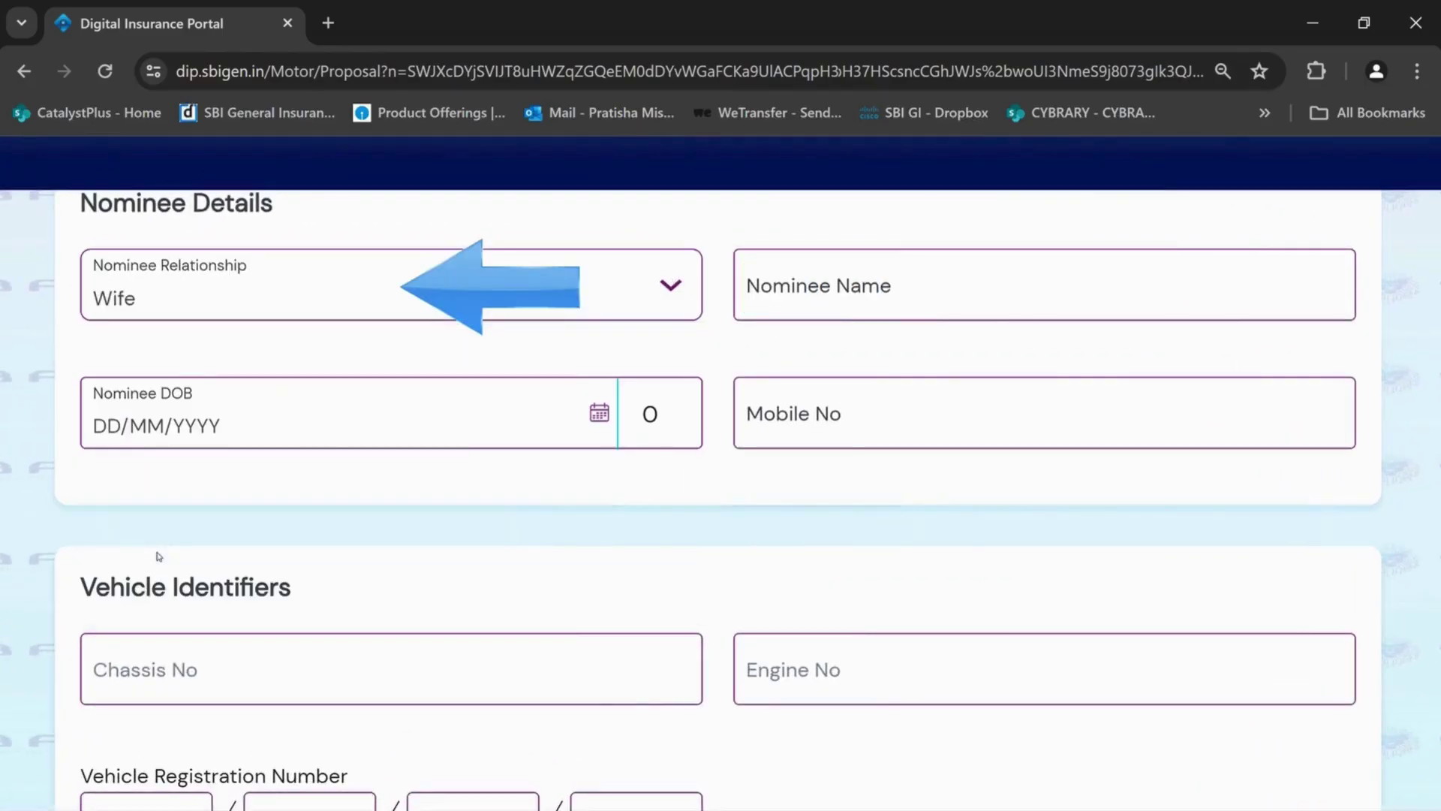
{"action": "left_click", "coordinate": [825, 297]}
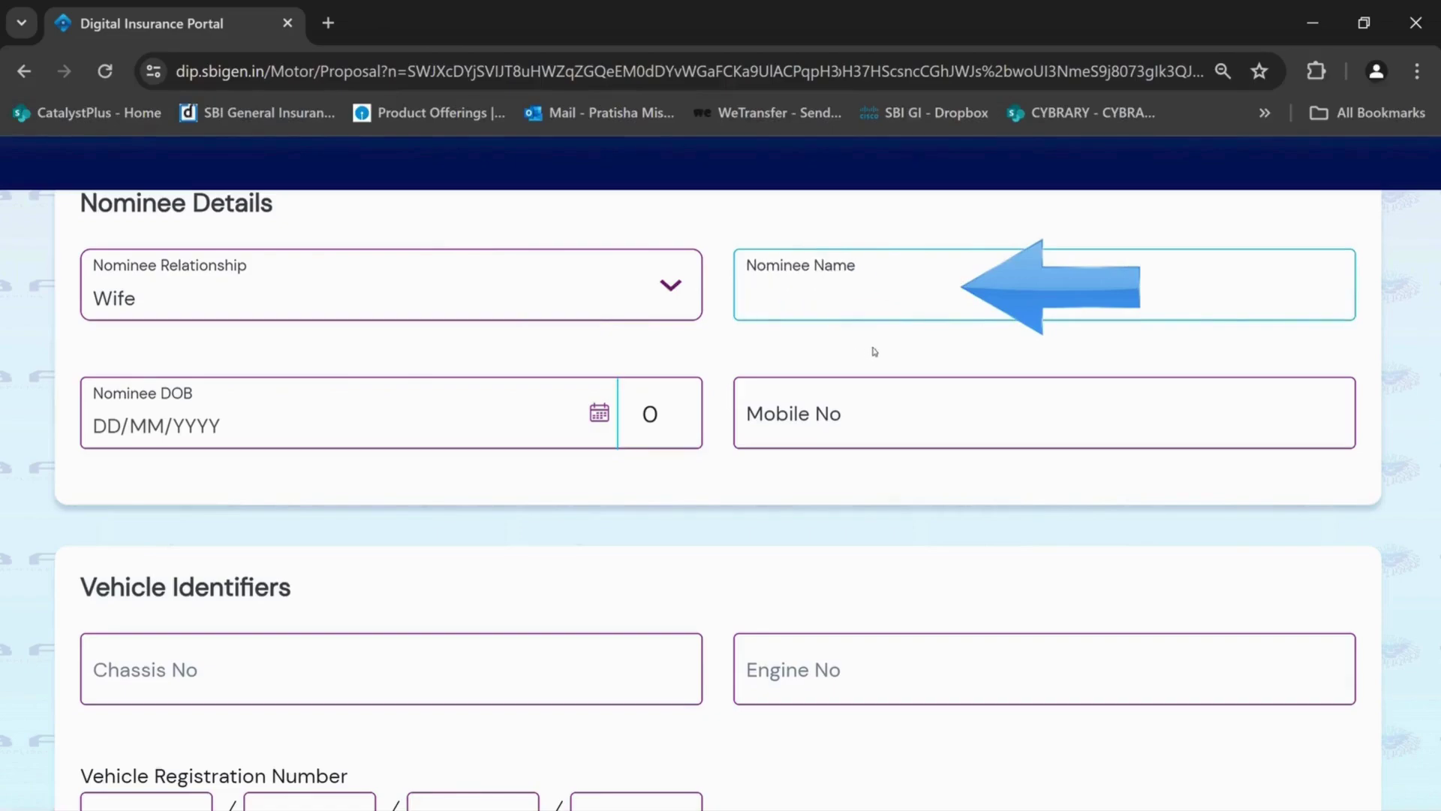
{"action": "left_click", "coordinate": [572, 443]}
{"action": "left_click", "coordinate": [176, 529]}
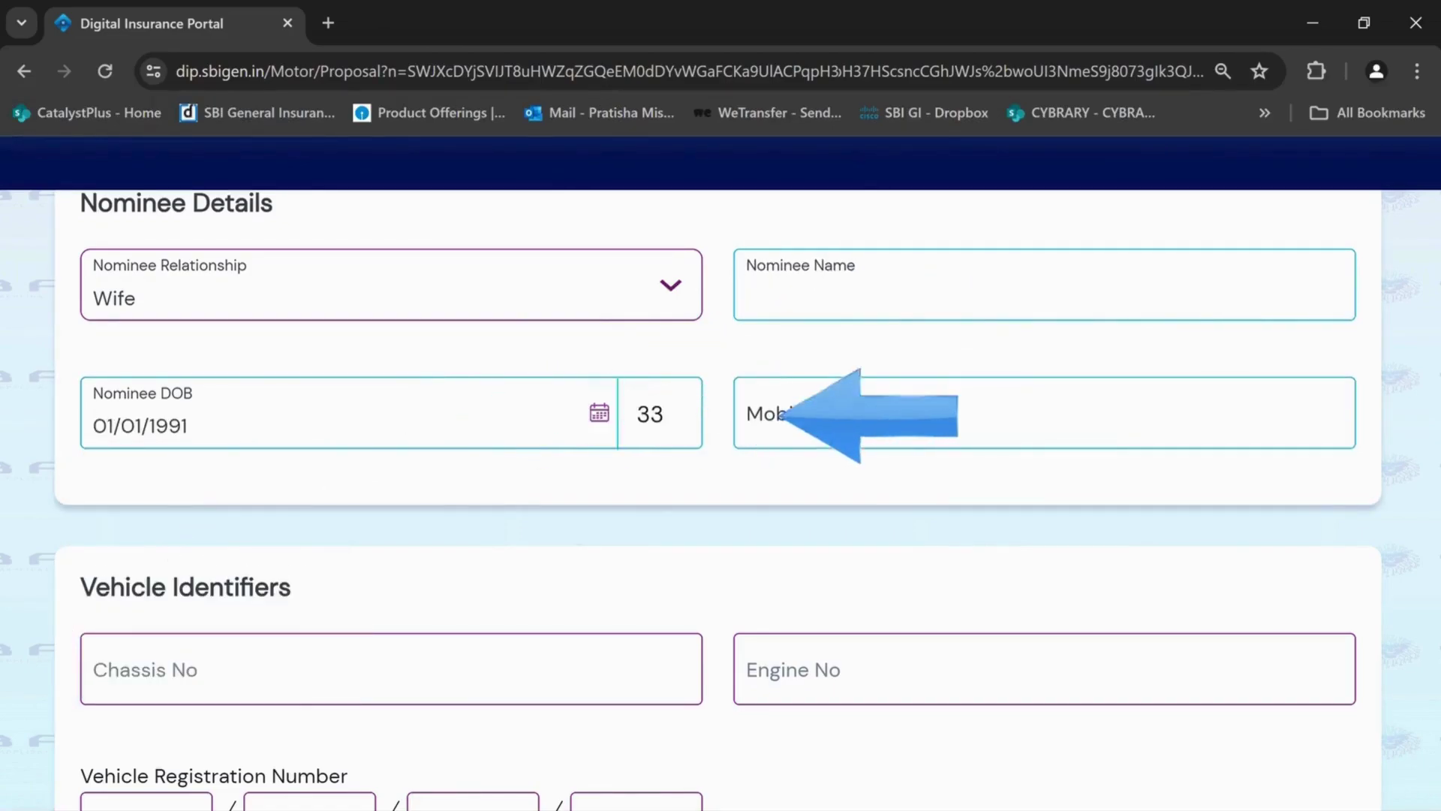
{"action": "scroll", "coordinate": [935, 457], "scroll_direction": "down", "scroll_amount": 2}
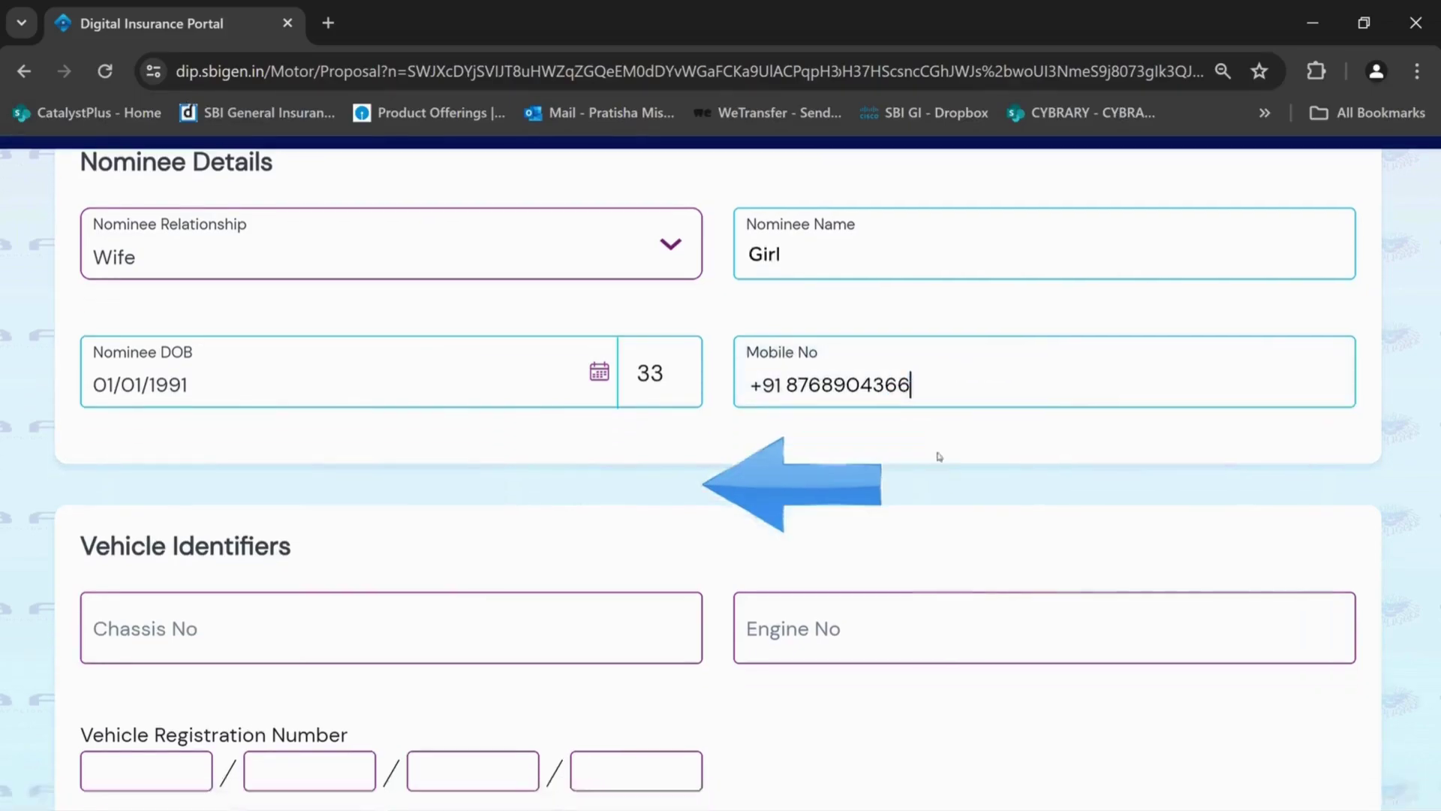
{"action": "left_click", "coordinate": [481, 574]}
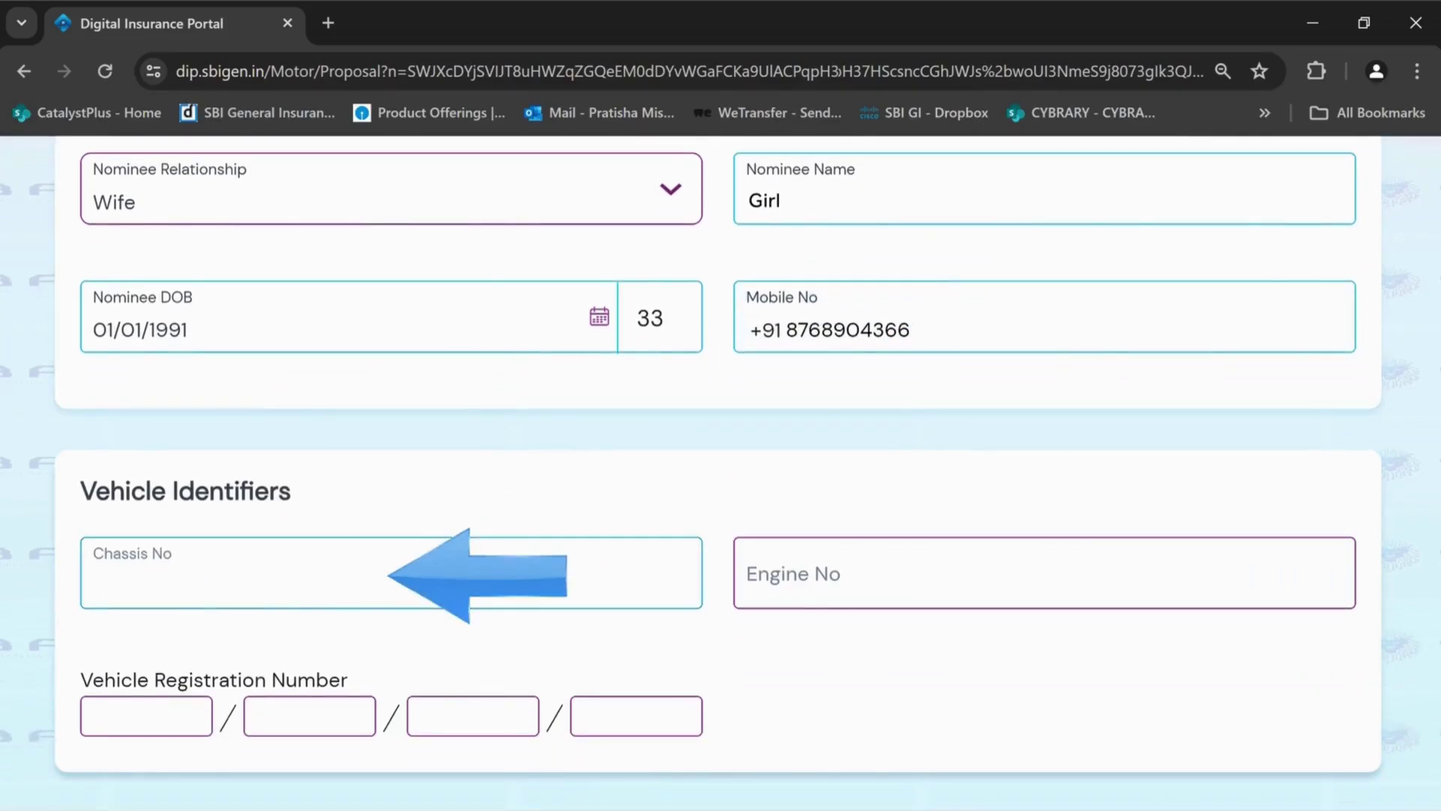
{"action": "key", "text": "ctrl+v"}
{"action": "key", "text": "Tab"}
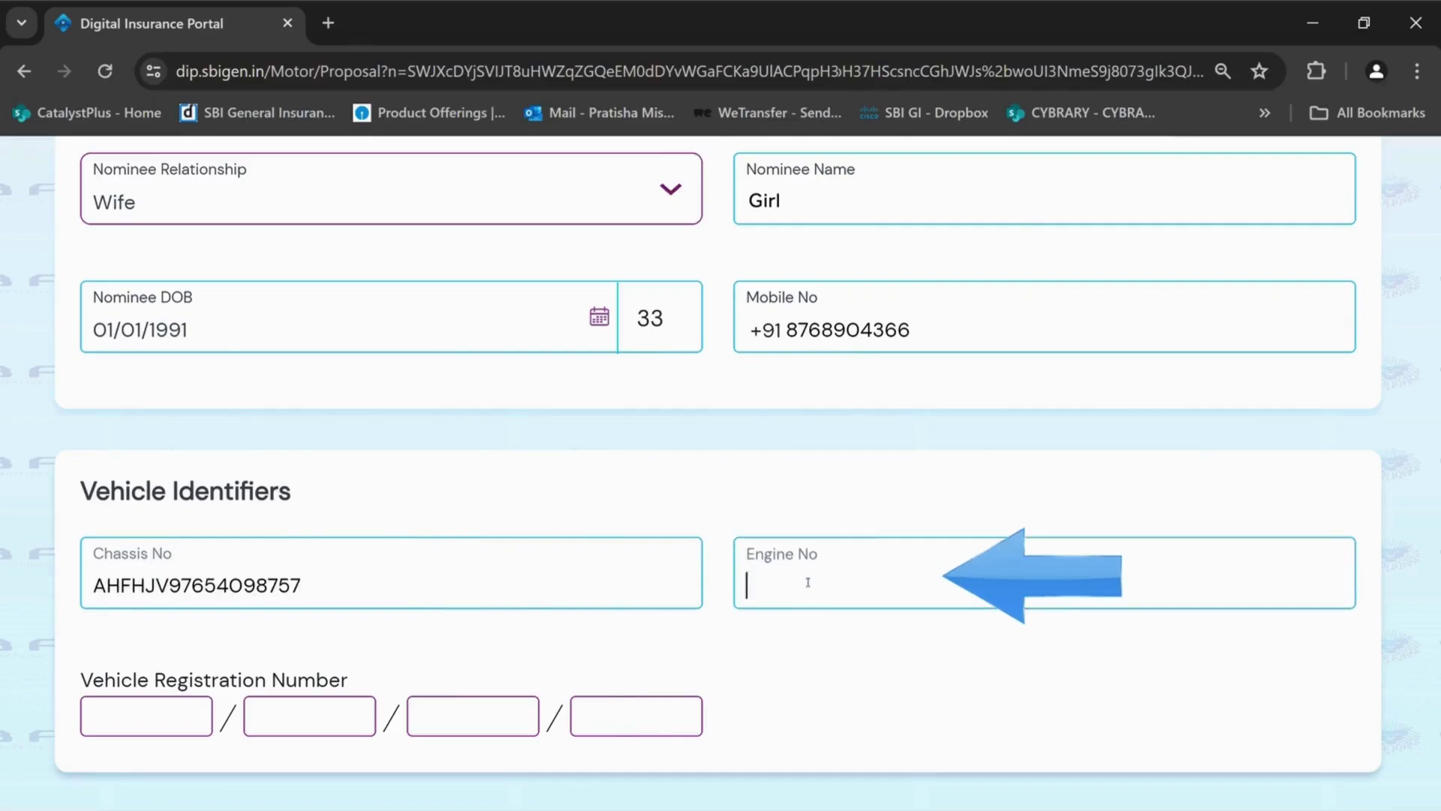
{"action": "type", "text": "3456786"}
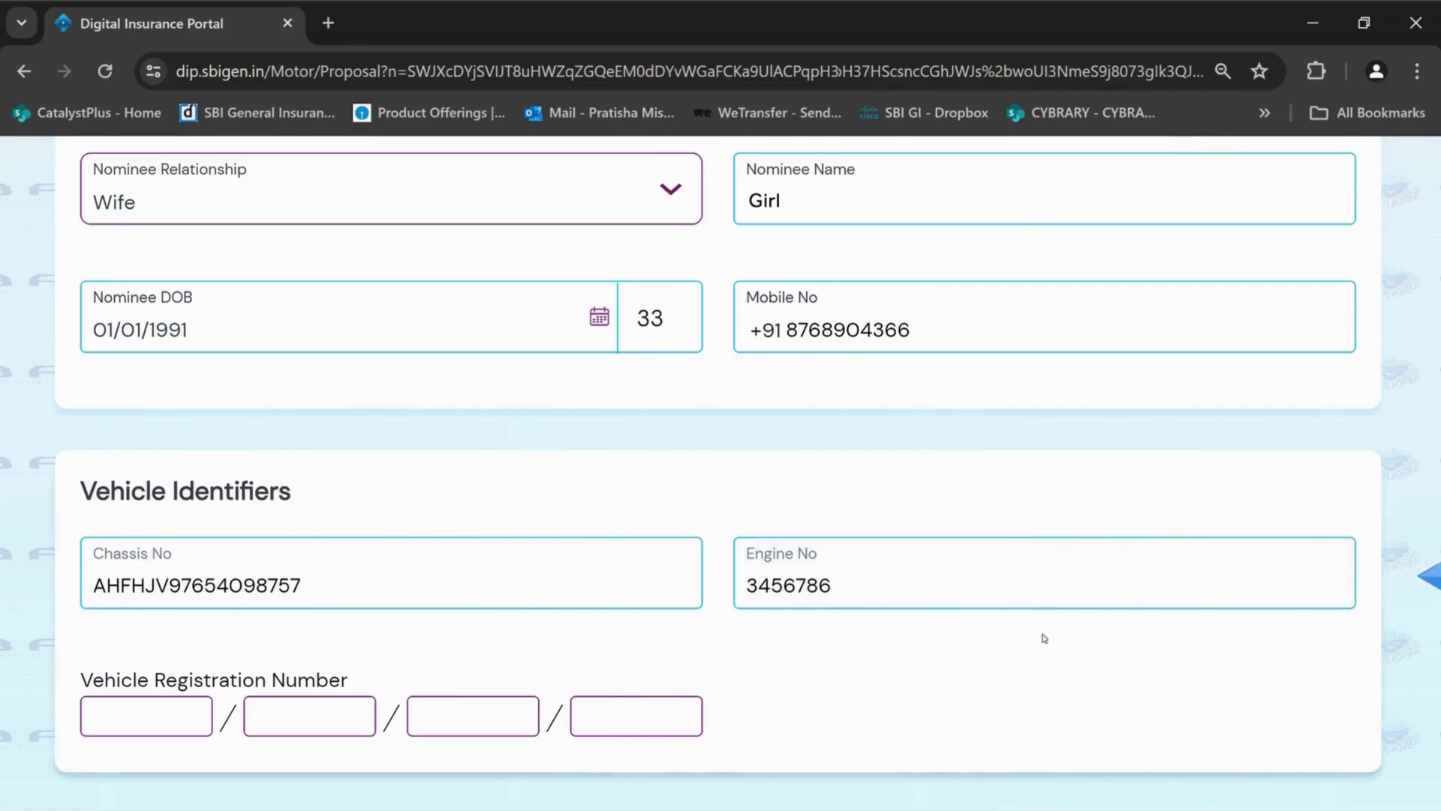
{"action": "scroll", "coordinate": [721, 450], "scroll_direction": "down", "scroll_amount": 7}
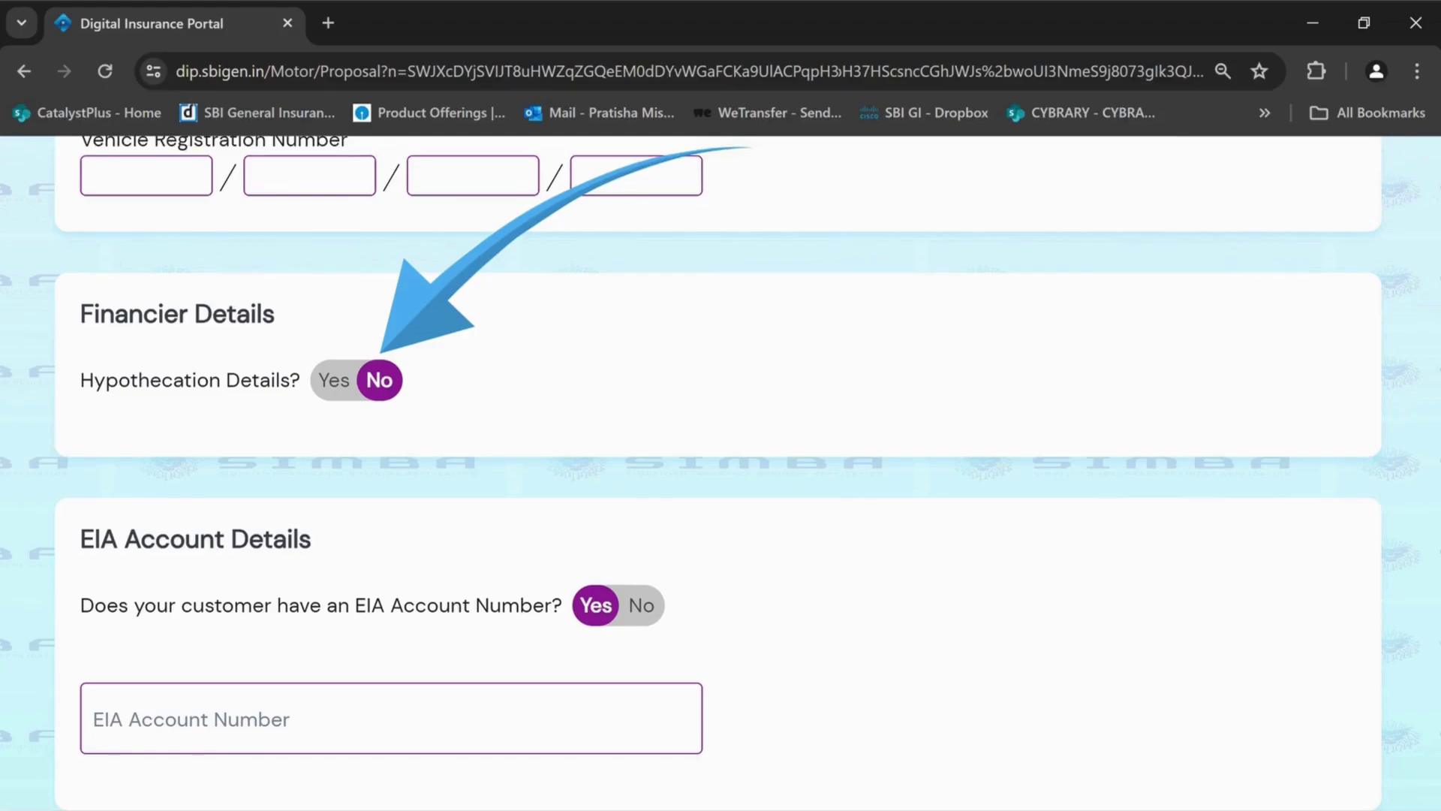
Set EIA Account Number to No and pick NSDL Data Management Ltd. as the repository
{"action": "scroll", "coordinate": [721, 450], "scroll_direction": "down", "scroll_amount": 2}
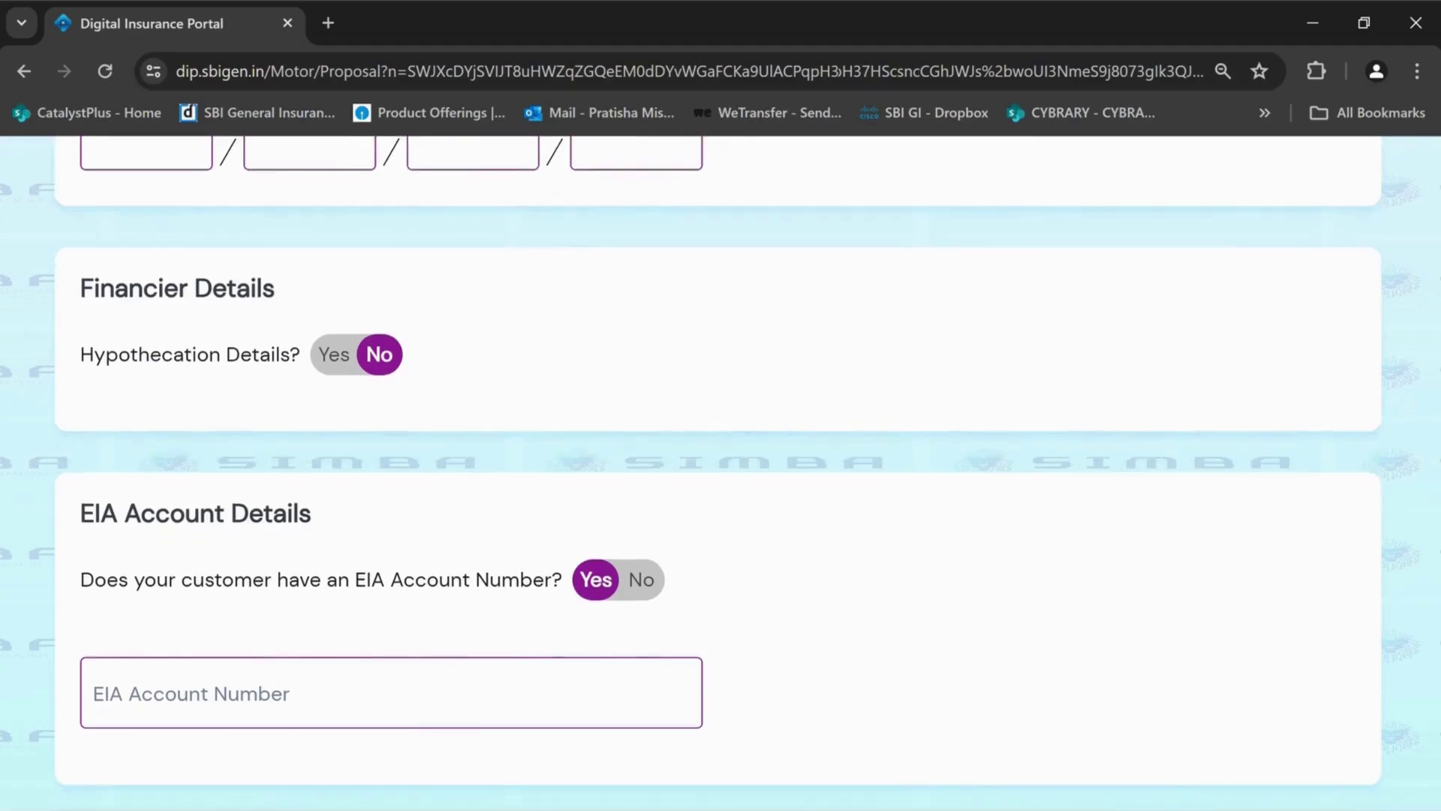
{"action": "scroll", "coordinate": [720, 472], "scroll_direction": "down", "scroll_amount": 2}
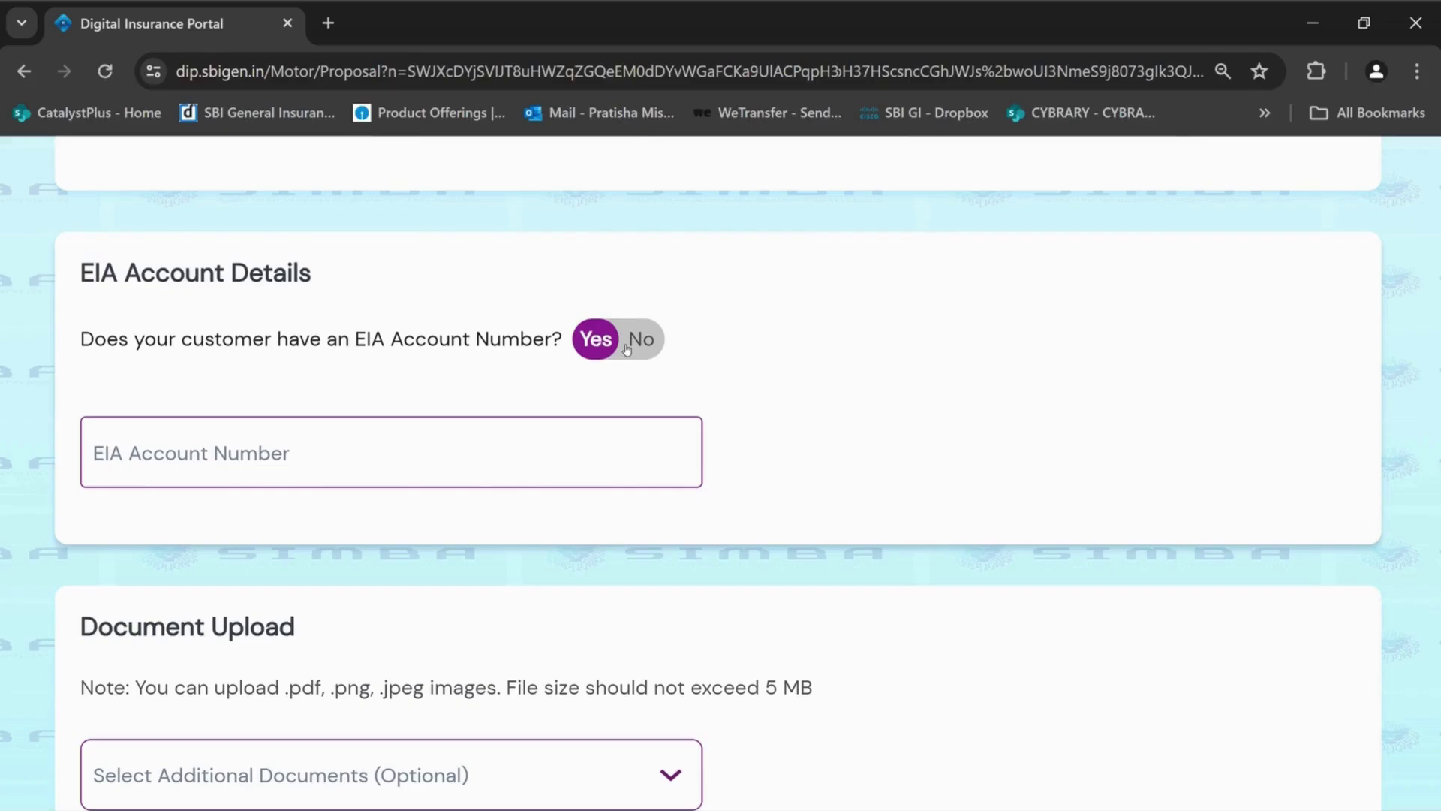
{"action": "left_click", "coordinate": [627, 349]}
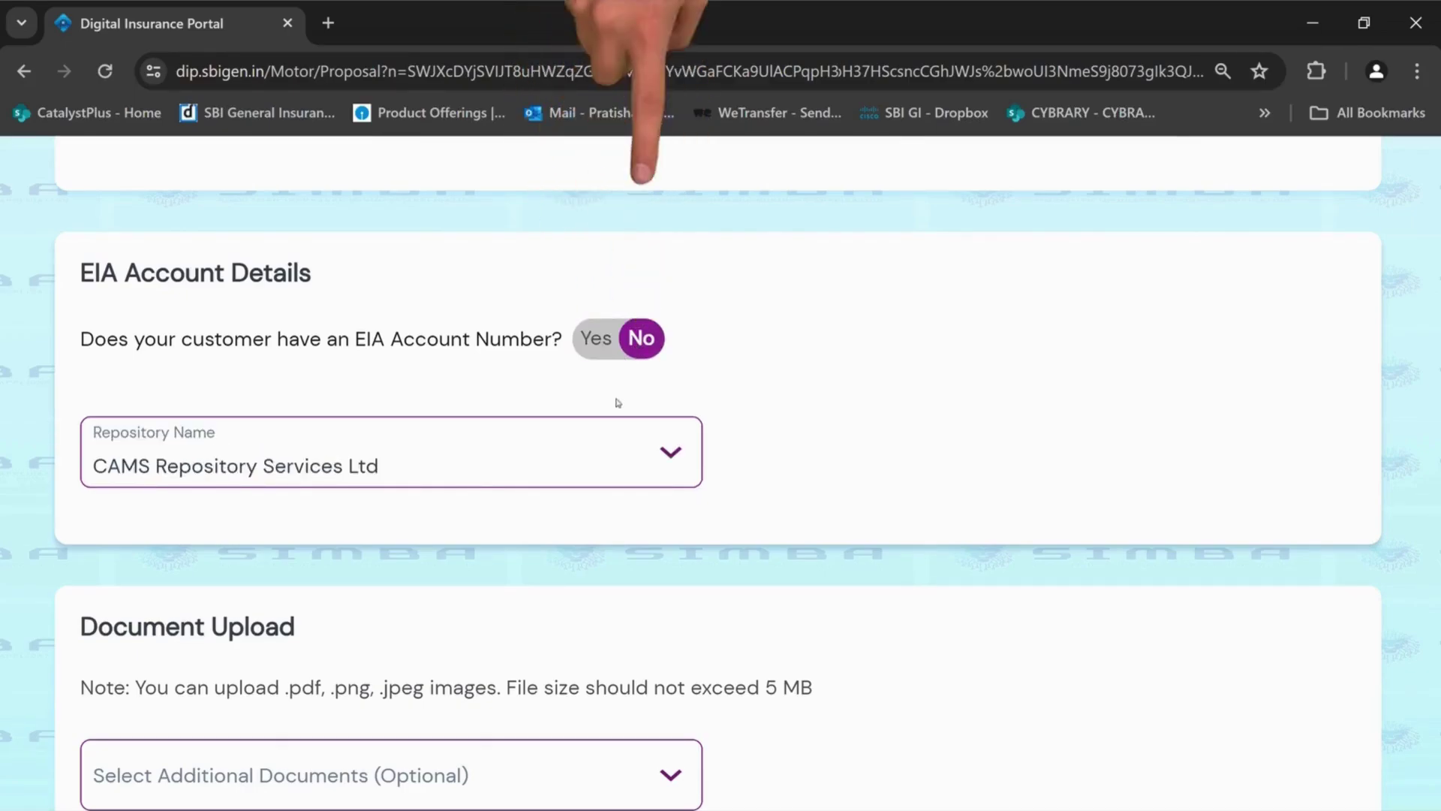
{"action": "scroll", "coordinate": [678, 363], "scroll_direction": "down", "scroll_amount": 1}
{"action": "left_click", "coordinate": [675, 353]}
{"action": "left_click", "coordinate": [523, 504]}
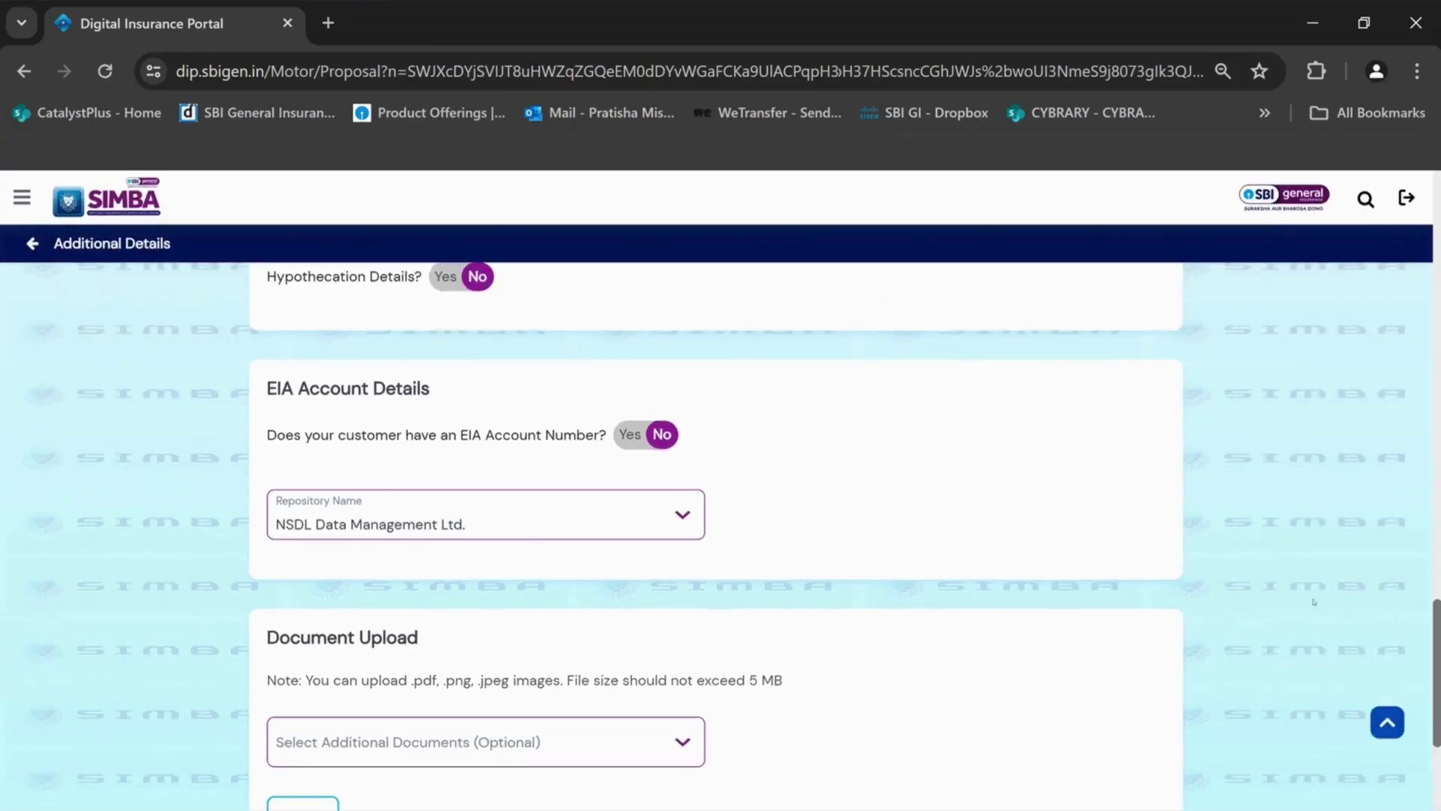
Leave additional documents unselected, accept the final declaration, and submit the proposal for OTP verification
{"action": "scroll", "coordinate": [1313, 601], "scroll_direction": "down", "scroll_amount": 4}
{"action": "left_click", "coordinate": [486, 459]}
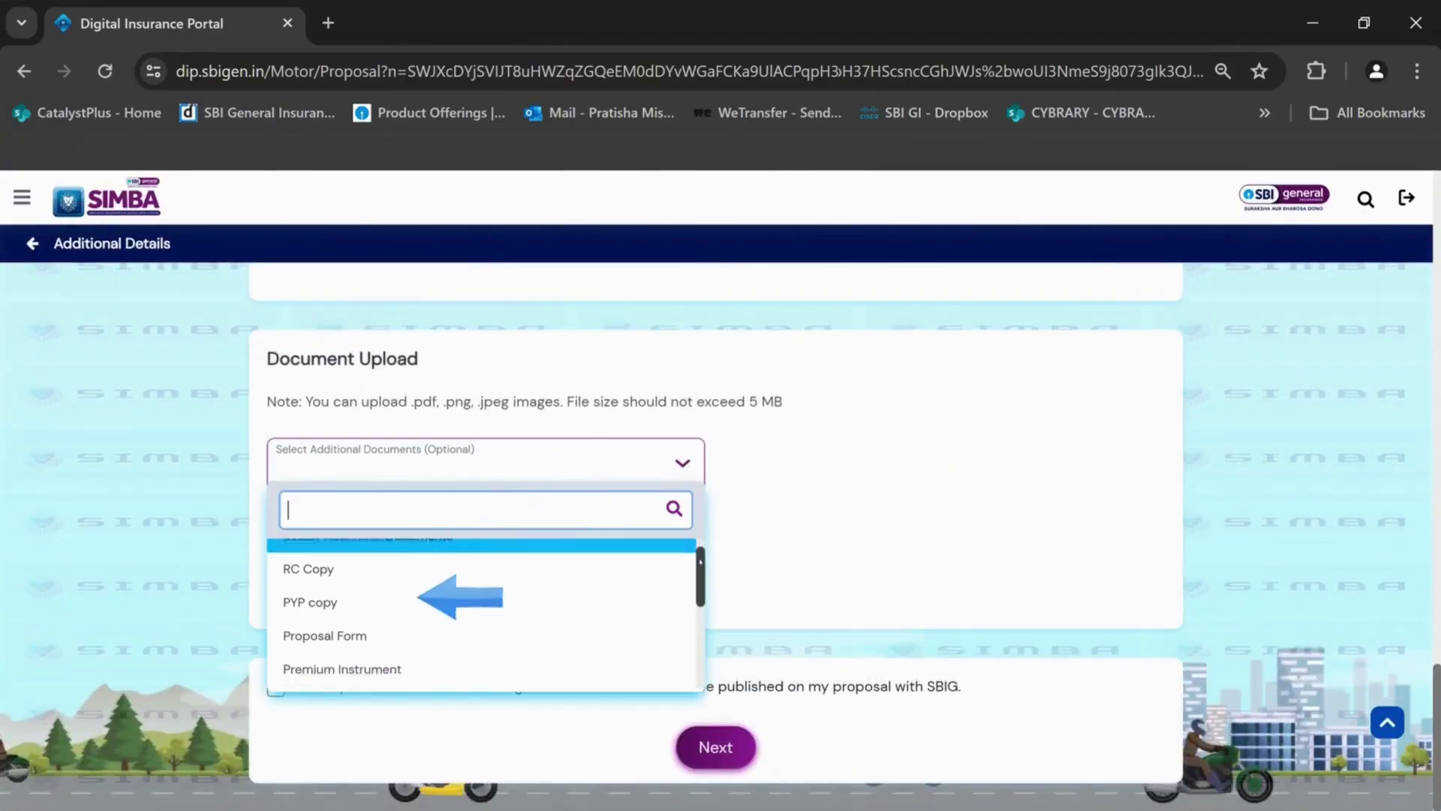
{"action": "scroll", "coordinate": [690, 661], "scroll_direction": "down", "scroll_amount": 5}
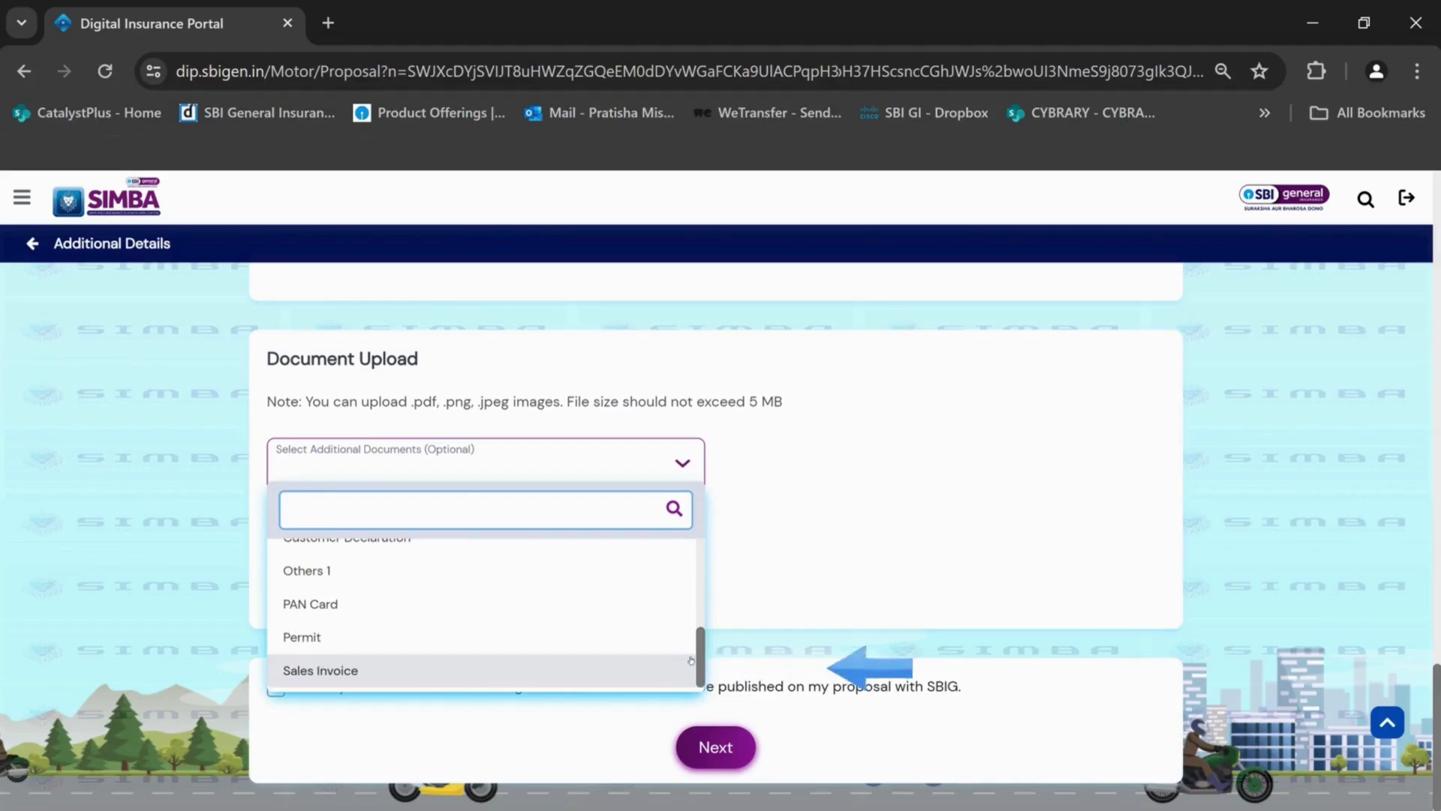
{"action": "left_click", "coordinate": [760, 582]}
{"action": "left_click", "coordinate": [276, 689]}
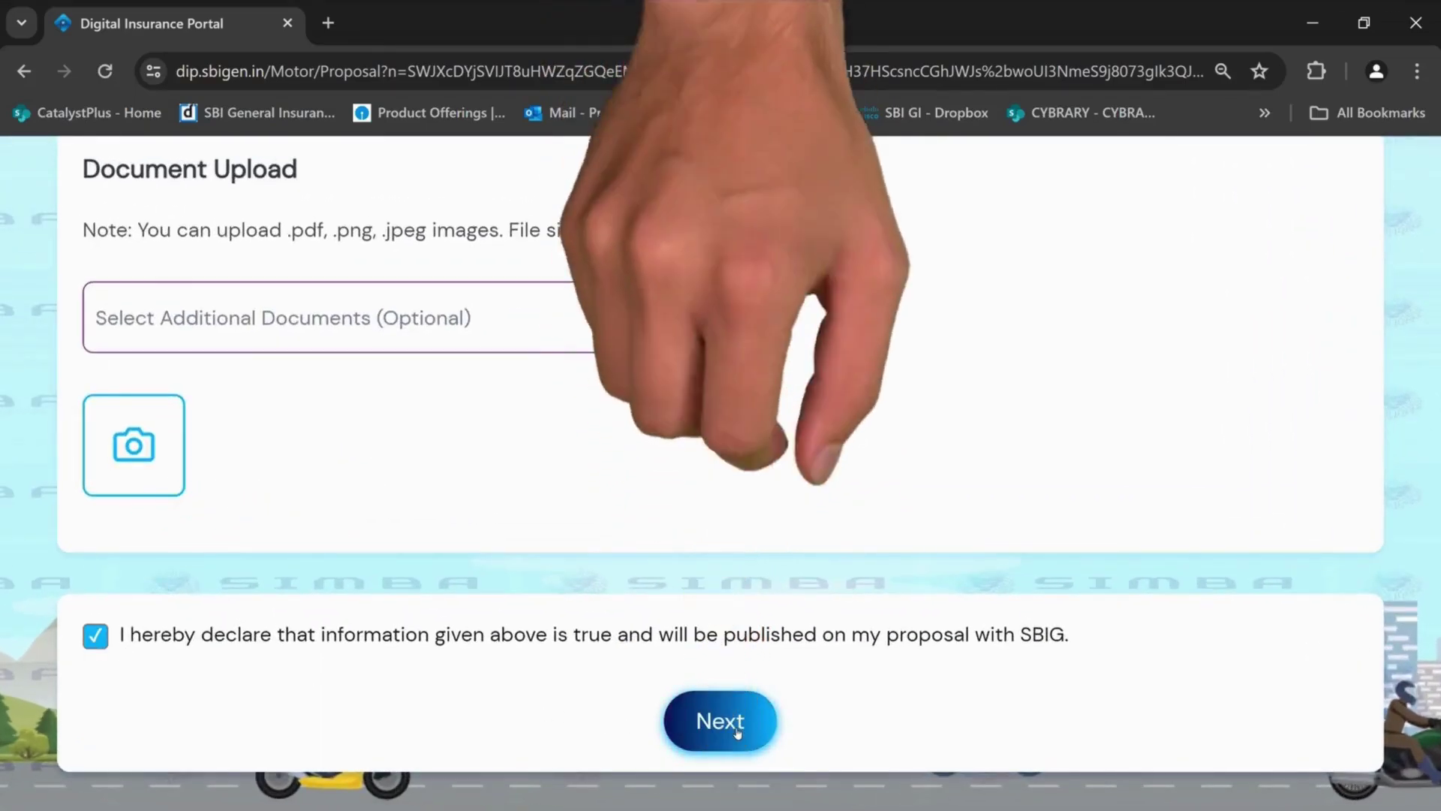
{"action": "left_click", "coordinate": [737, 732]}
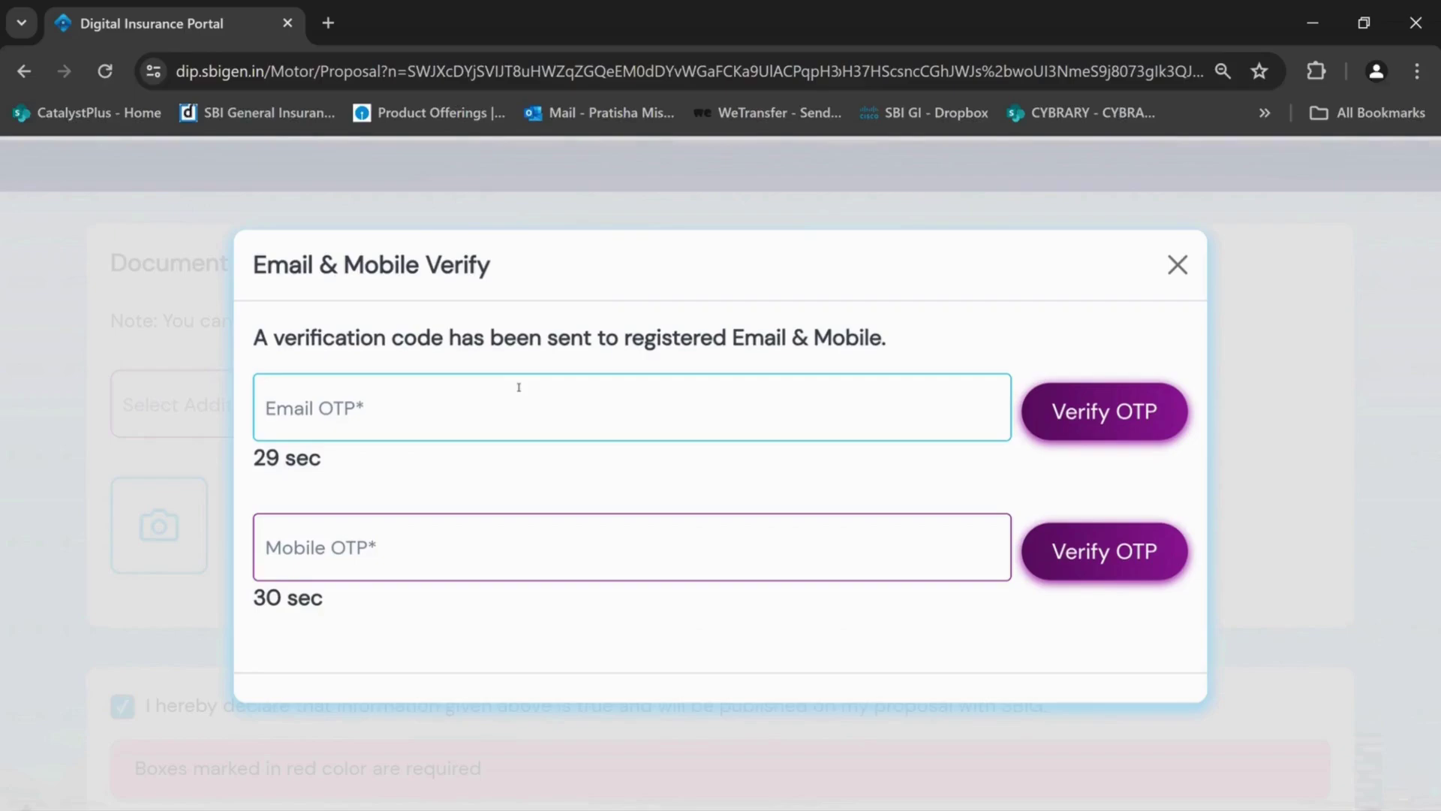
Enter the email and mobile OTPs and verify both codes
{"action": "left_click", "coordinate": [518, 387]}
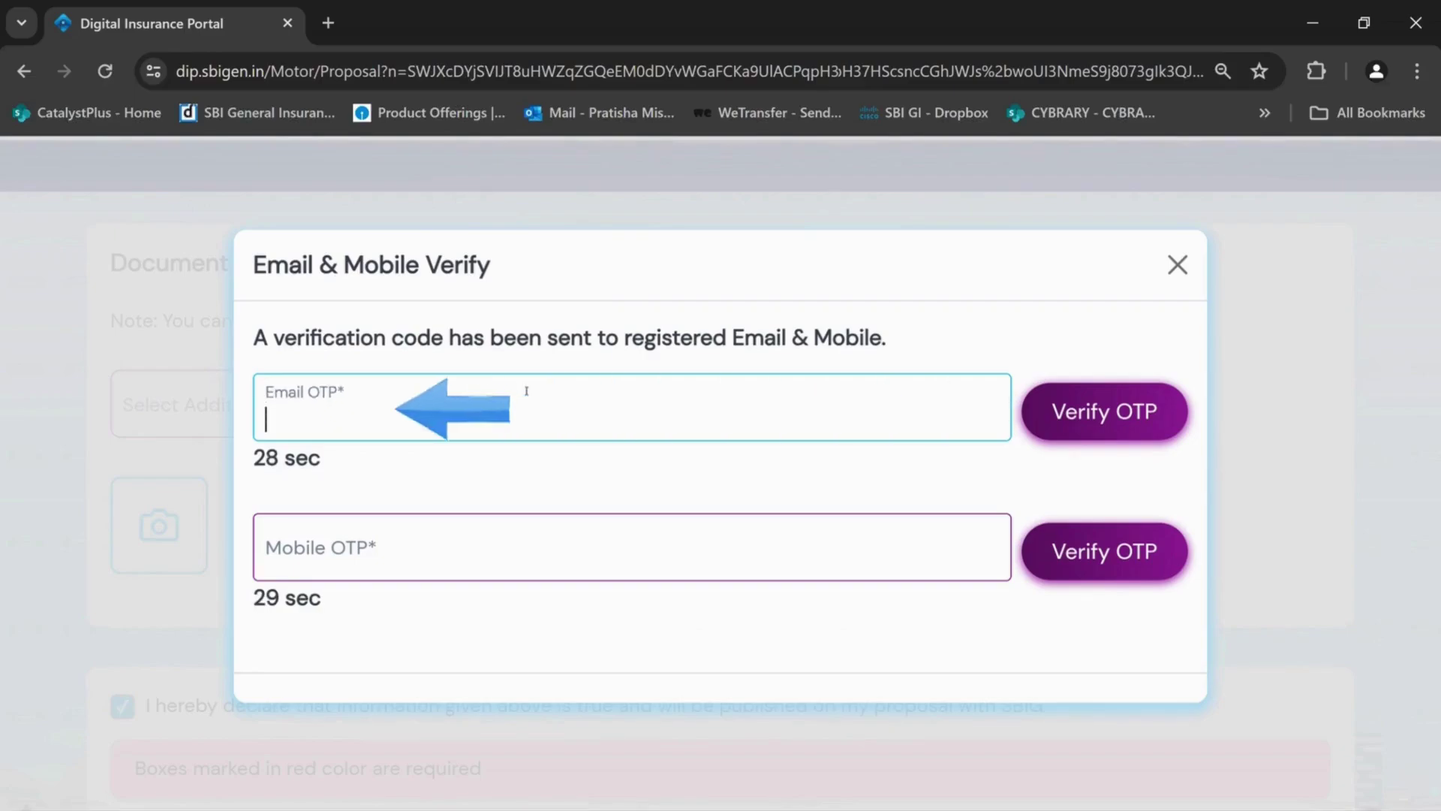
{"action": "type", "text": "123456"}
{"action": "left_click", "coordinate": [360, 553]}
{"action": "type", "text": "123456"}
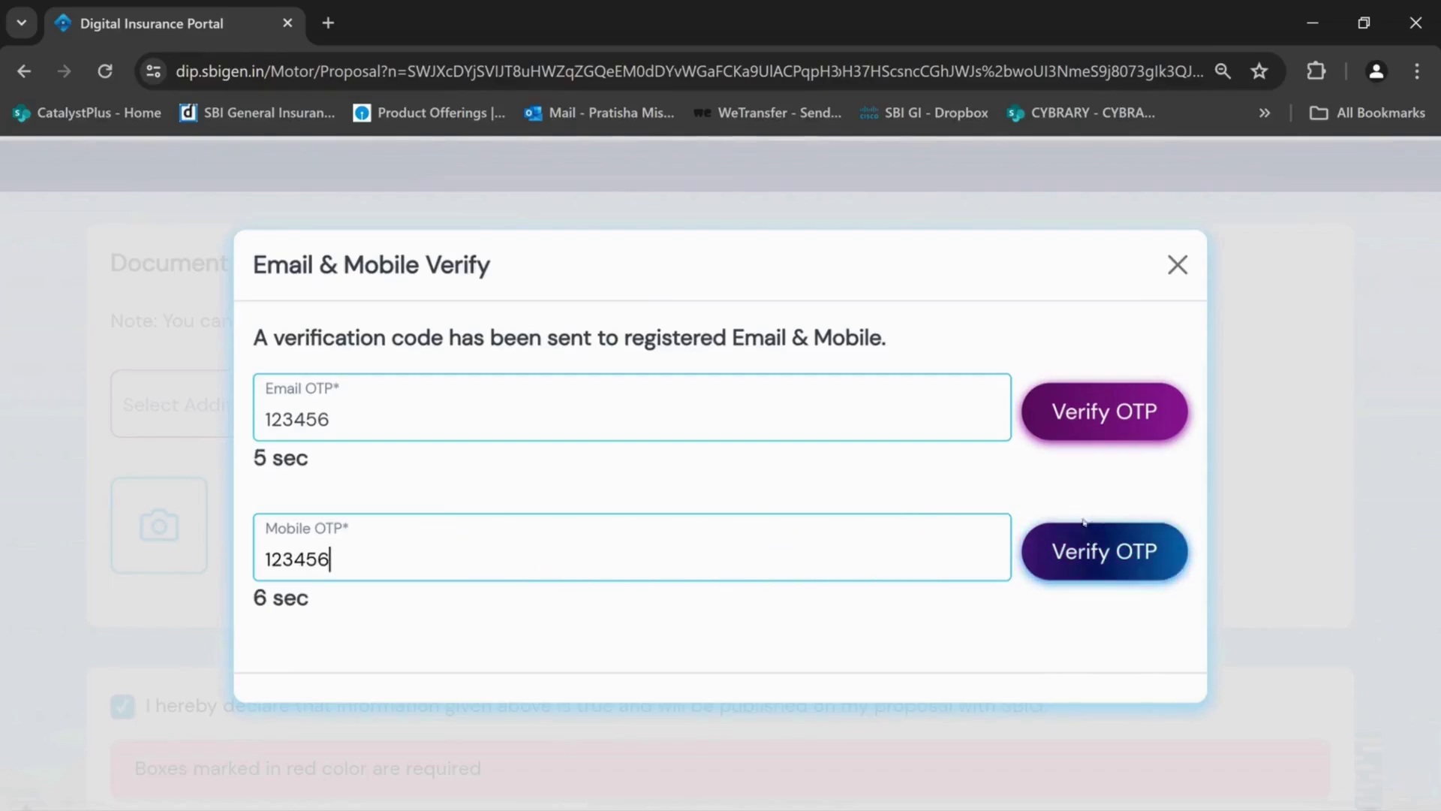
{"action": "left_click", "coordinate": [1087, 411]}
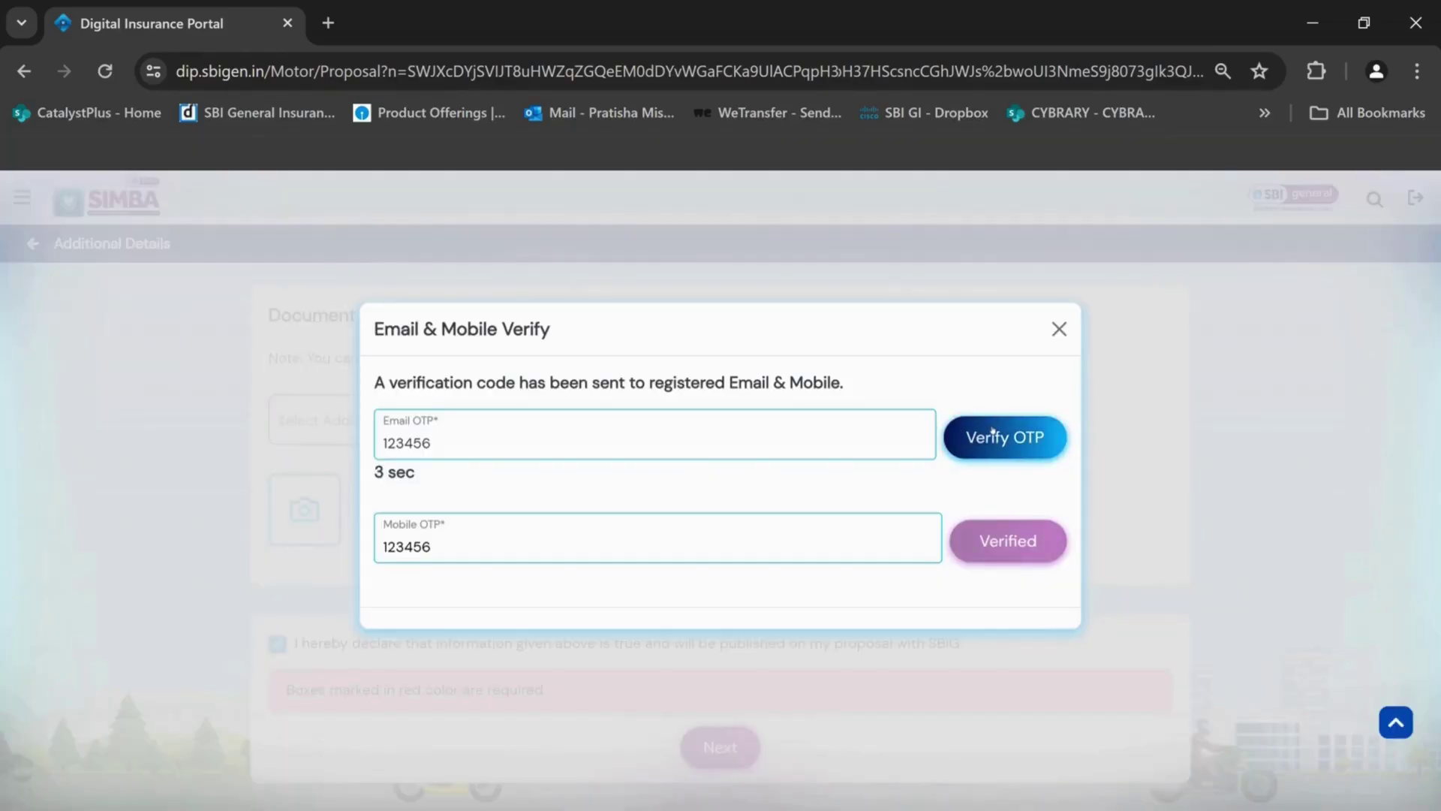
{"action": "left_click", "coordinate": [991, 436]}
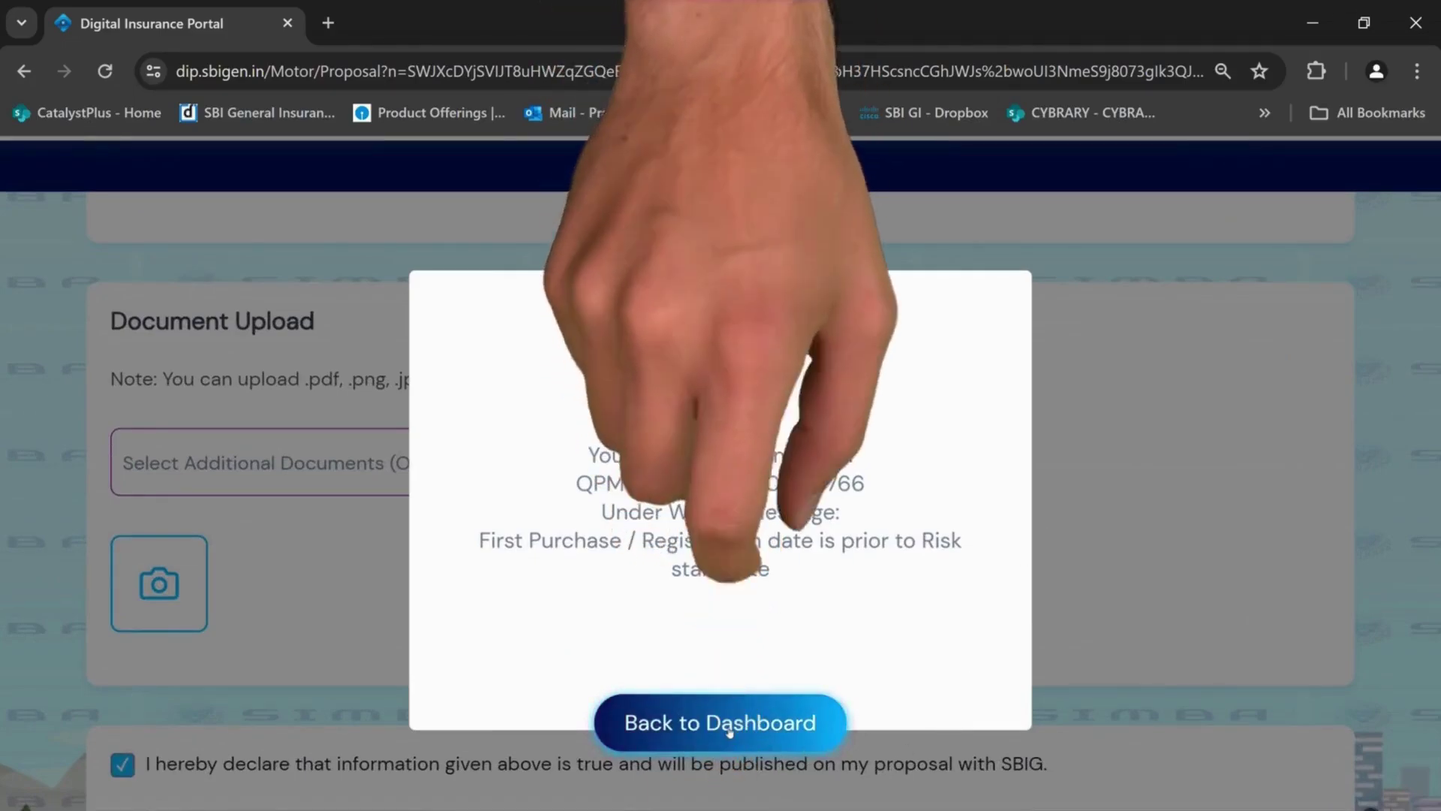
Go back to the dashboard, list My Quotes, and open the second quote at Proposal Created
{"action": "left_click", "coordinate": [729, 724]}
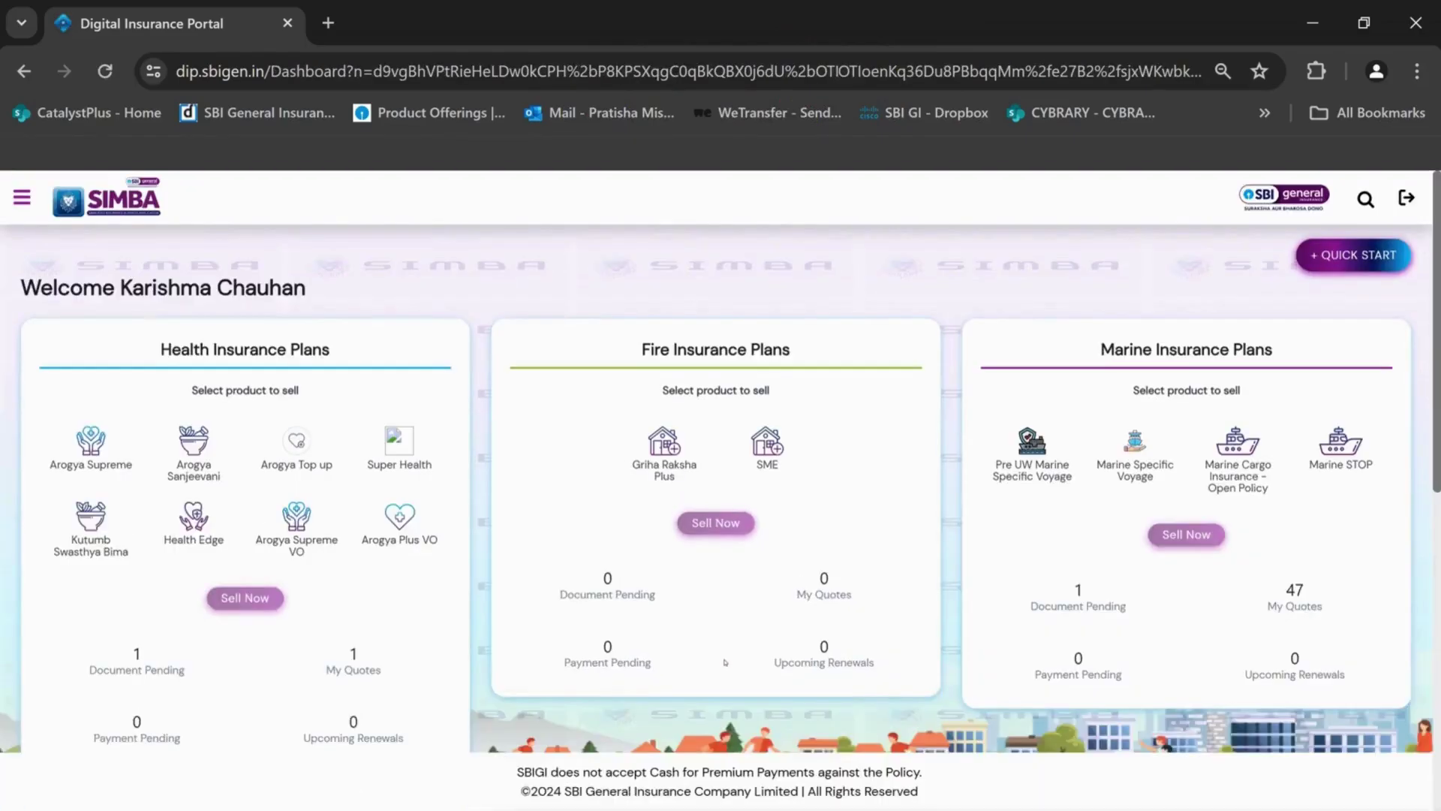
{"action": "scroll", "coordinate": [725, 662], "scroll_direction": "down", "scroll_amount": 5}
{"action": "key", "text": "ctrl+plus"}
{"action": "key", "text": "ctrl+plus"}
{"action": "key", "text": "ctrl+plus"}
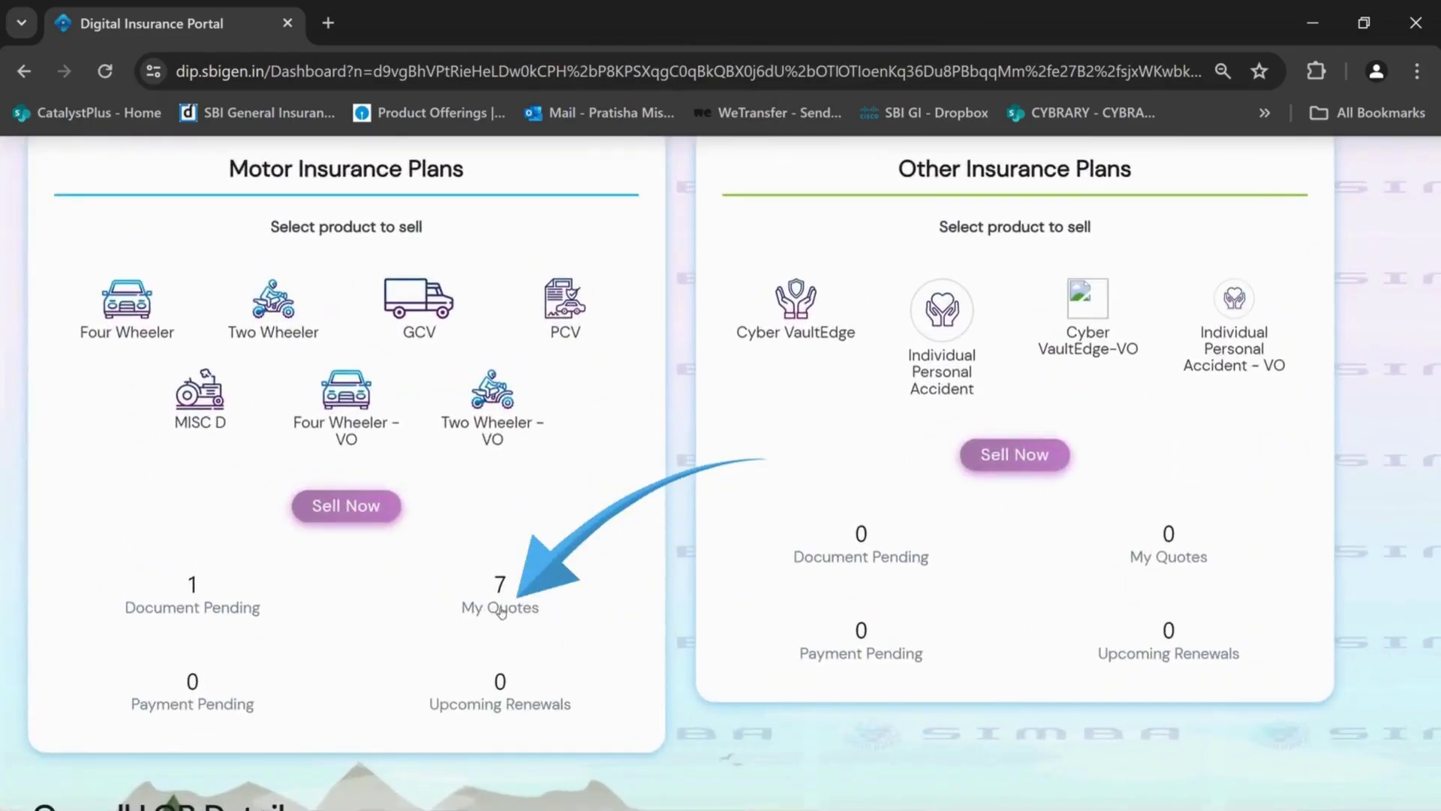
{"action": "left_click", "coordinate": [508, 610]}
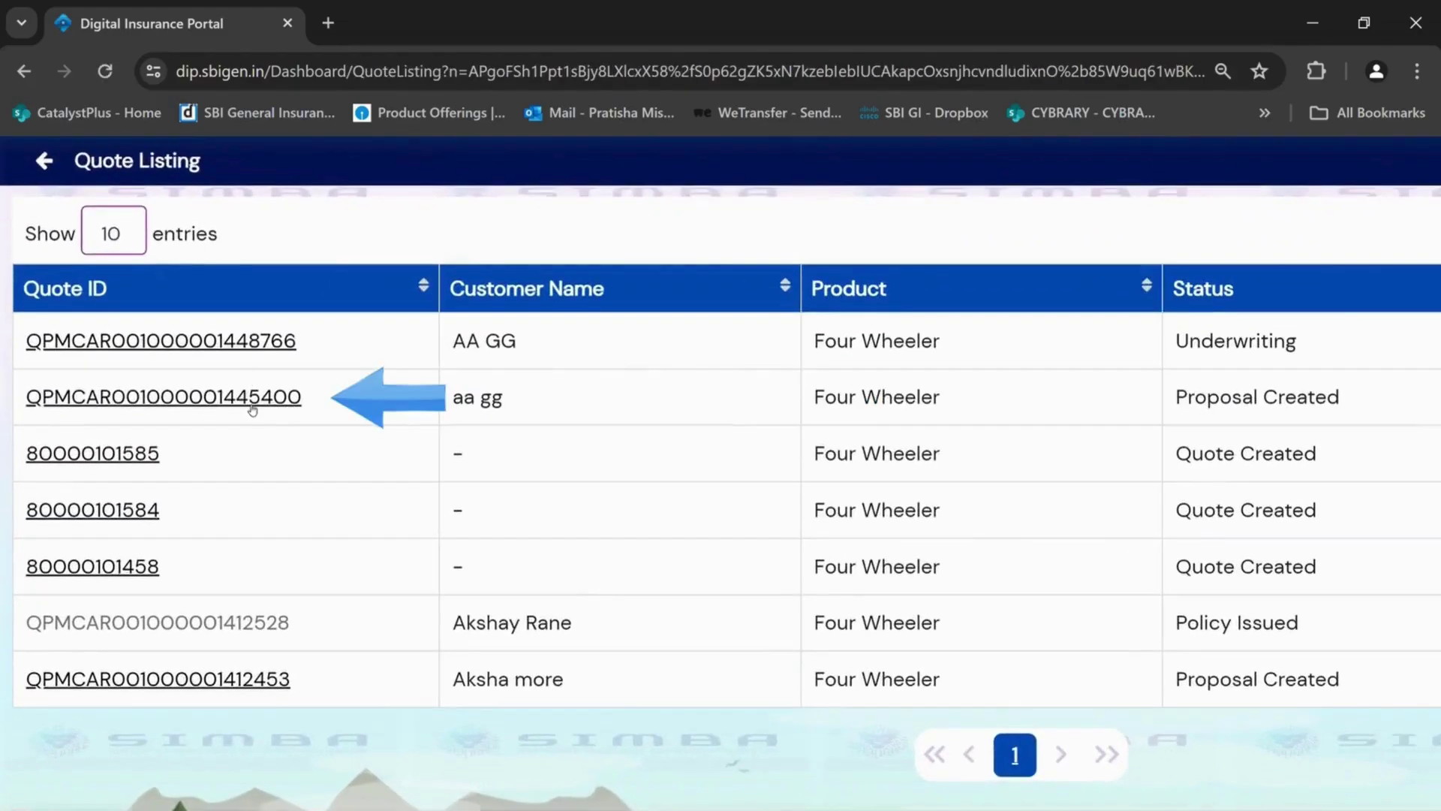
{"action": "left_click", "coordinate": [253, 409]}
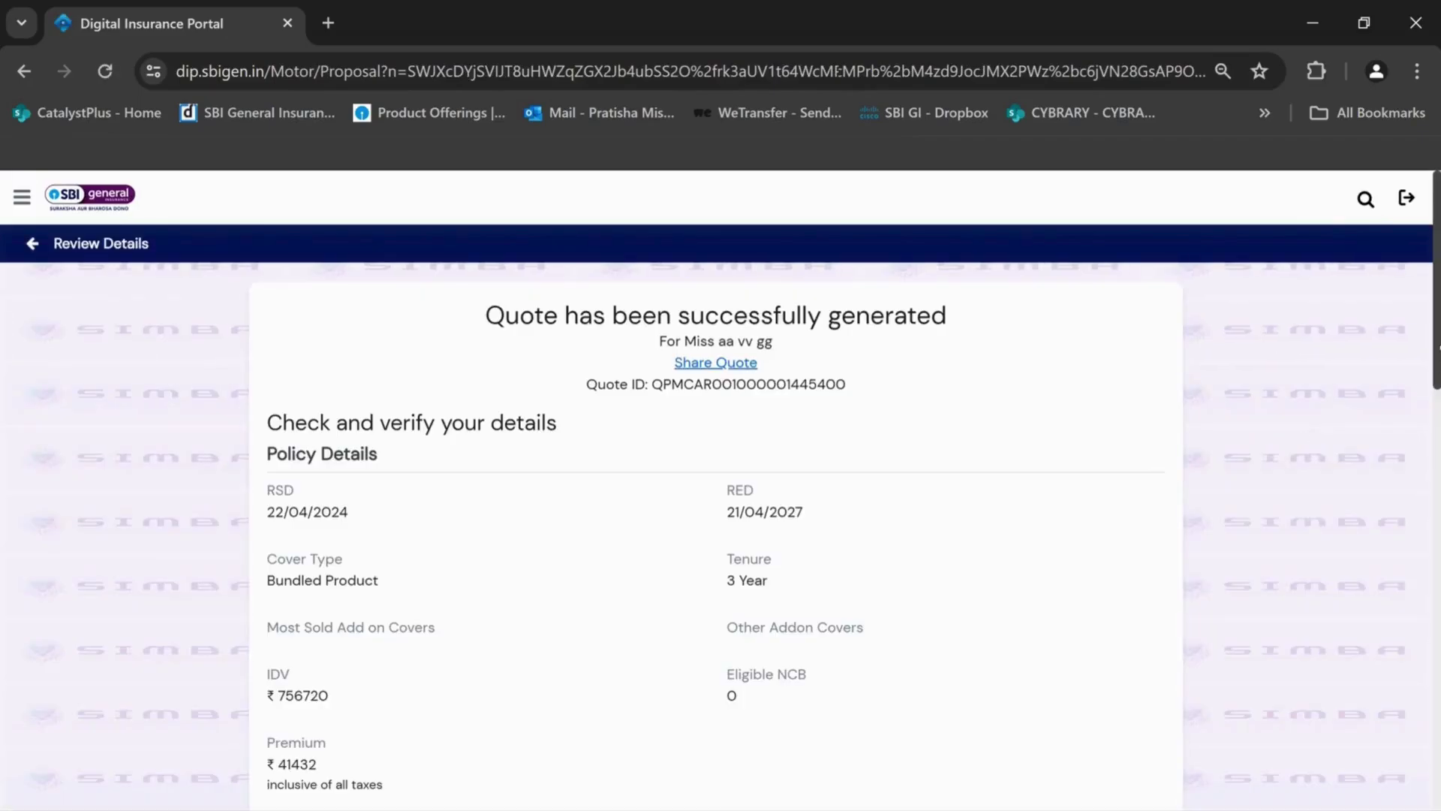
Review the Ford Classic proposal details to the bottom and confirm them
{"action": "scroll", "coordinate": [717, 525], "scroll_direction": "down", "scroll_amount": 4}
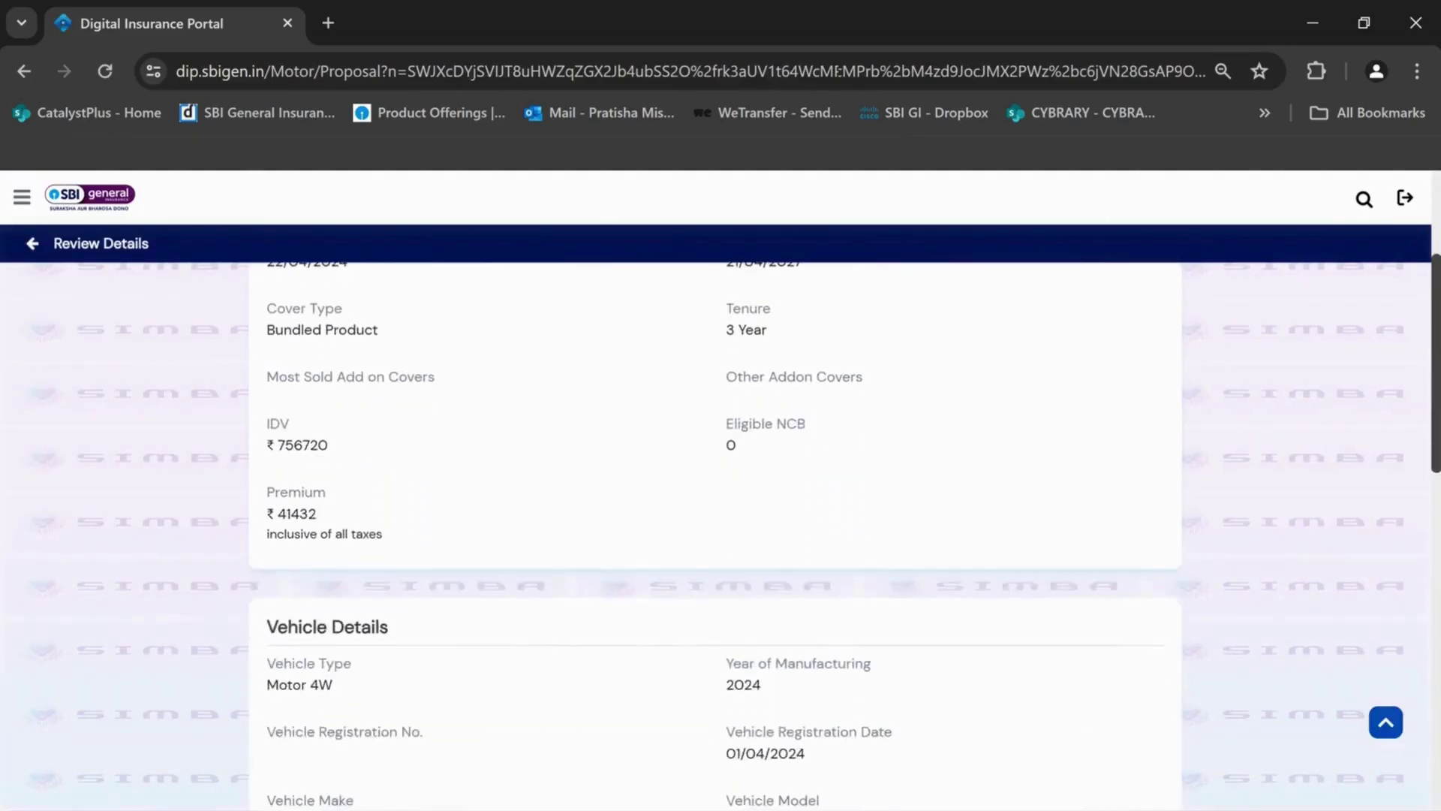
{"action": "scroll", "coordinate": [1432, 559], "scroll_direction": "down", "scroll_amount": 4}
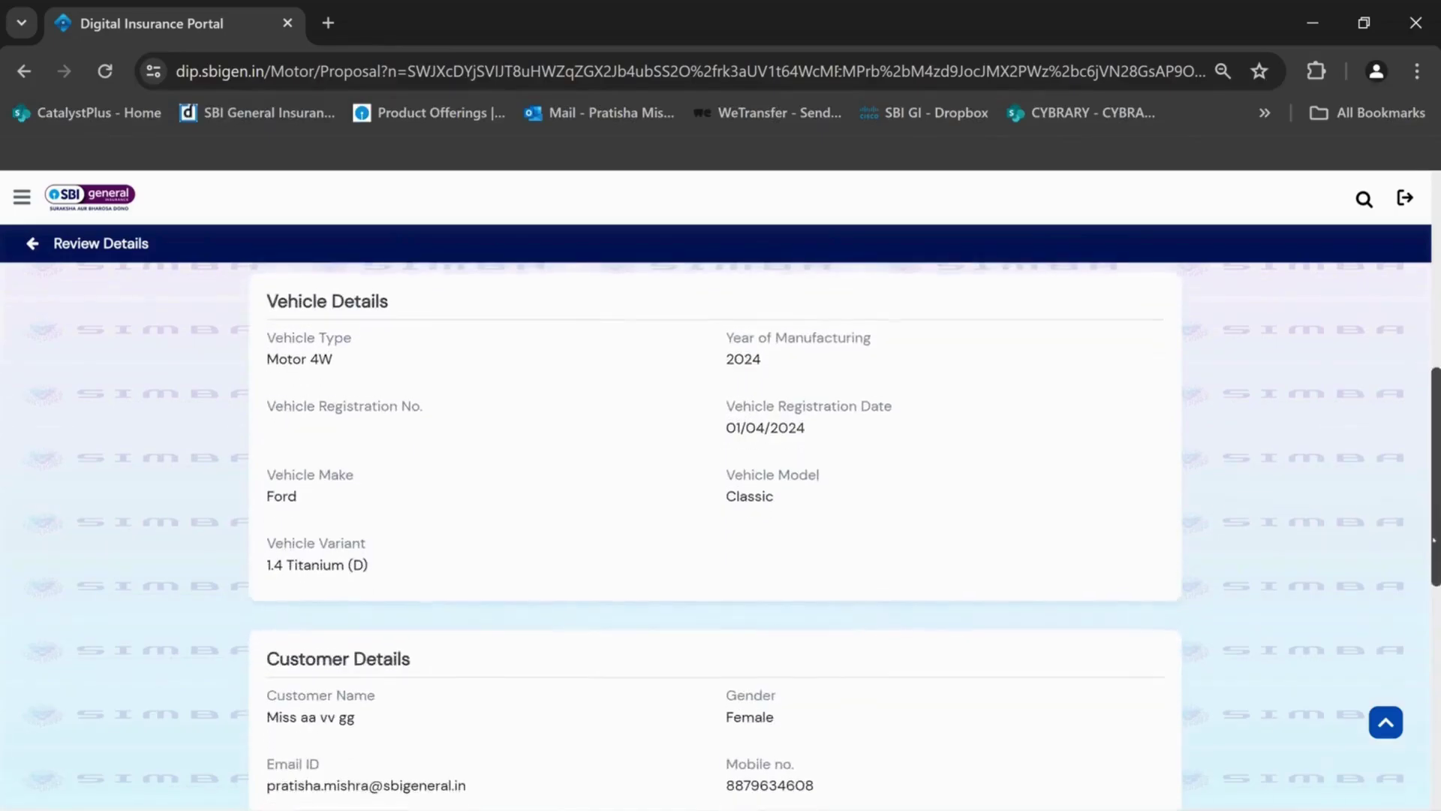
{"action": "scroll", "coordinate": [1432, 559], "scroll_direction": "down", "scroll_amount": 8}
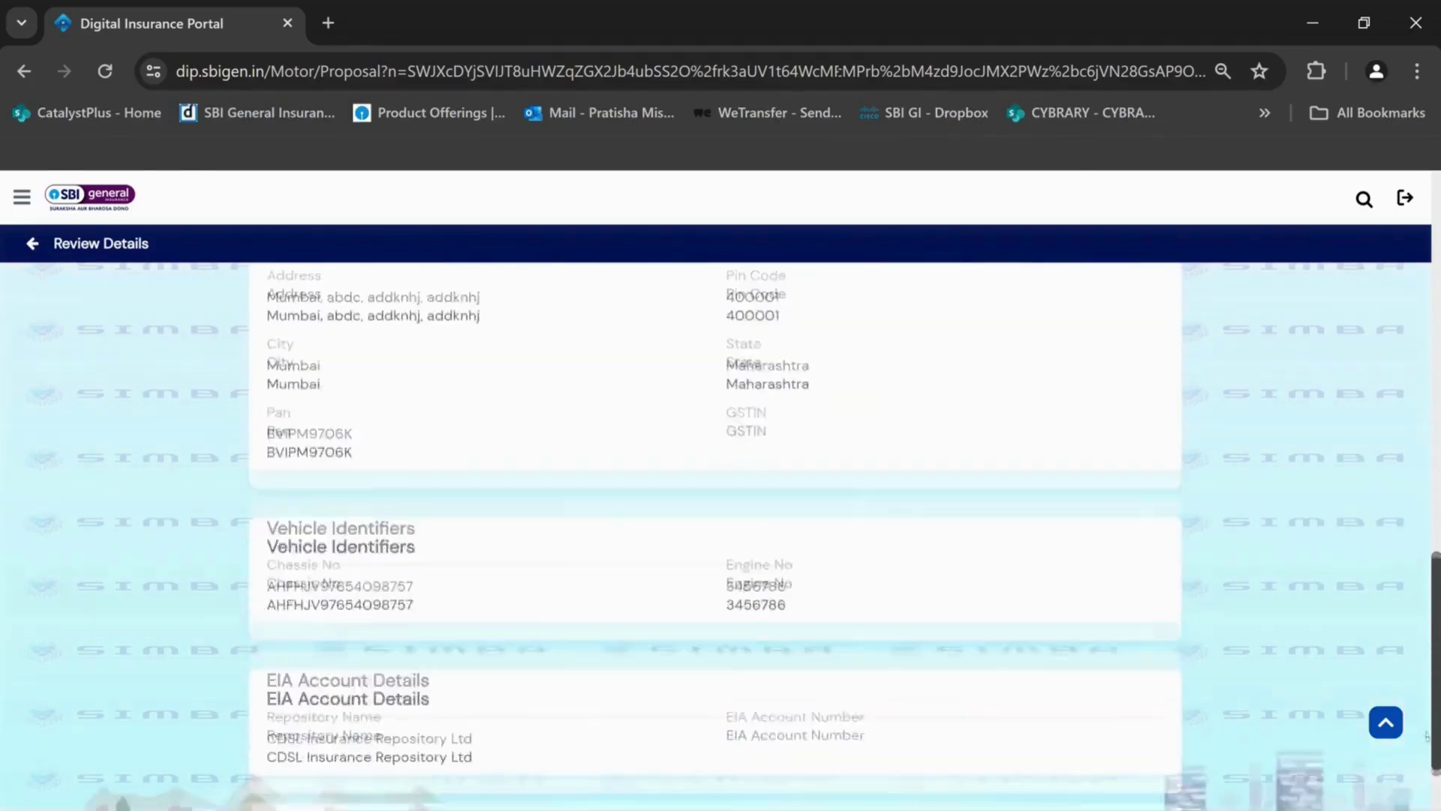
{"action": "left_click", "coordinate": [373, 755]}
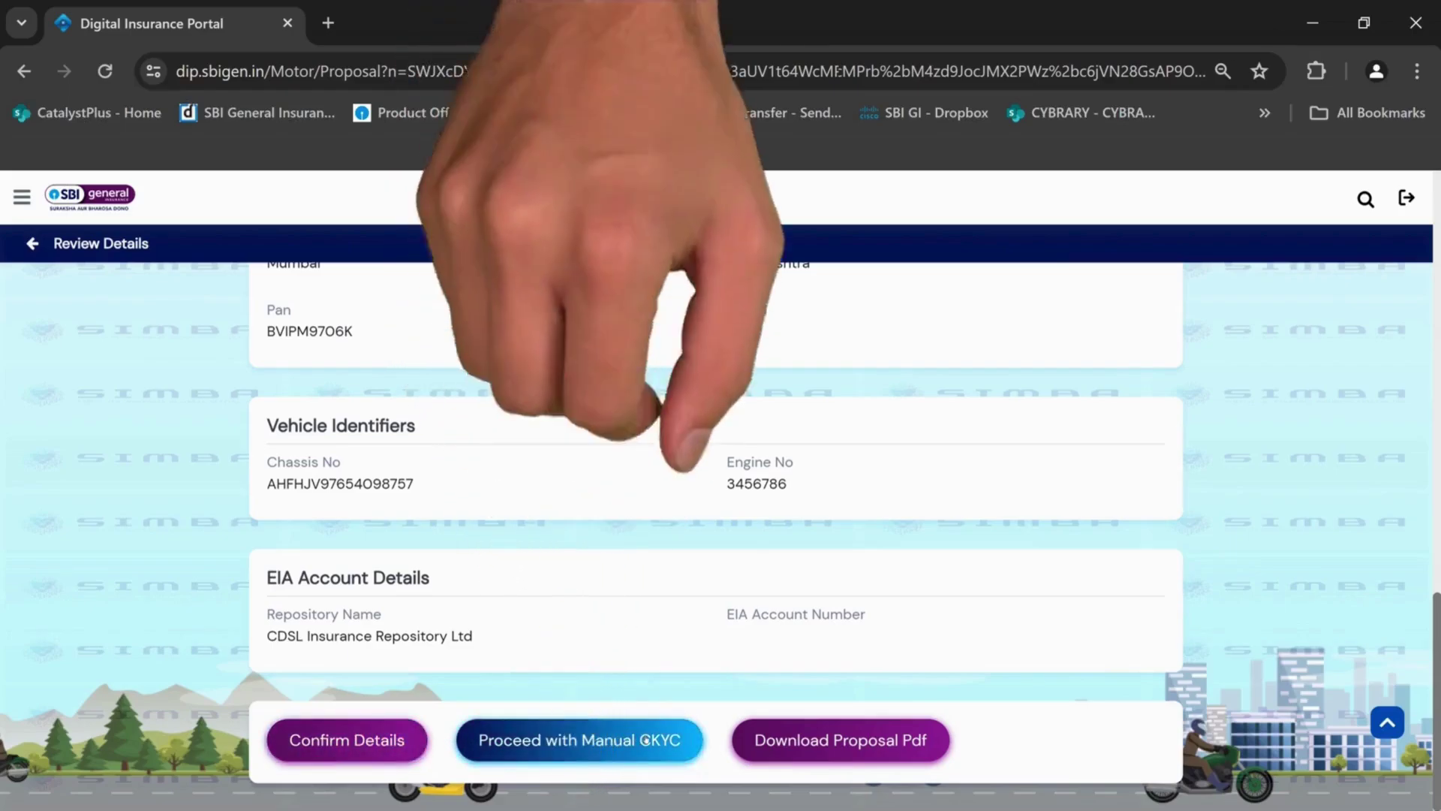
Start manual CKYC with city Mumbai and Aadhar Card as proof of identity
{"action": "left_click", "coordinate": [646, 741]}
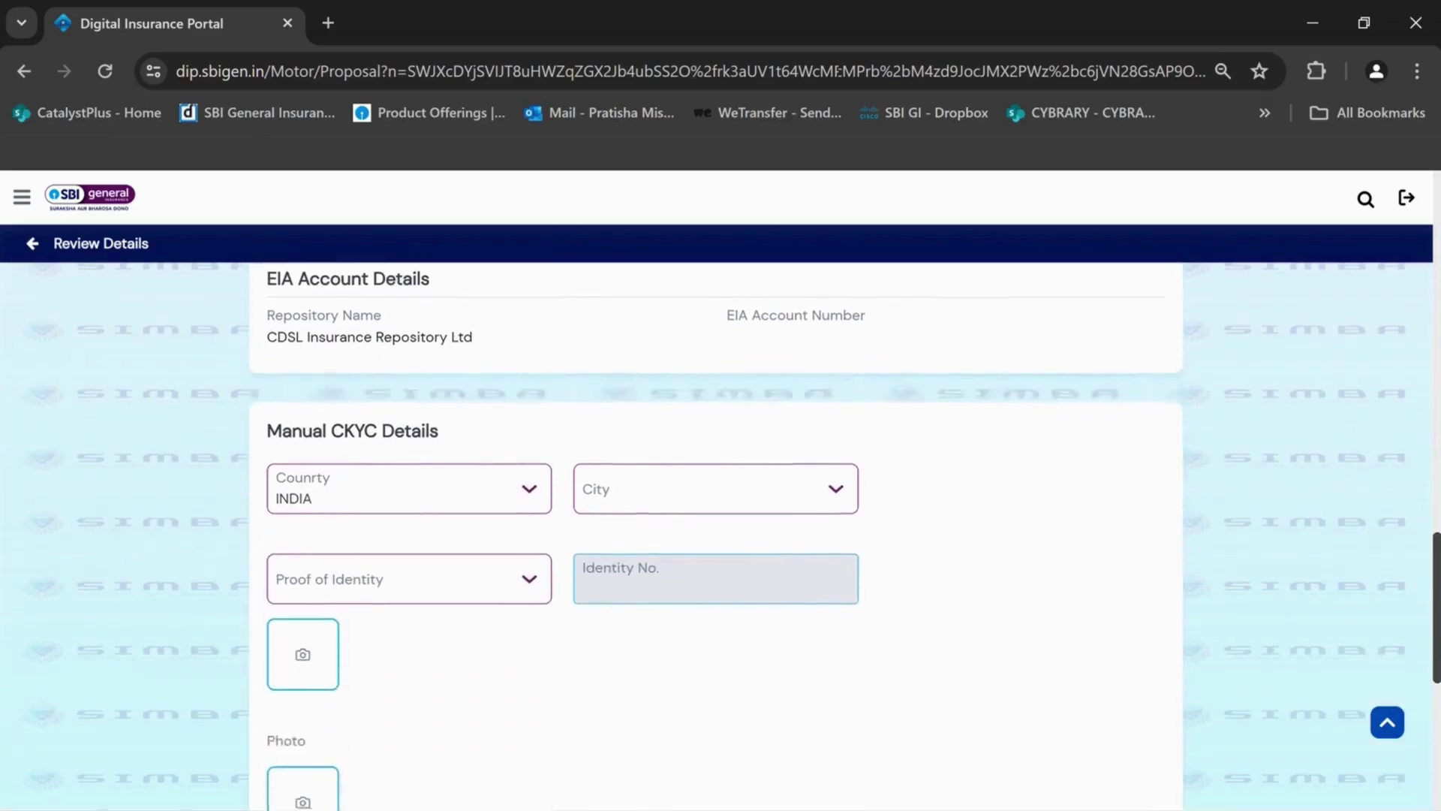
{"action": "left_click", "coordinate": [672, 318]}
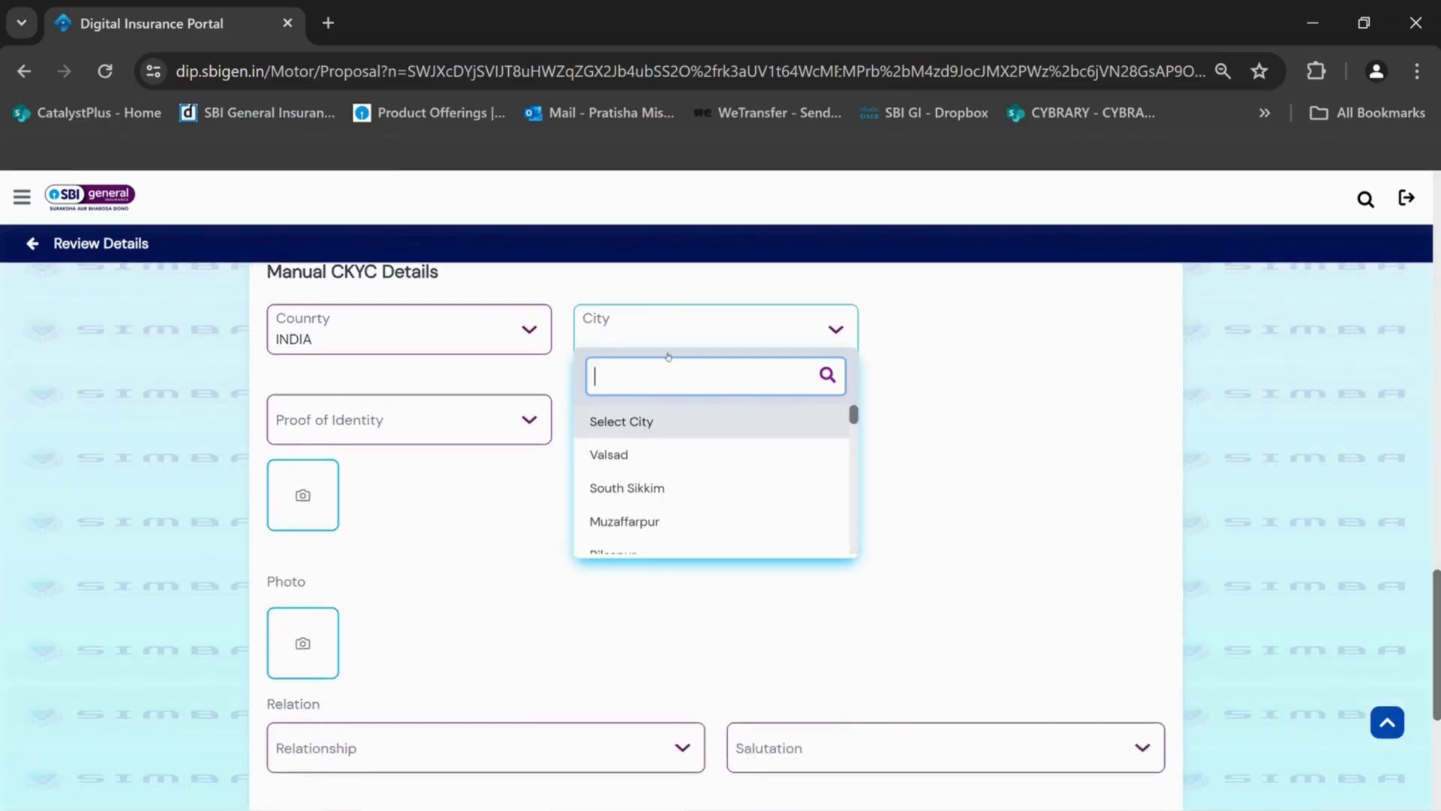
{"action": "type", "text": "mum"}
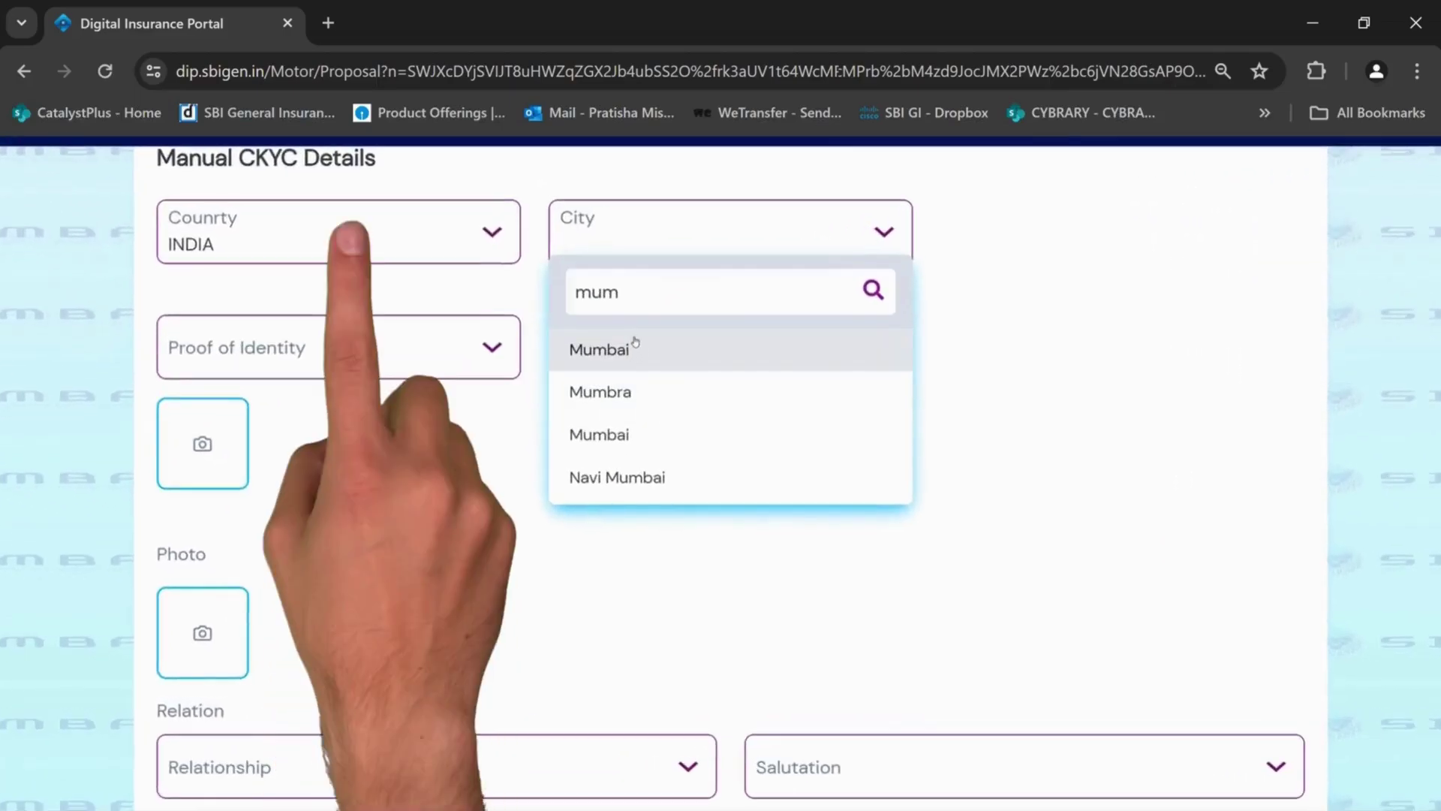
{"action": "left_click", "coordinate": [635, 349]}
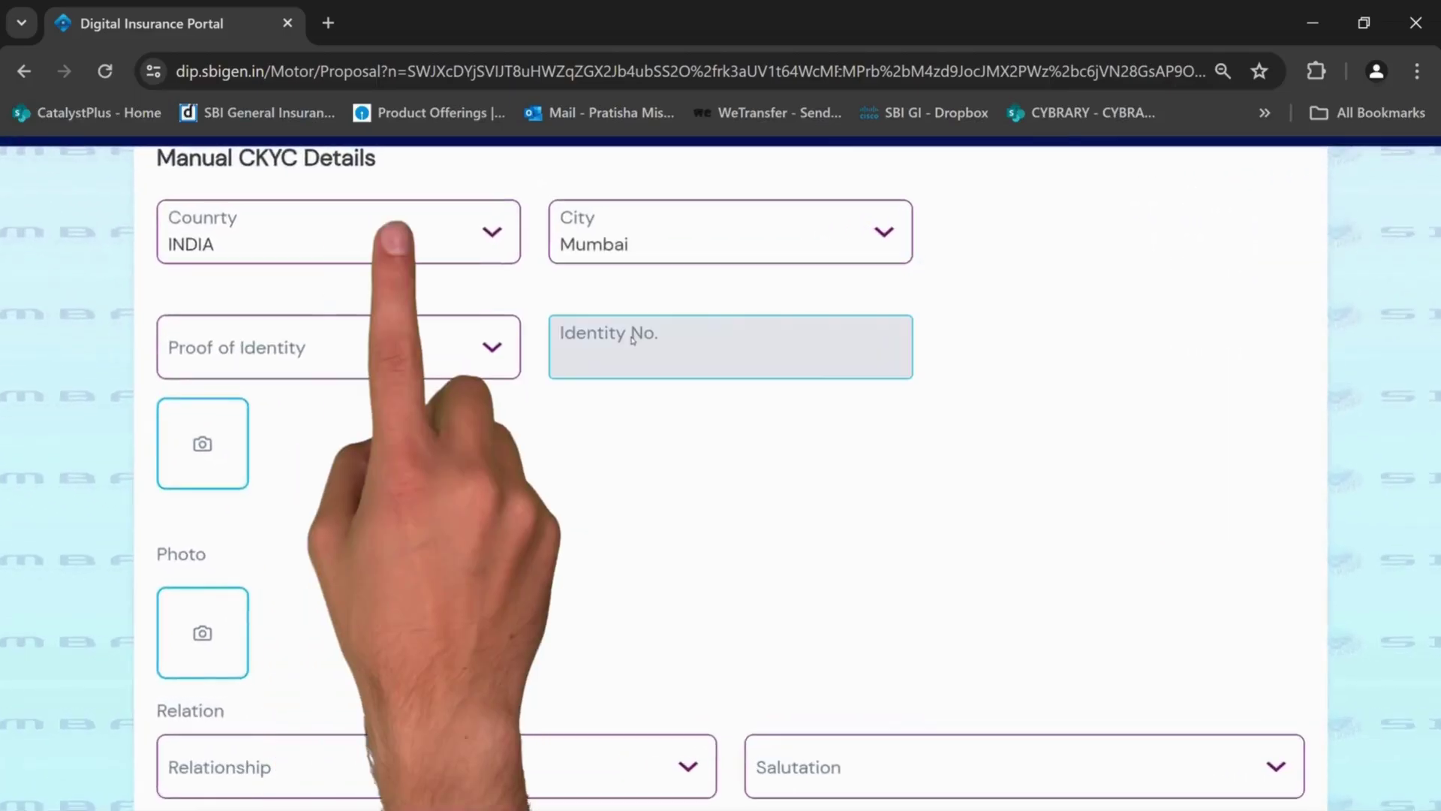
{"action": "left_click", "coordinate": [307, 358]}
{"action": "scroll", "coordinate": [240, 583], "scroll_direction": "down", "scroll_amount": 1}
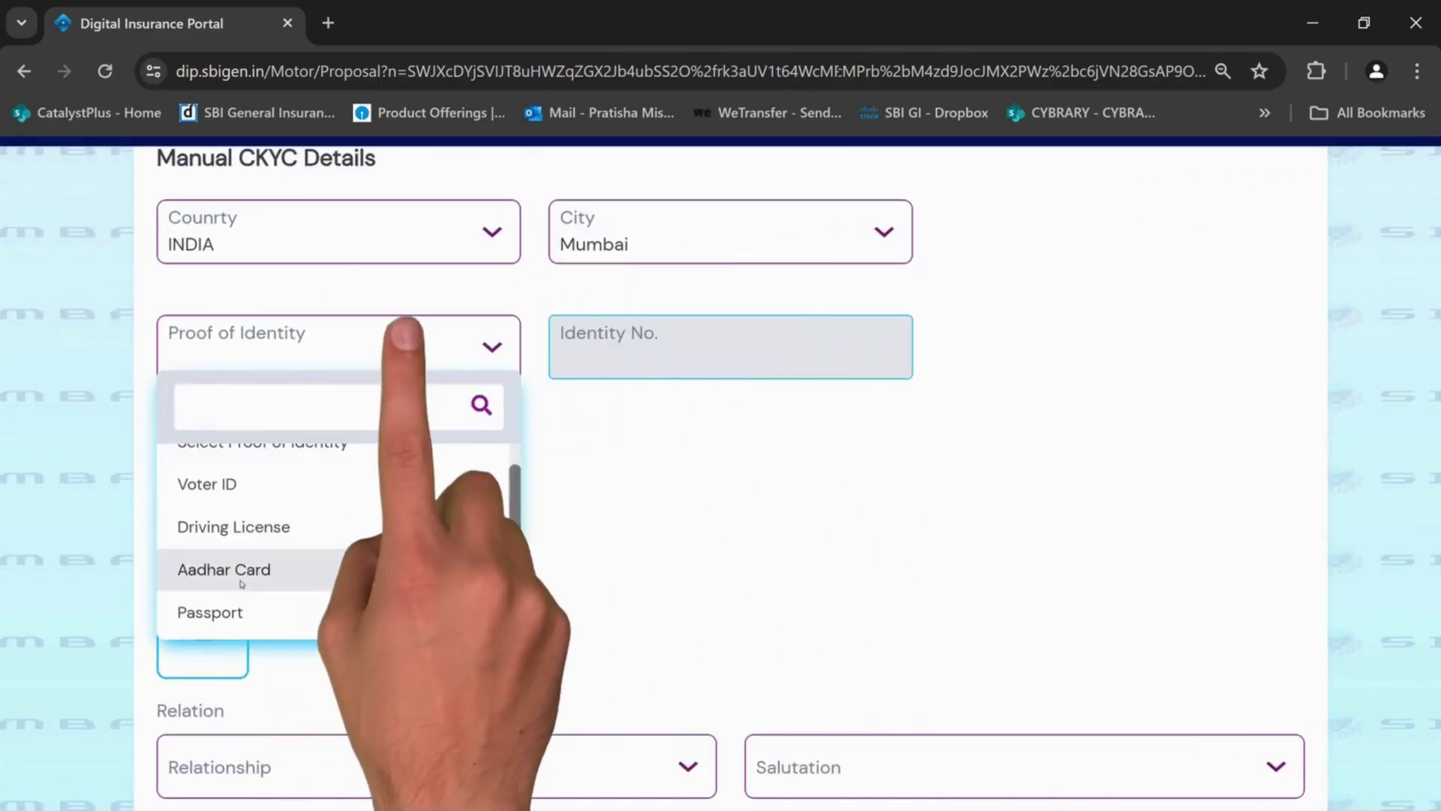
{"action": "left_click", "coordinate": [241, 583]}
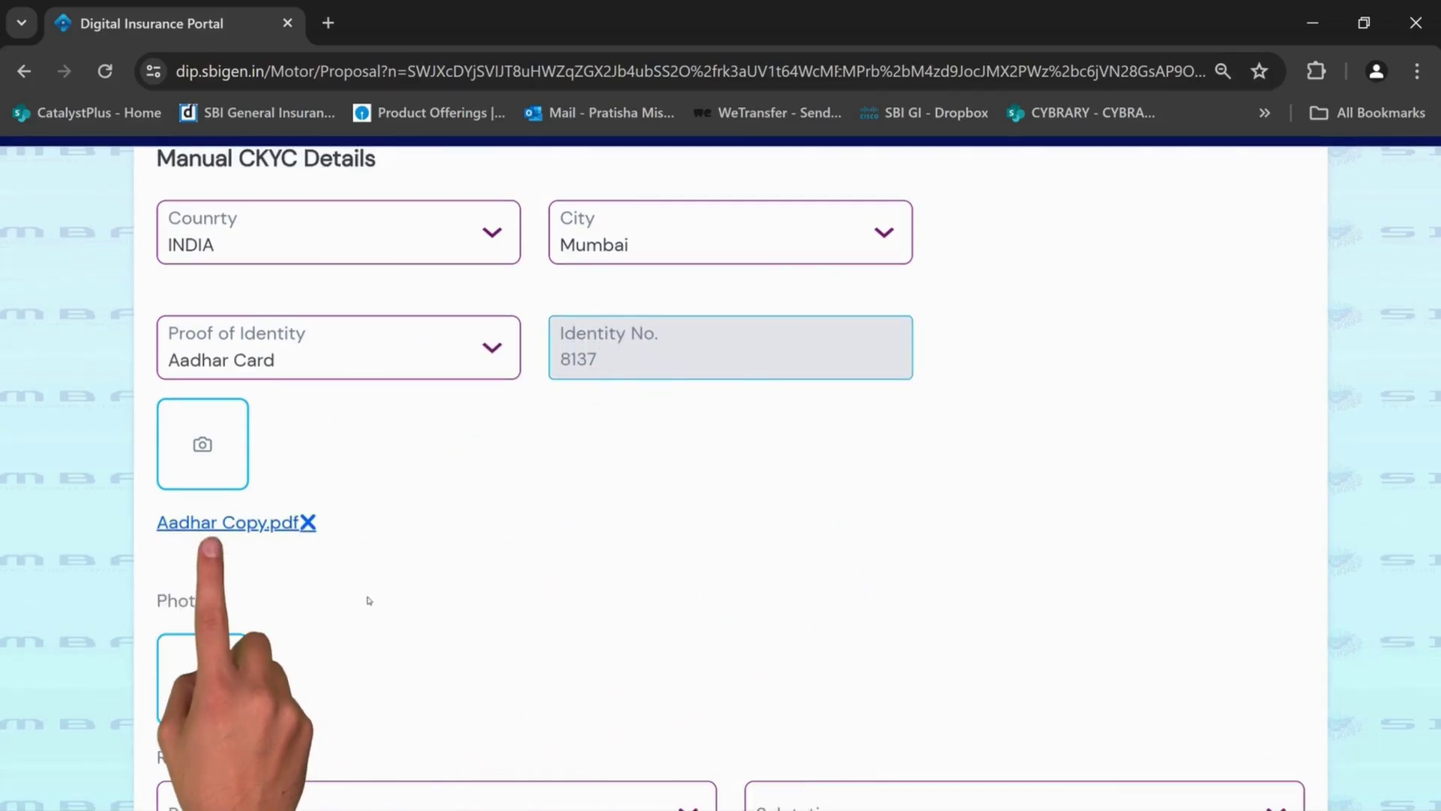
Set the relationship to Spouse with salutation Mr. and enter the spouse's first, middle and last names
{"action": "scroll", "coordinate": [369, 600], "scroll_direction": "down", "scroll_amount": 4}
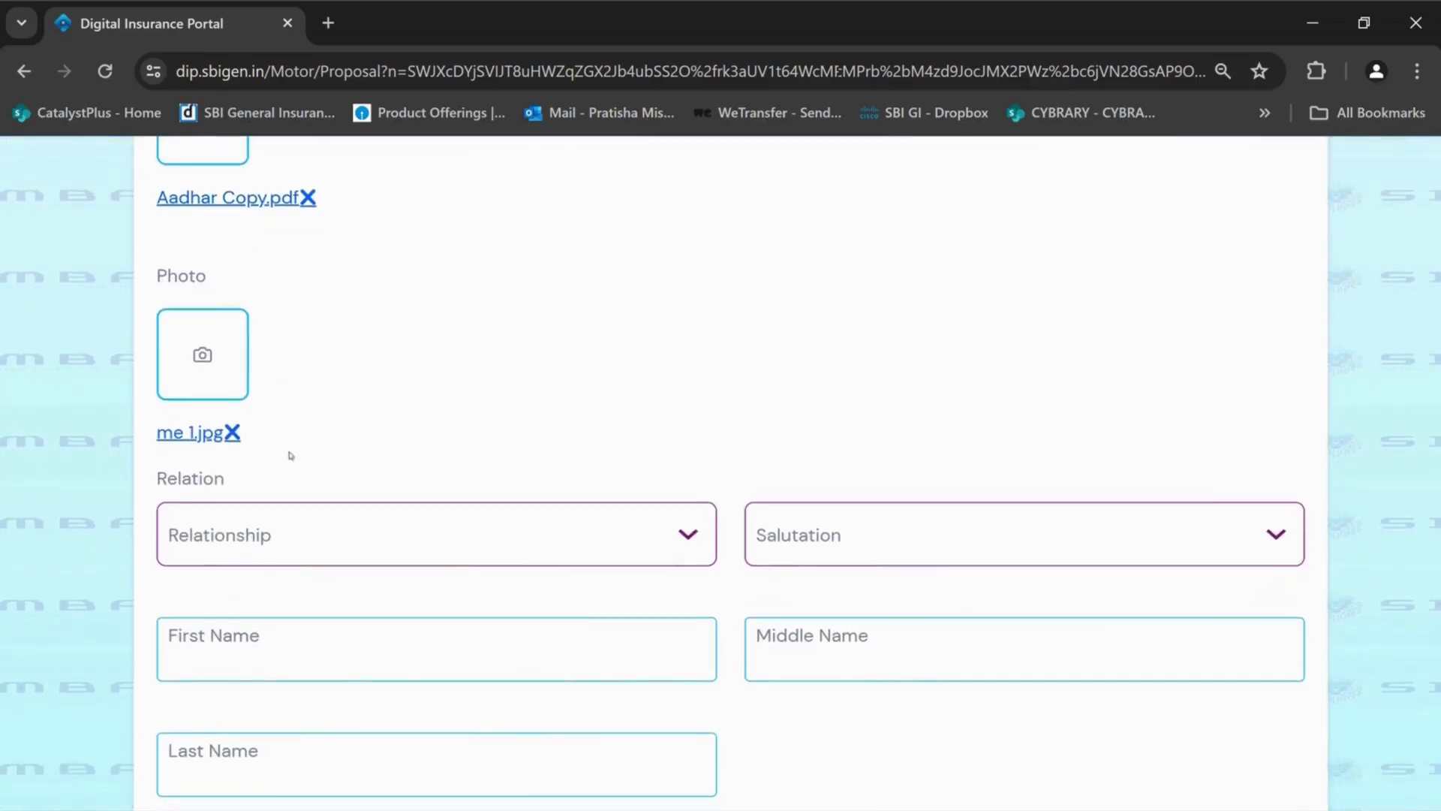
{"action": "left_click", "coordinate": [315, 557]}
{"action": "left_click", "coordinate": [302, 704]}
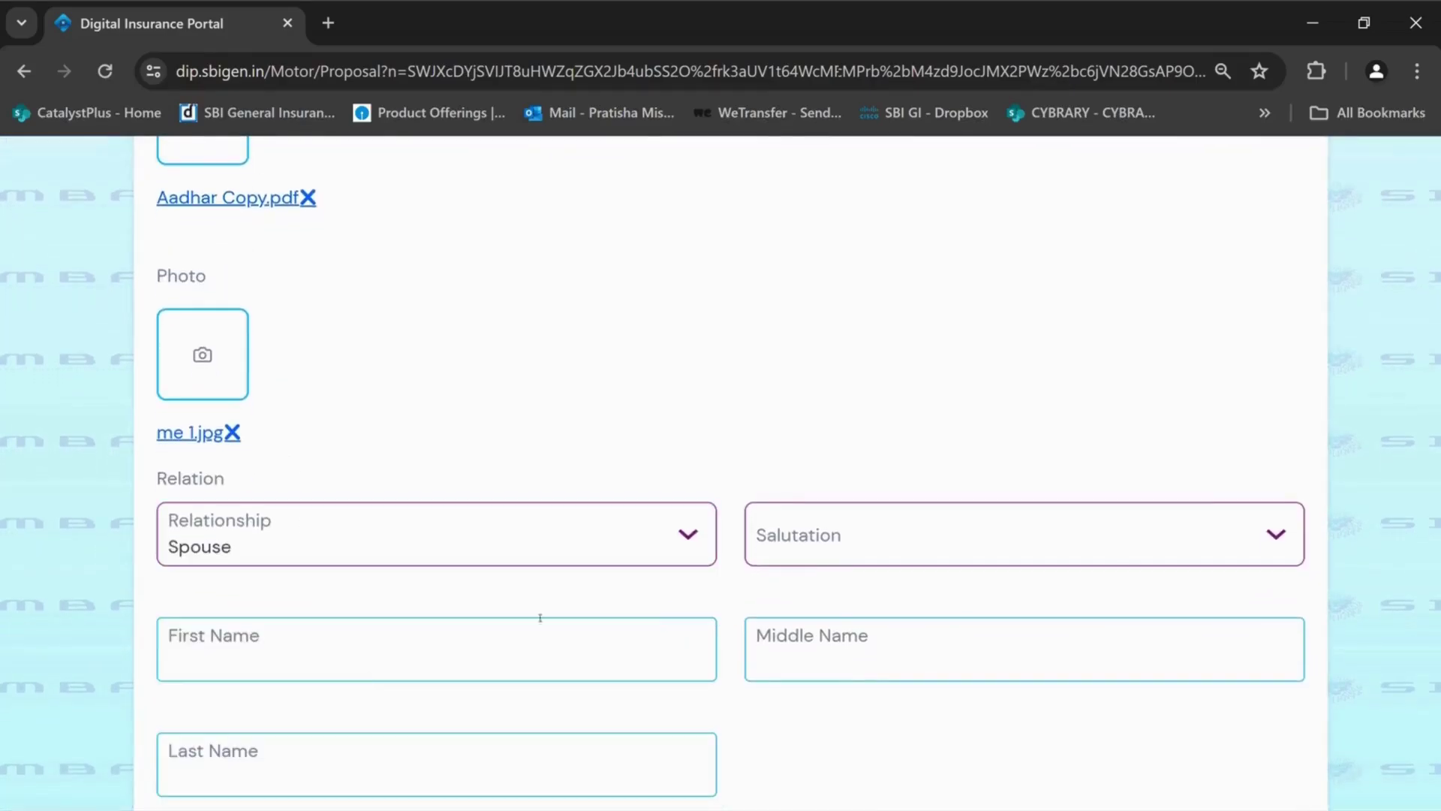
{"action": "left_click", "coordinate": [826, 536]}
{"action": "left_click", "coordinate": [836, 692]}
{"action": "left_click", "coordinate": [553, 656]}
{"action": "left_click", "coordinate": [932, 653]}
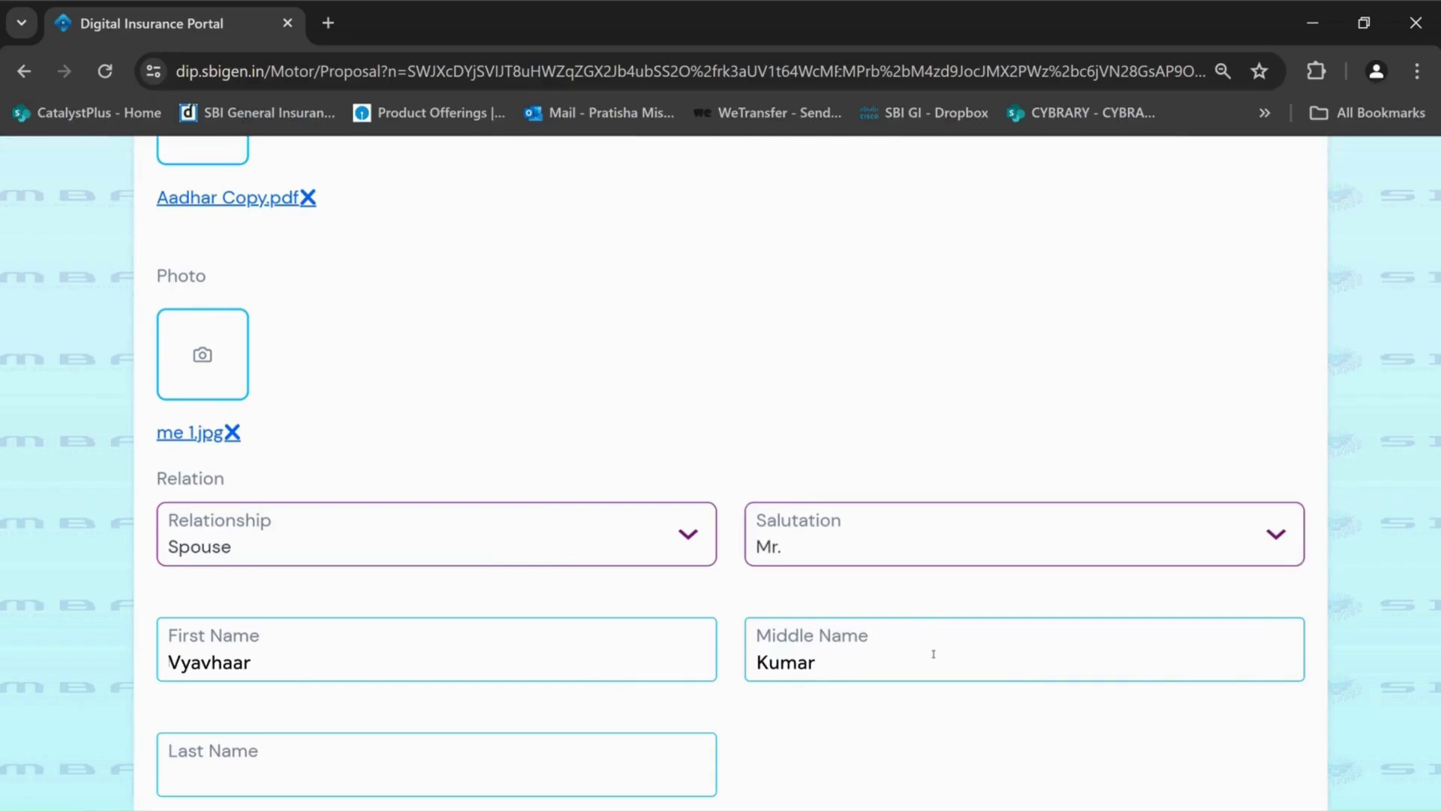
{"action": "left_click", "coordinate": [490, 785]}
{"action": "scroll", "coordinate": [489, 785], "scroll_direction": "down", "scroll_amount": 4}
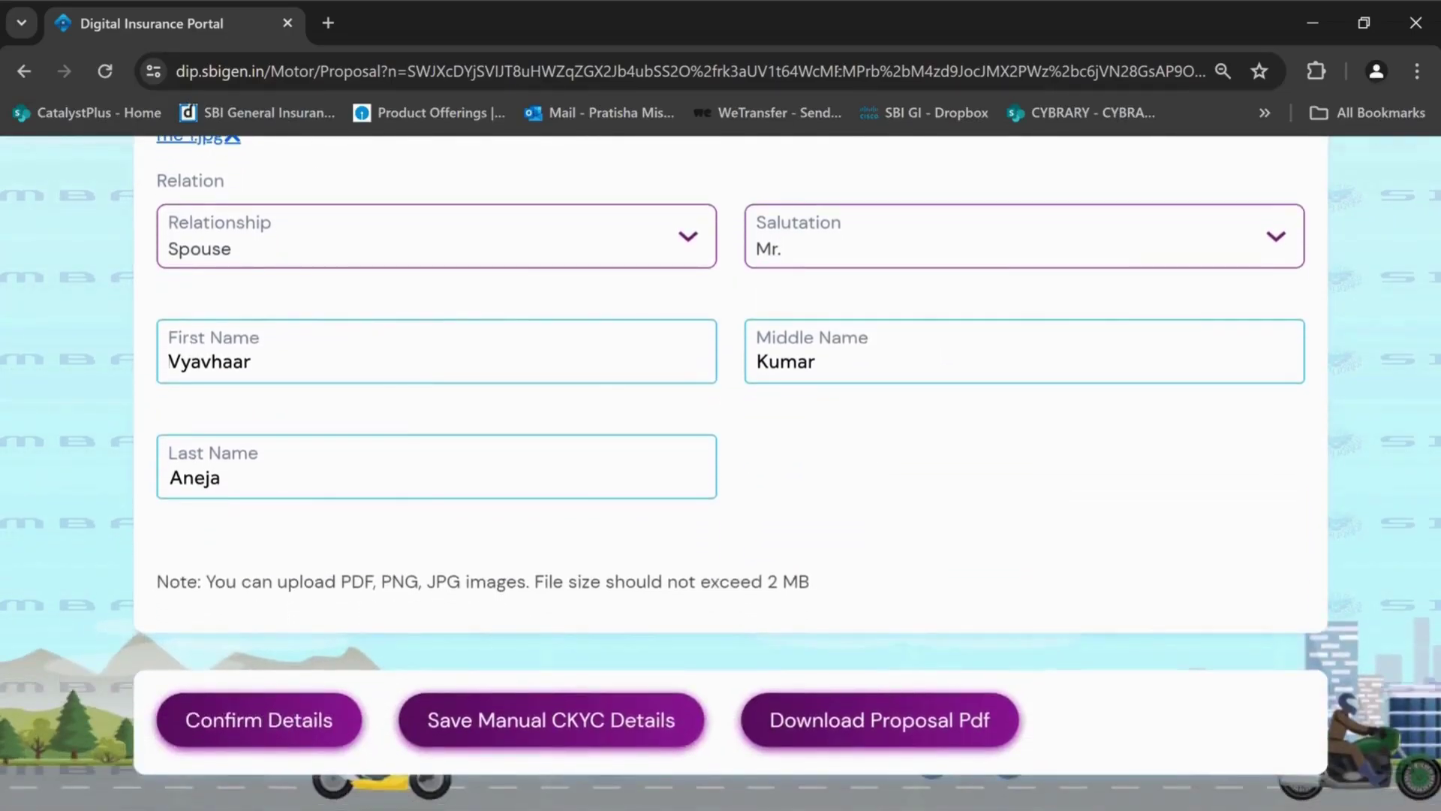
Save the manual CKYC details and send the e-proposal link to the customer
{"action": "left_click", "coordinate": [564, 725]}
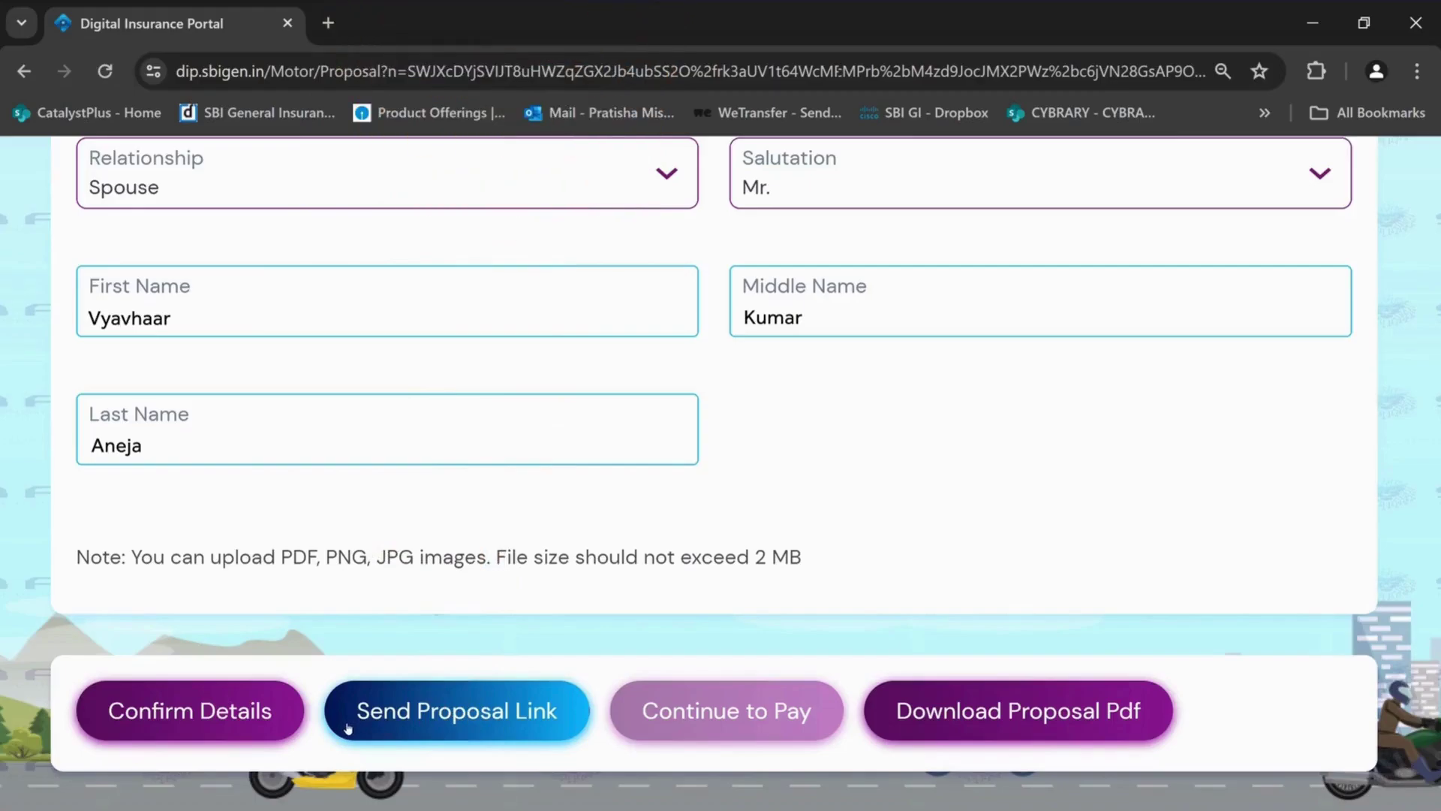
{"action": "left_click", "coordinate": [495, 718]}
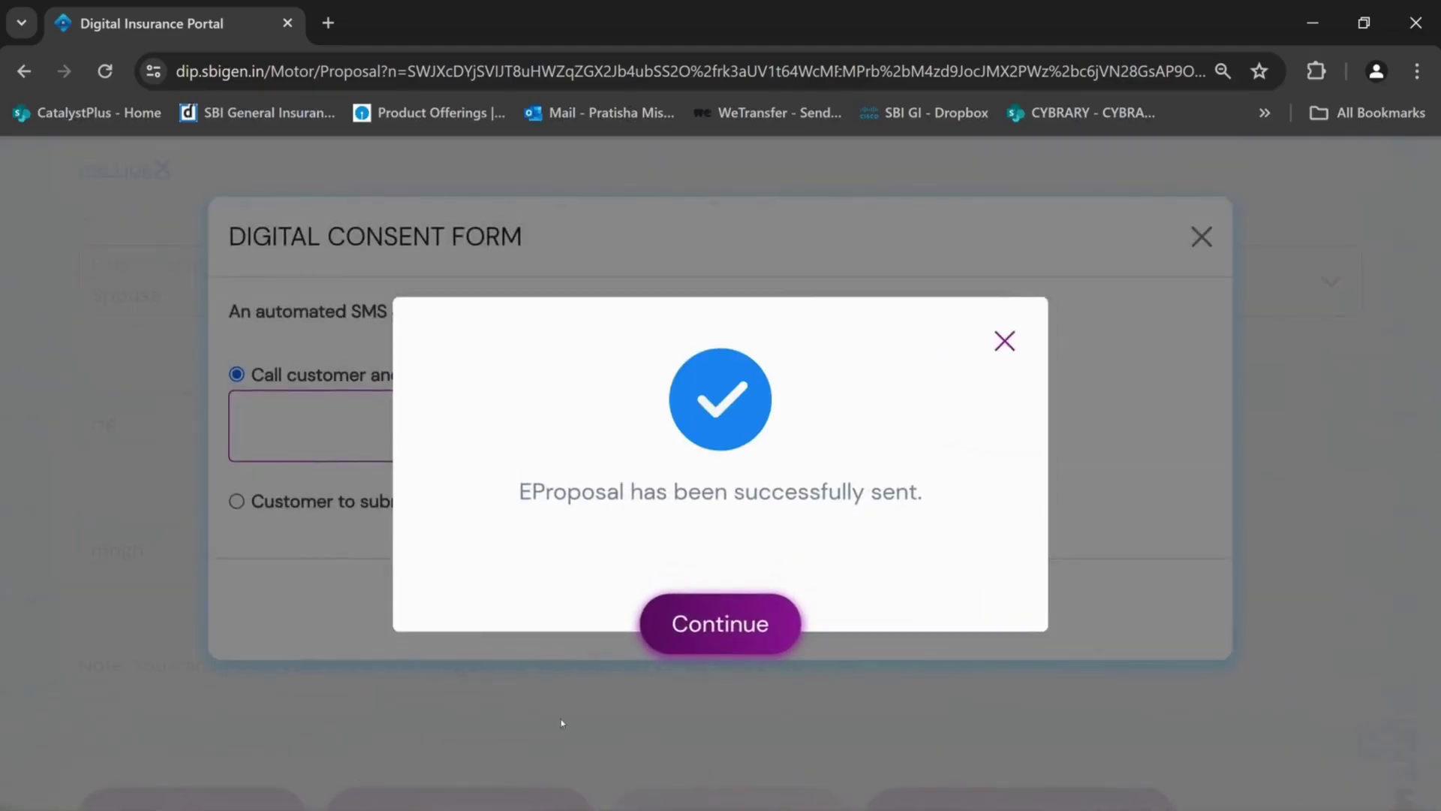
{"action": "left_click", "coordinate": [664, 645]}
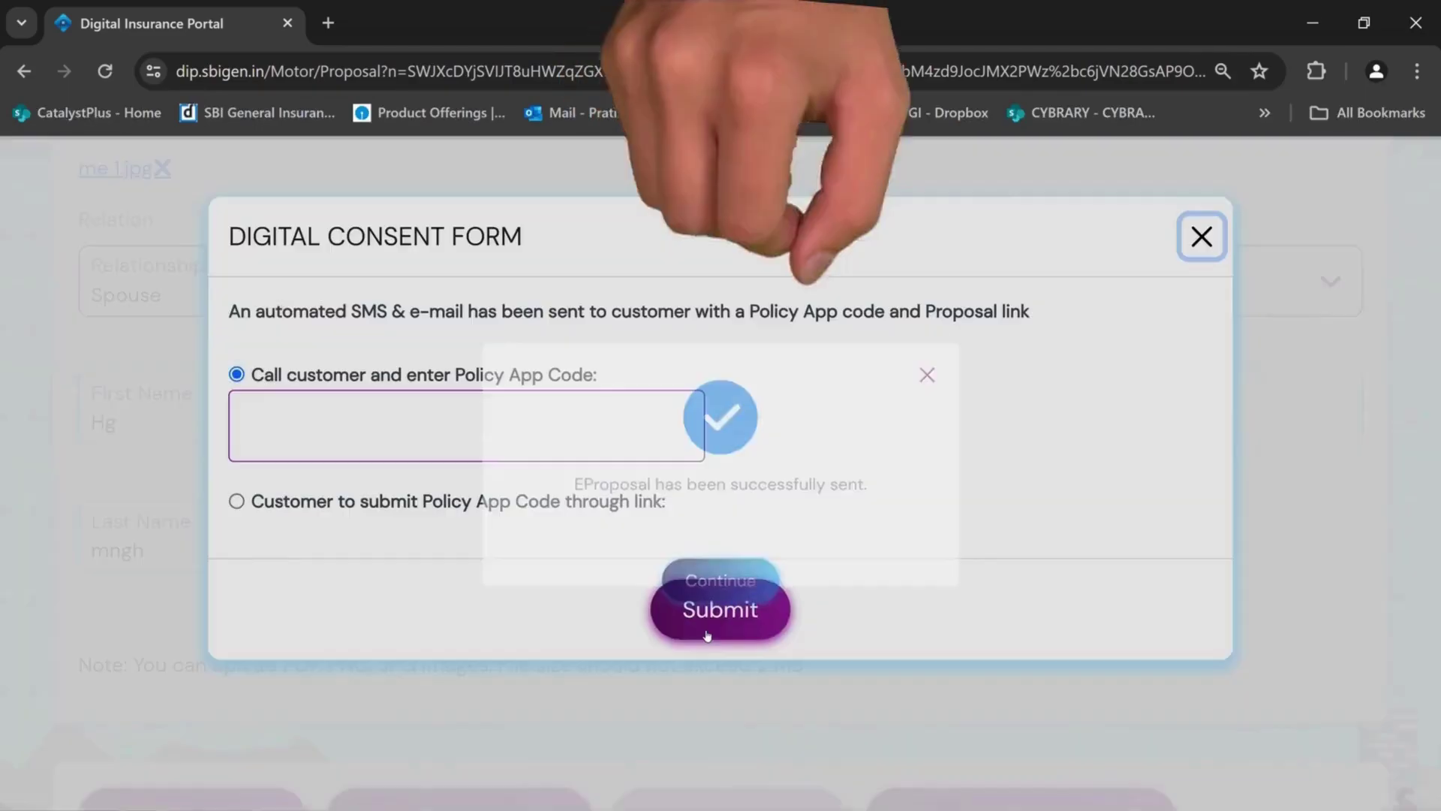
{"action": "left_click", "coordinate": [706, 634]}
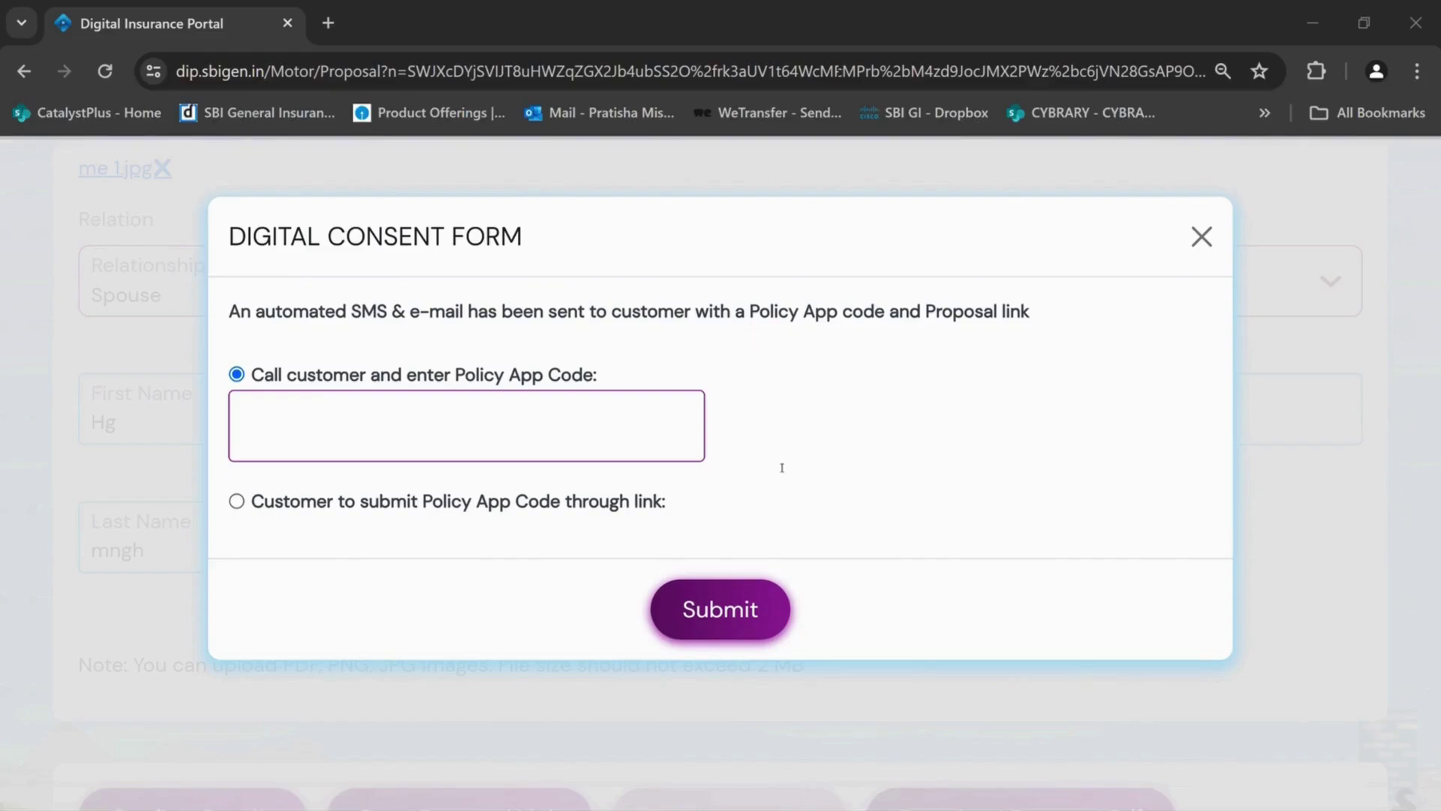
Enter the policy app code in the consent form and submit it for verification
{"action": "left_click", "coordinate": [273, 419]}
{"action": "type", "text": "123456"}
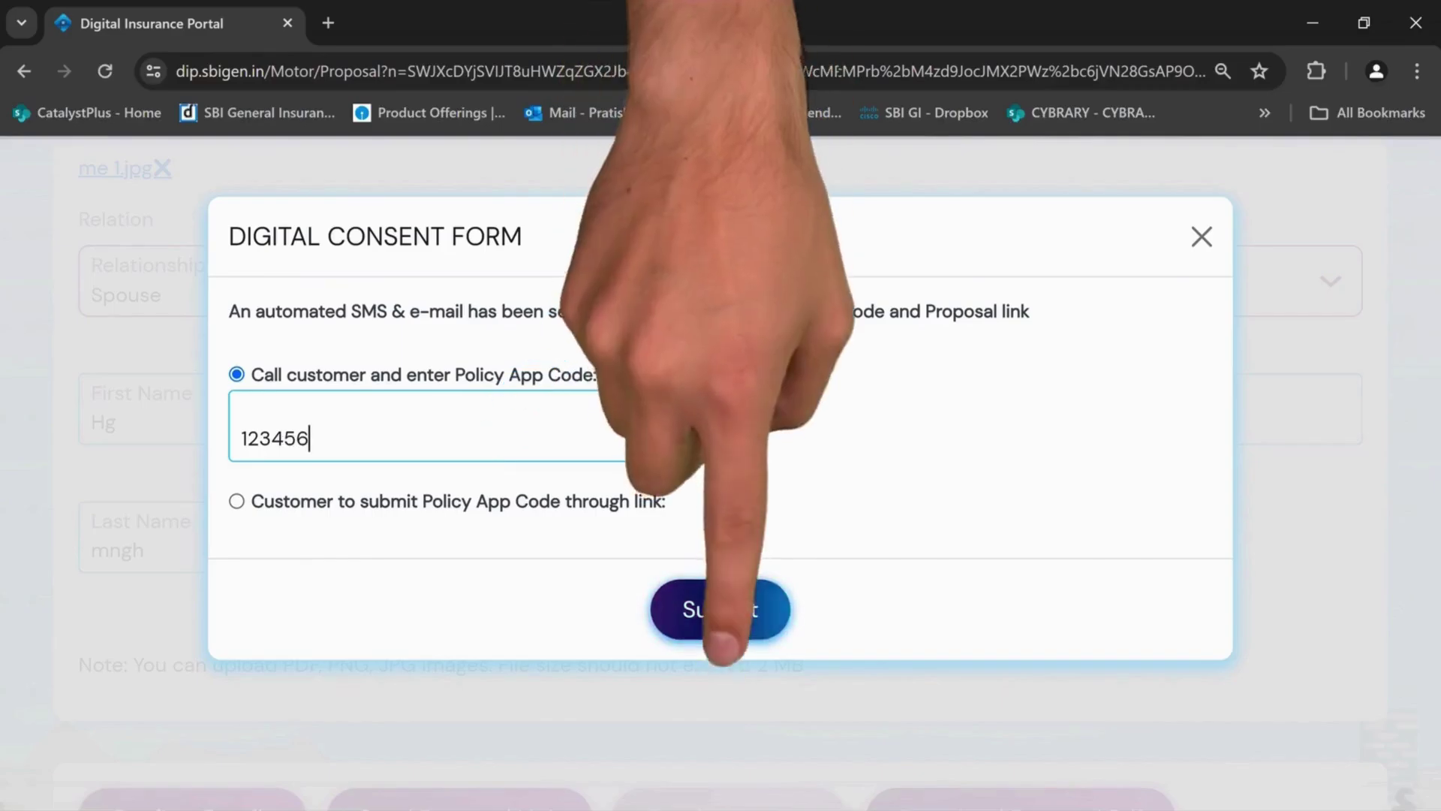
{"action": "left_click", "coordinate": [742, 628]}
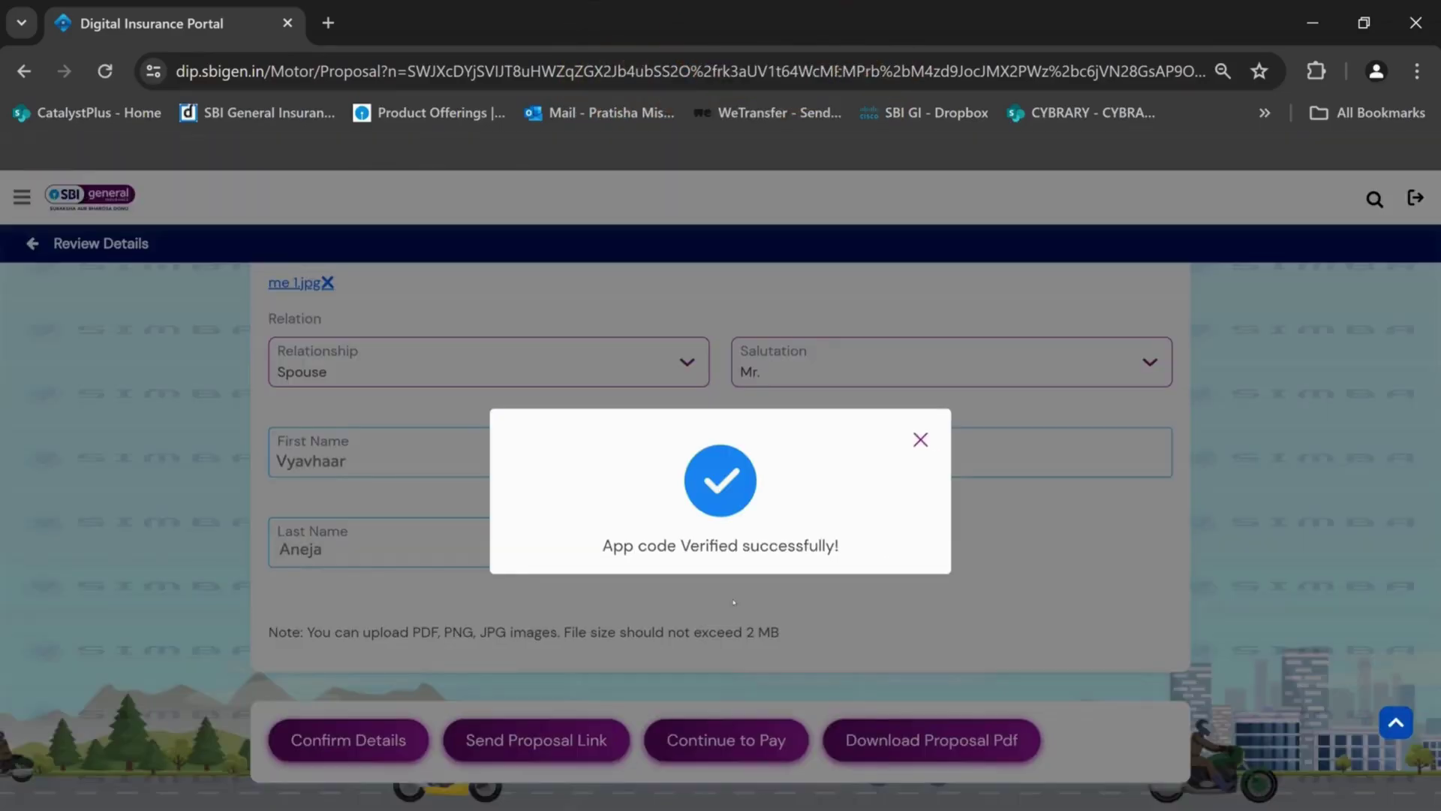
Pay the ₹41,432 premium through the Online Payment Gateway to generate the Motor 4W policy
{"action": "left_click", "coordinate": [920, 439]}
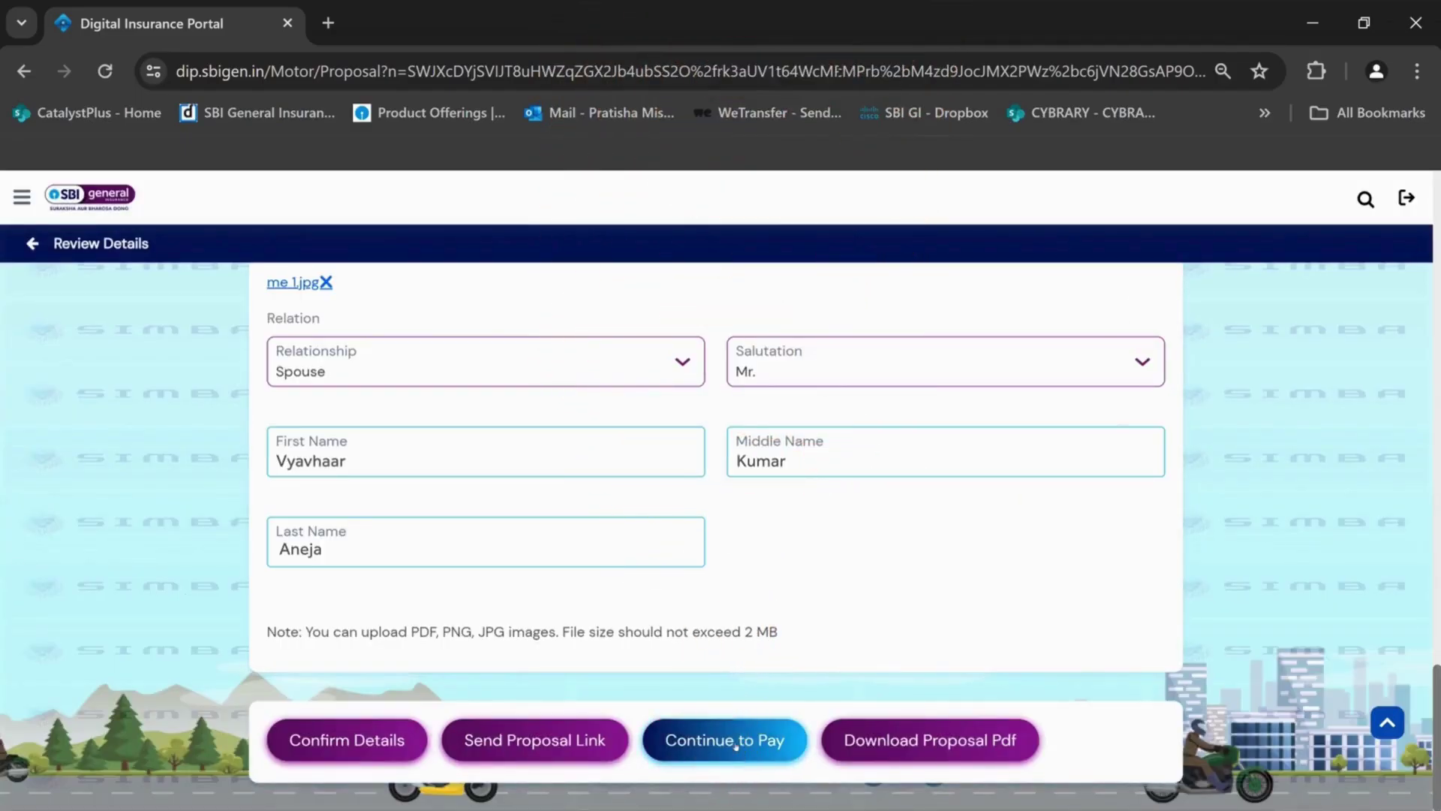
{"action": "left_click", "coordinate": [733, 743]}
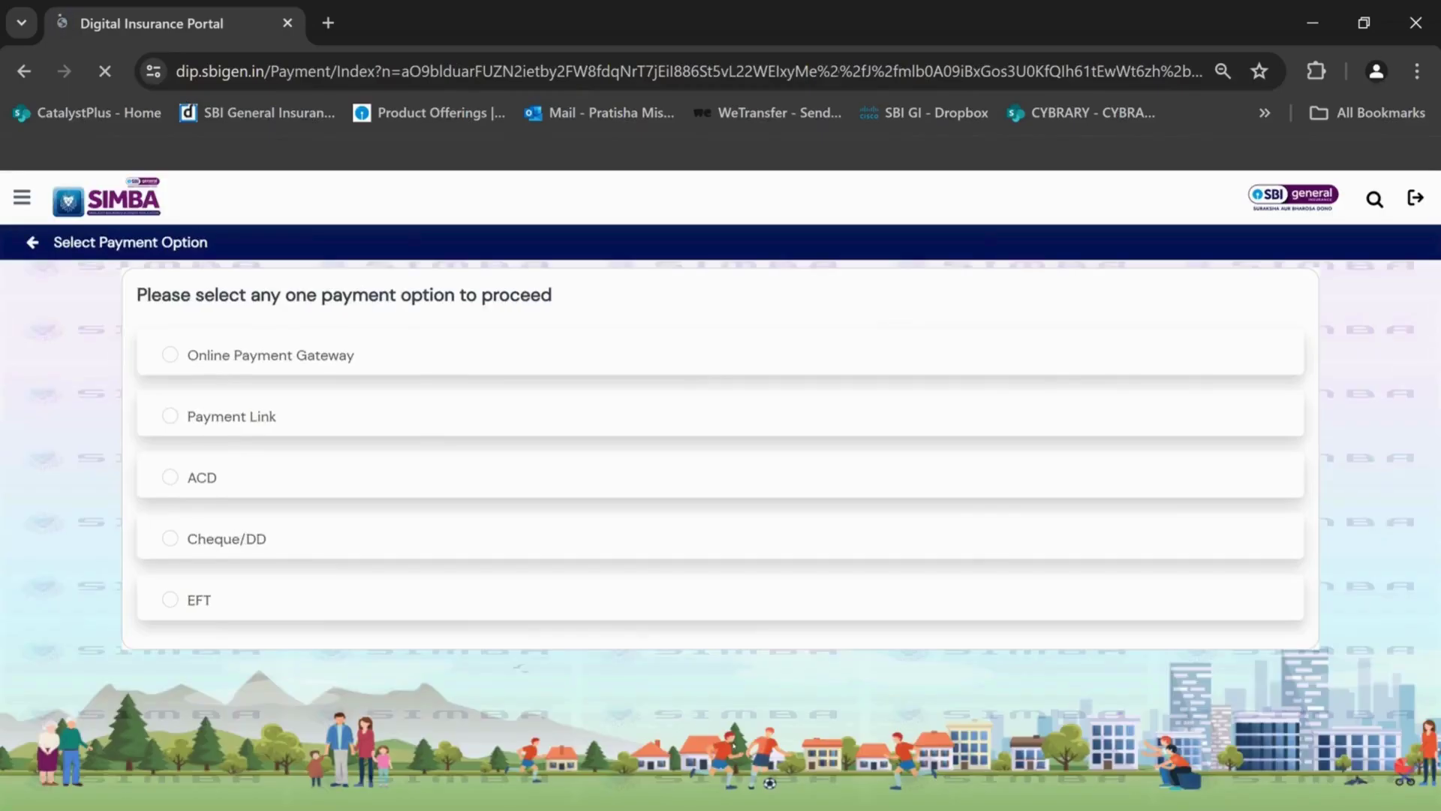
{"action": "left_click", "coordinate": [174, 357]}
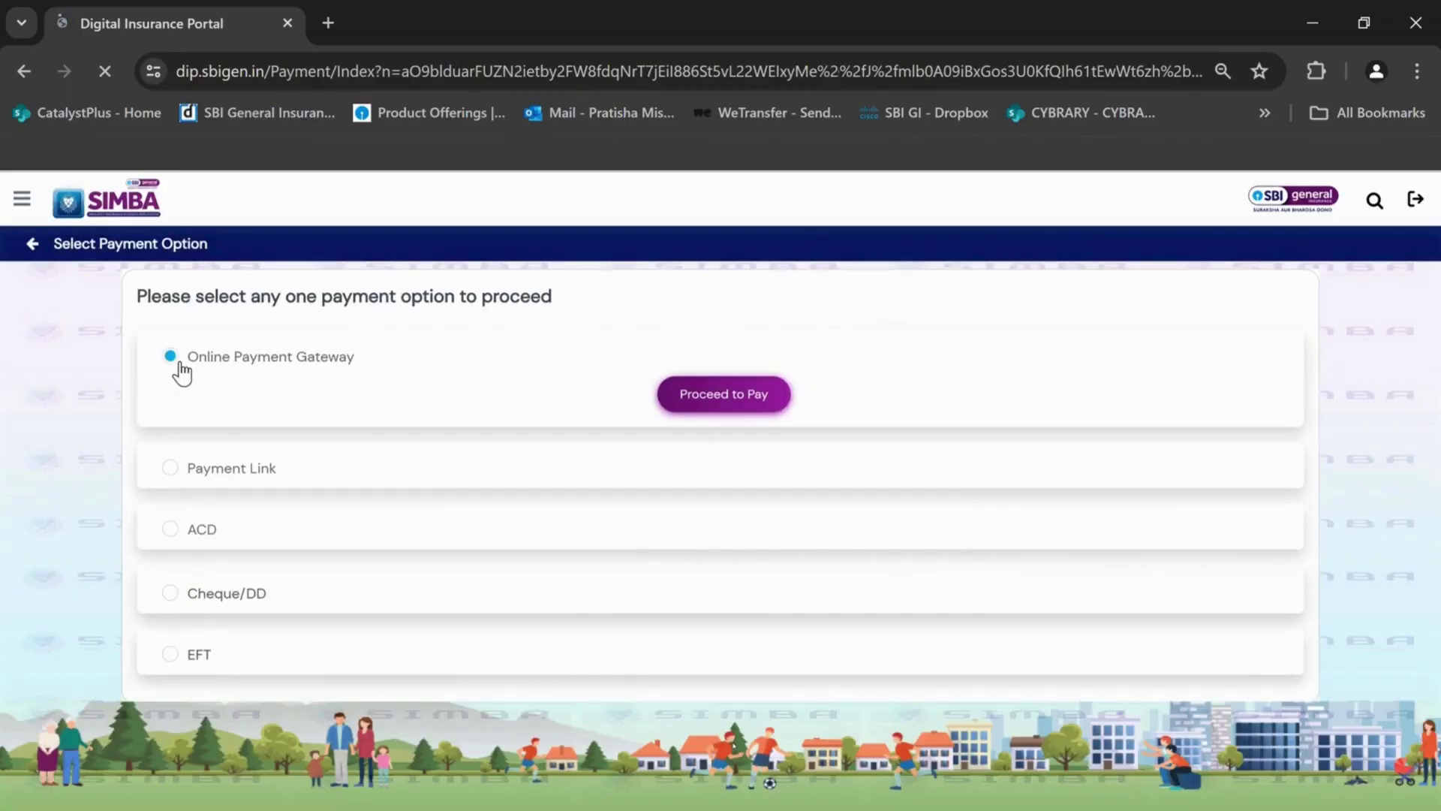
{"action": "left_click", "coordinate": [722, 412]}
{"action": "left_click", "coordinate": [779, 756]}
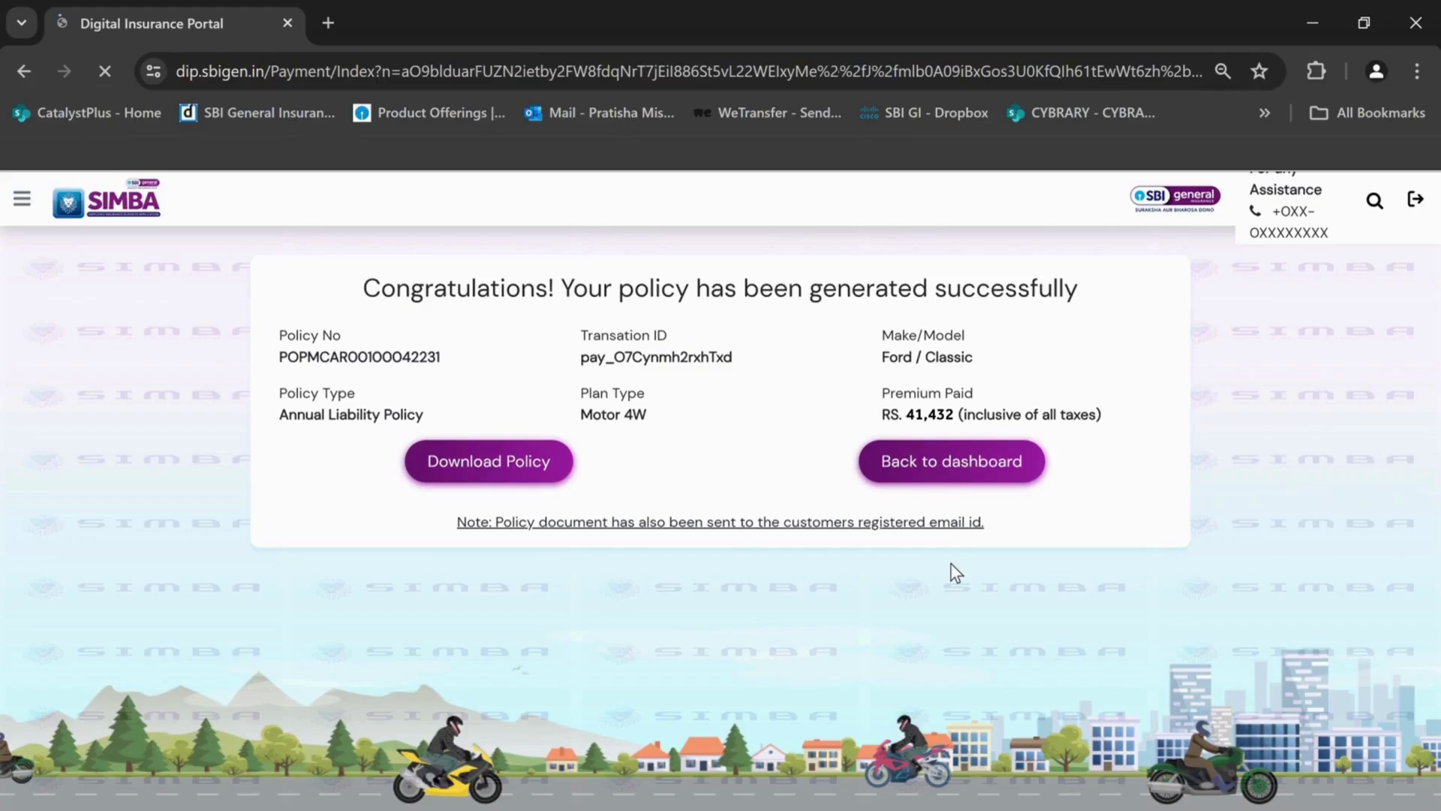
{"action": "scroll", "coordinate": [721, 488], "scroll_direction": "down", "scroll_amount": 6}
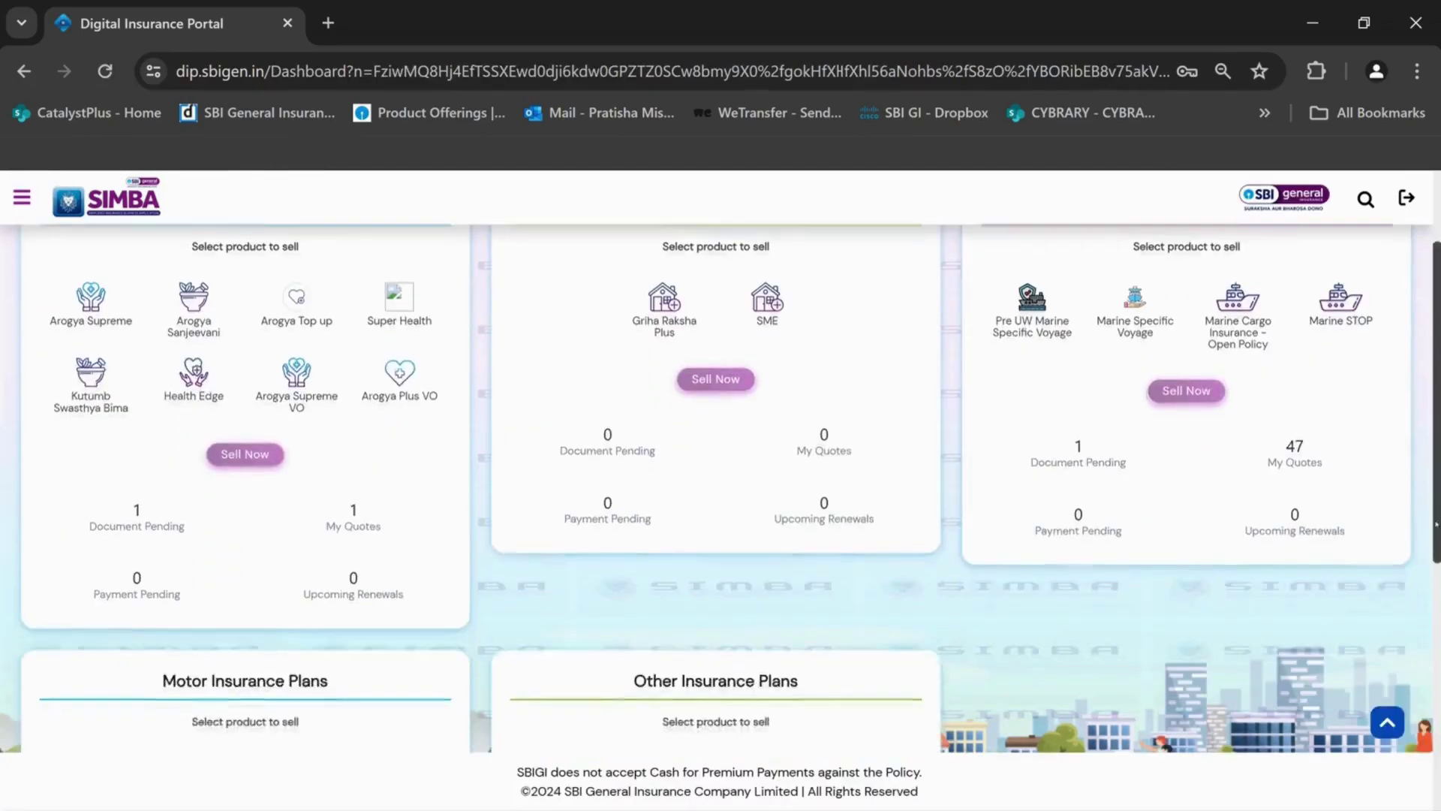